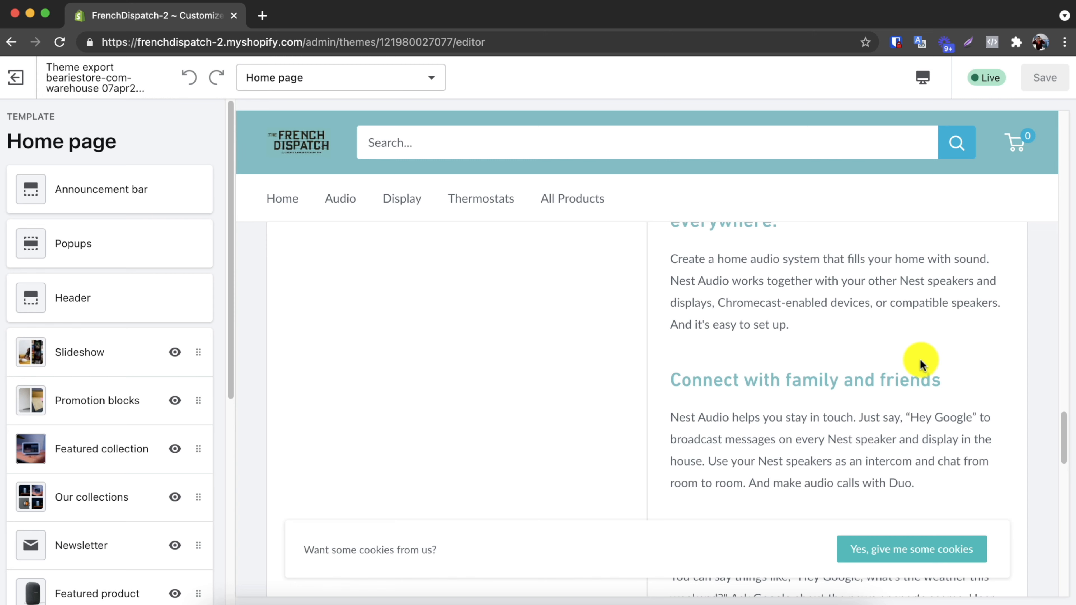
Step: Look through the store's home page preview and pick the white colour swatch of the featured Google Nest Audio
scroll(848, 372, "up", 10)
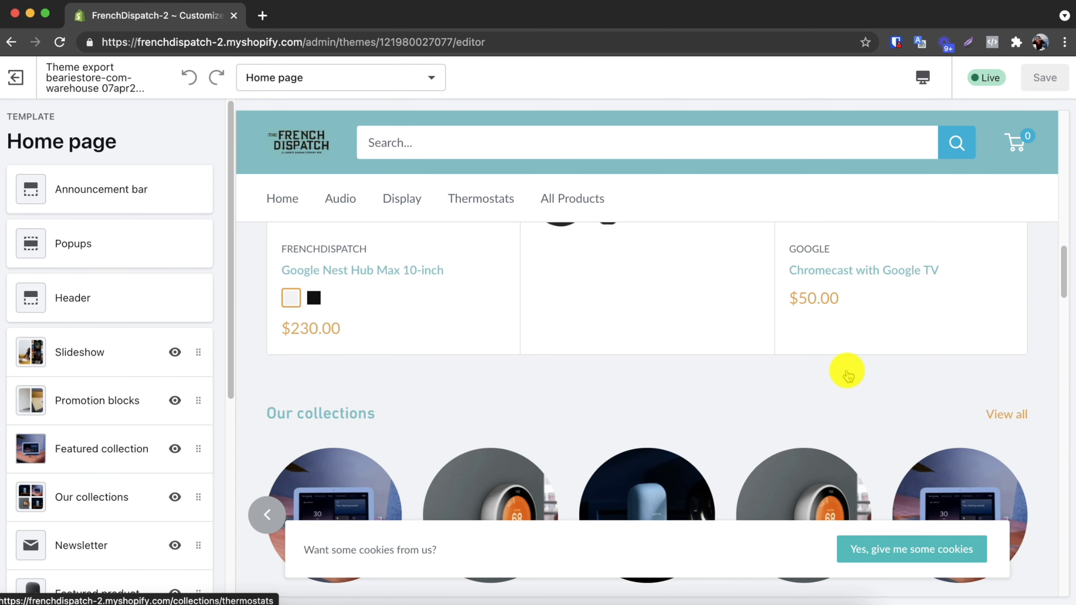
scroll(847, 373, "up", 15)
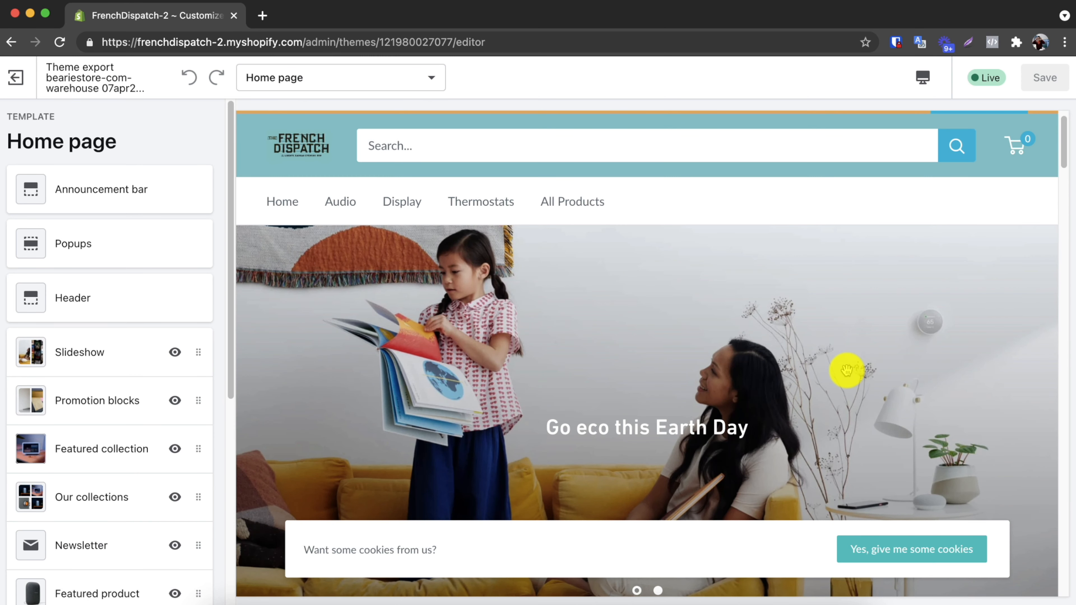
scroll(846, 371, "down", 20)
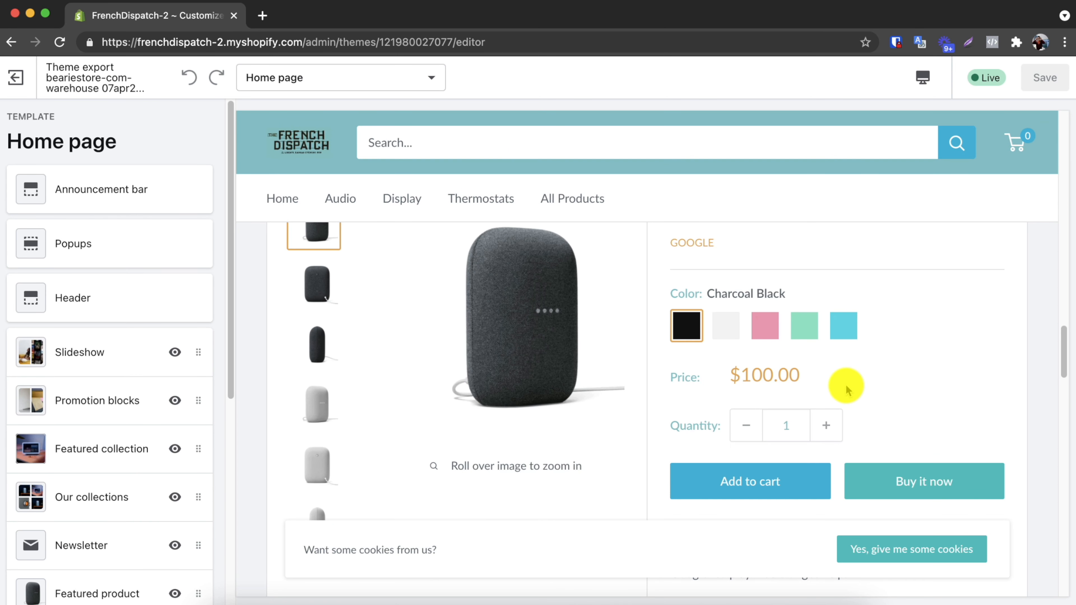
scroll(847, 387, "up", 1)
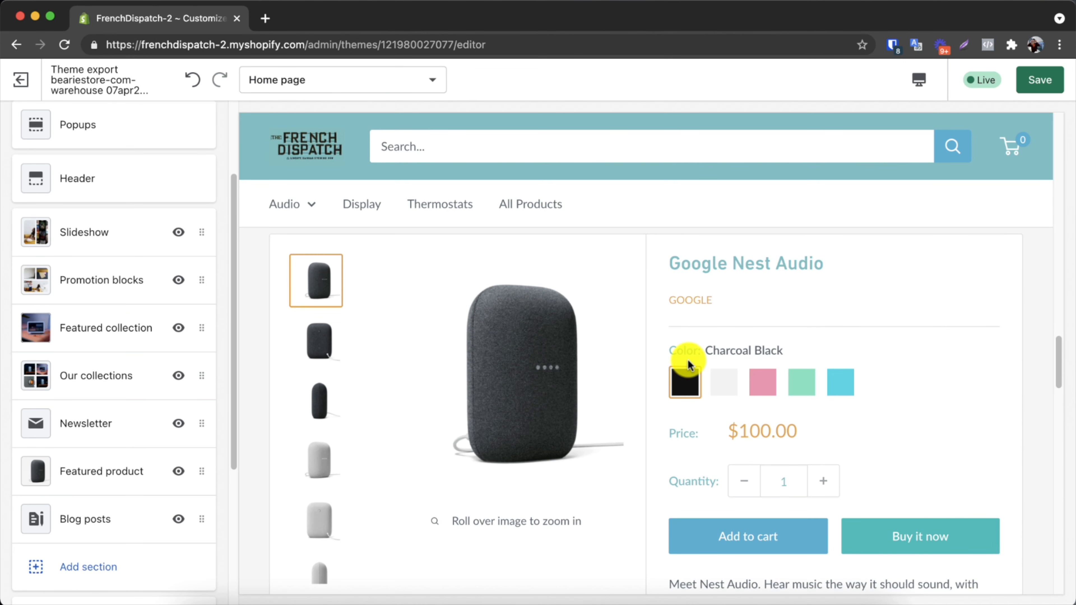
left_click(724, 382)
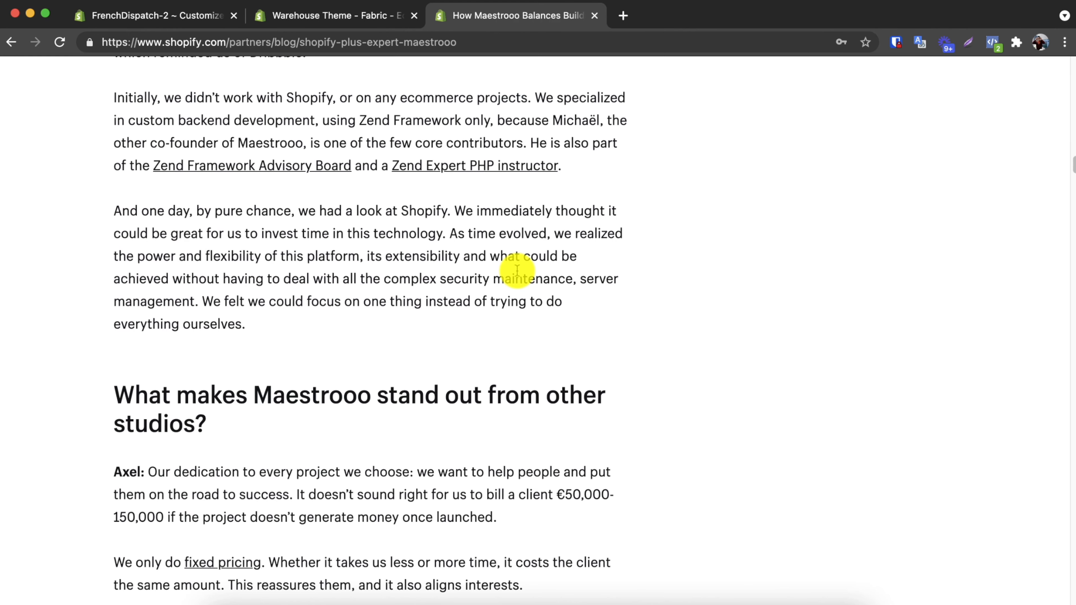
Step: Read the article section on what makes Maestrooo stand out from other studios
scroll(517, 270, "down", 10)
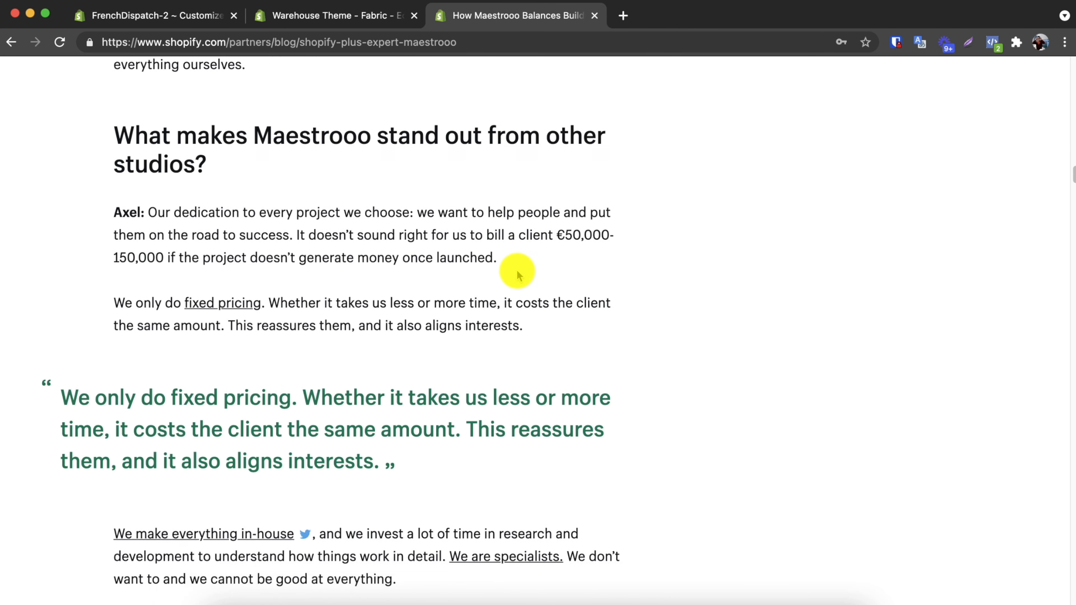
scroll(517, 275, "down", 5)
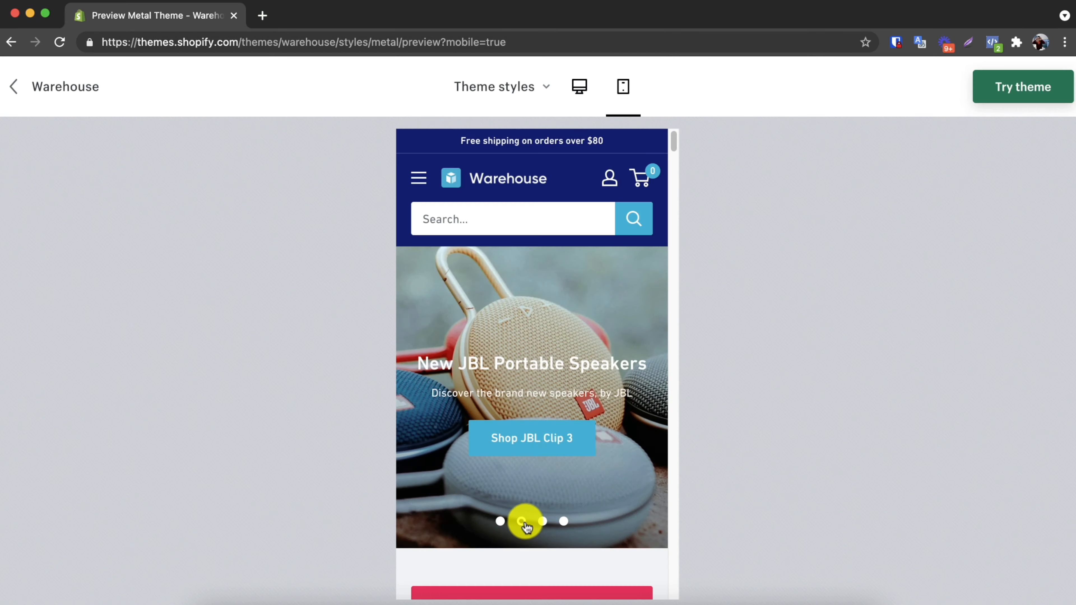
Step: Examine the Metal style's mobile preview: its slideshow slides, the promotion blocks and the swipeable offer and shipping cards
left_click(544, 521)
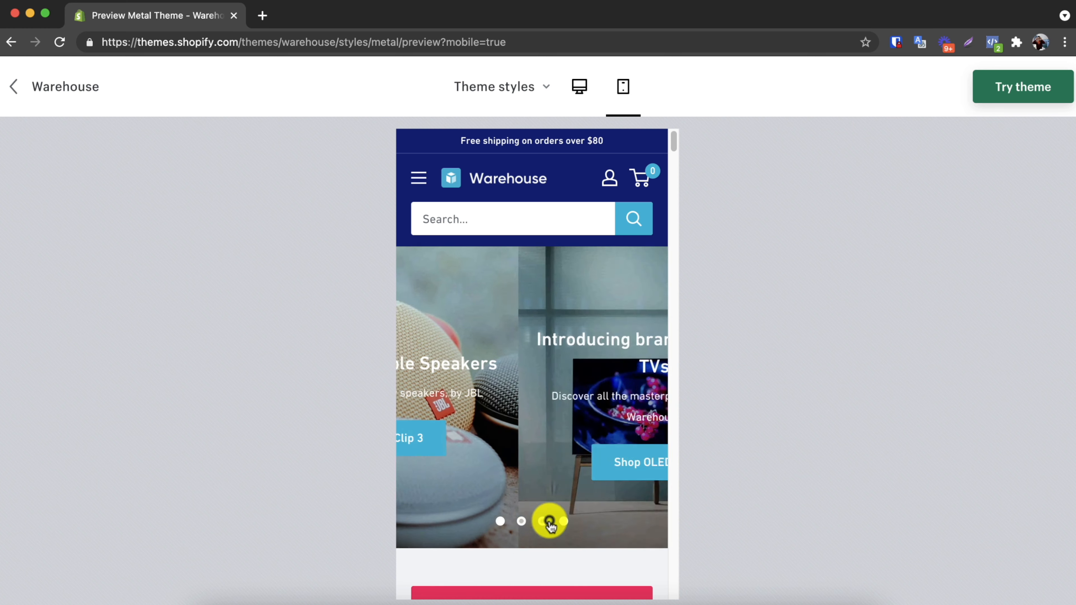
left_click(558, 524)
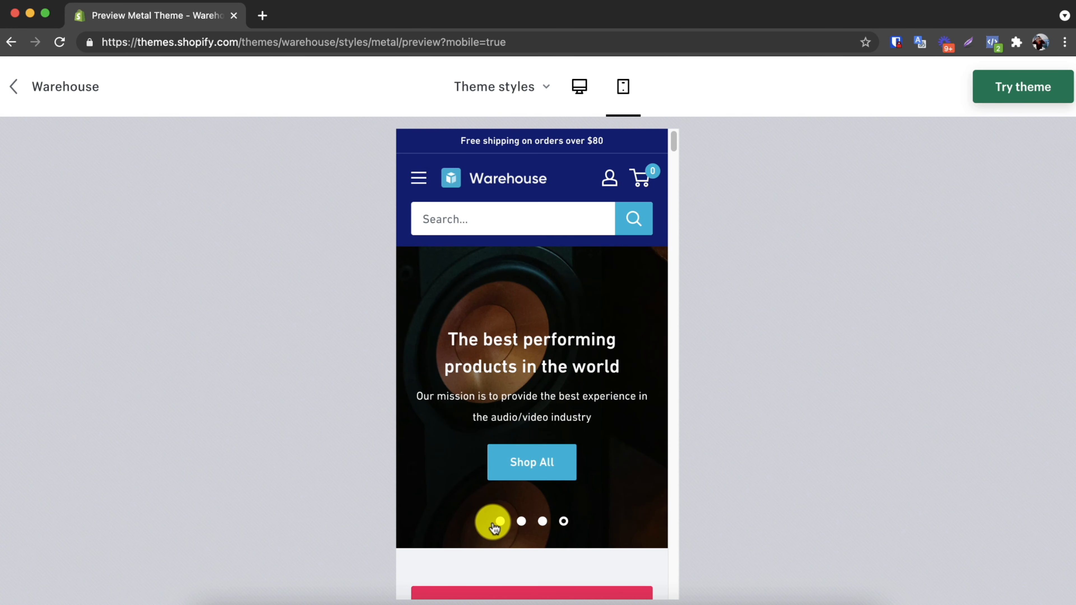
left_click(496, 521)
scroll(555, 490, "down", 10)
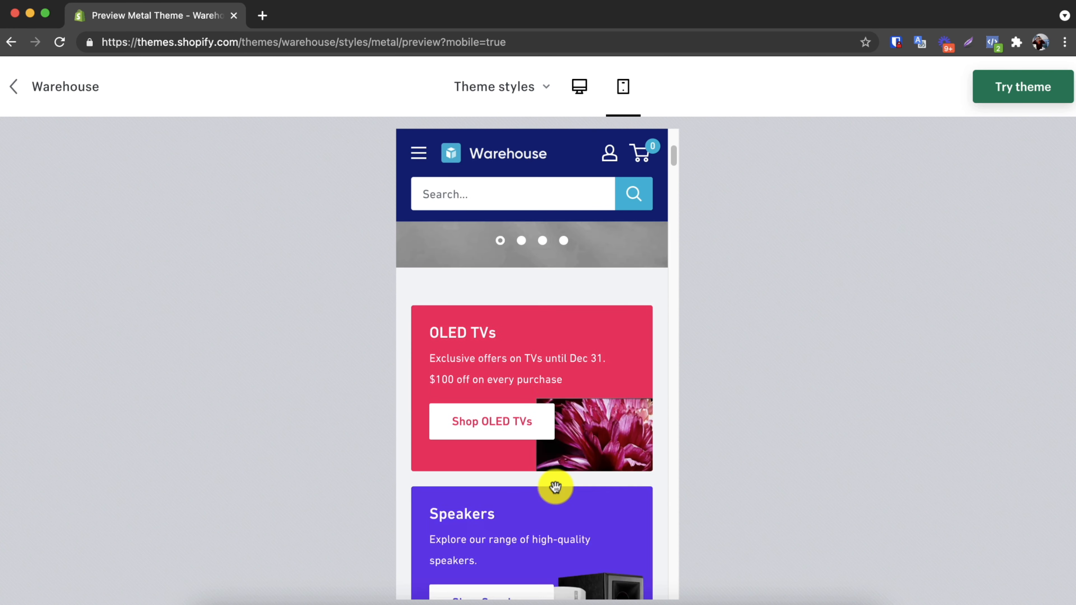
scroll(555, 487, "down", 12)
scroll(591, 405, "up", 2)
scroll(588, 409, "right", 4)
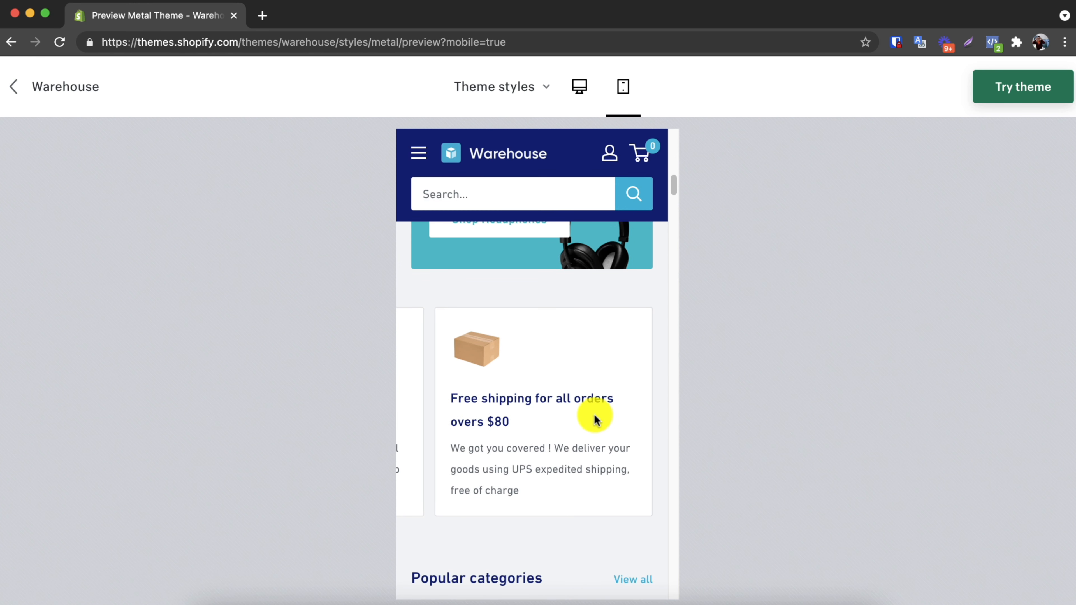
scroll(594, 416, "left", 4)
scroll(594, 418, "down", 6)
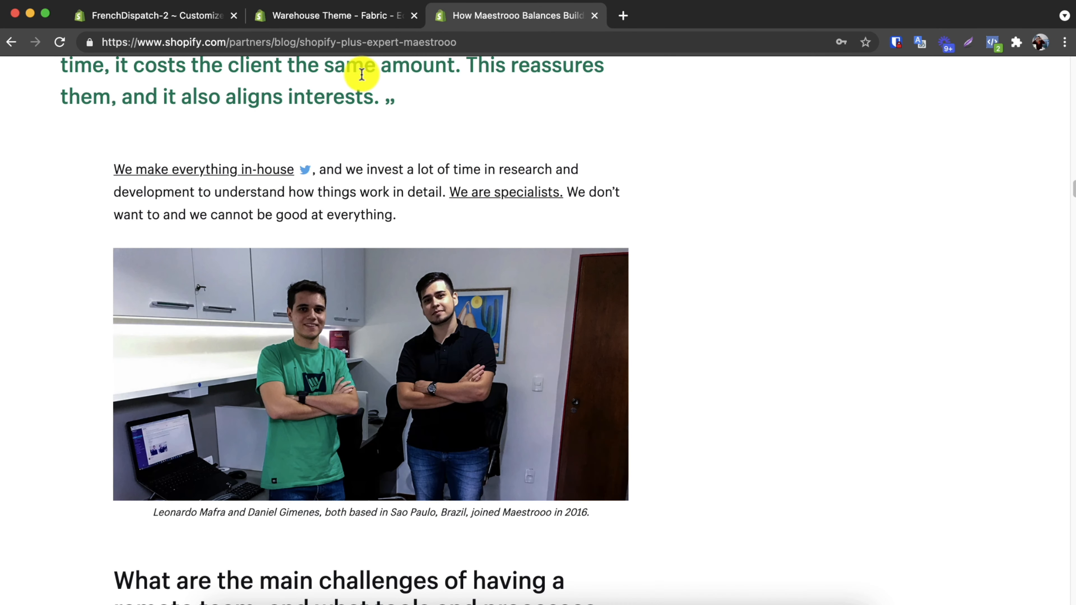
Step: Switch to the Warehouse theme page and compare its Metal, Wood and Fabric styles, ending on Metal
left_click(344, 16)
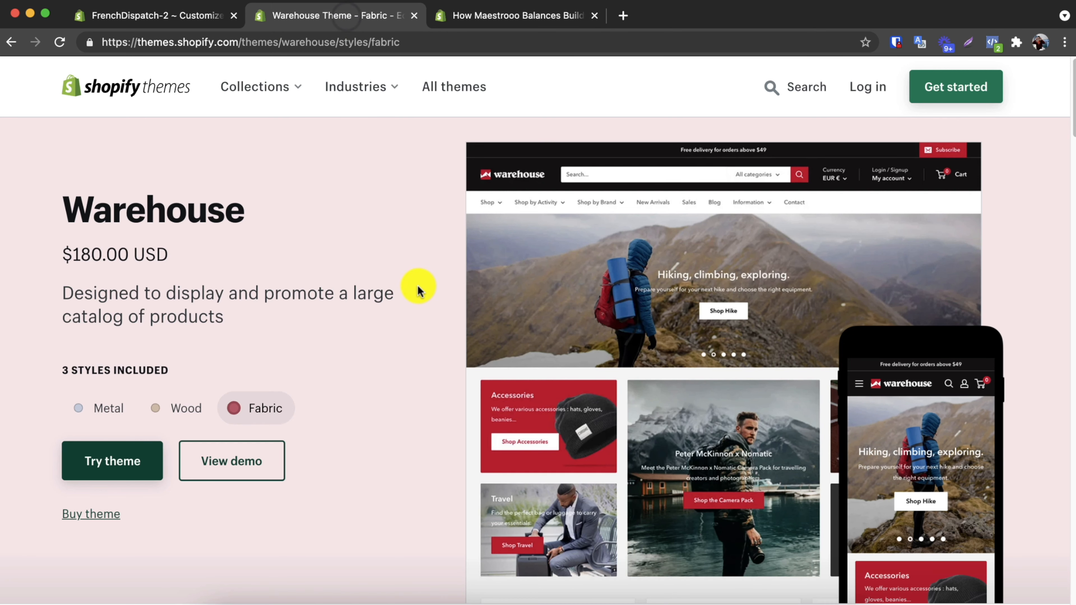
left_click(89, 410)
left_click(173, 410)
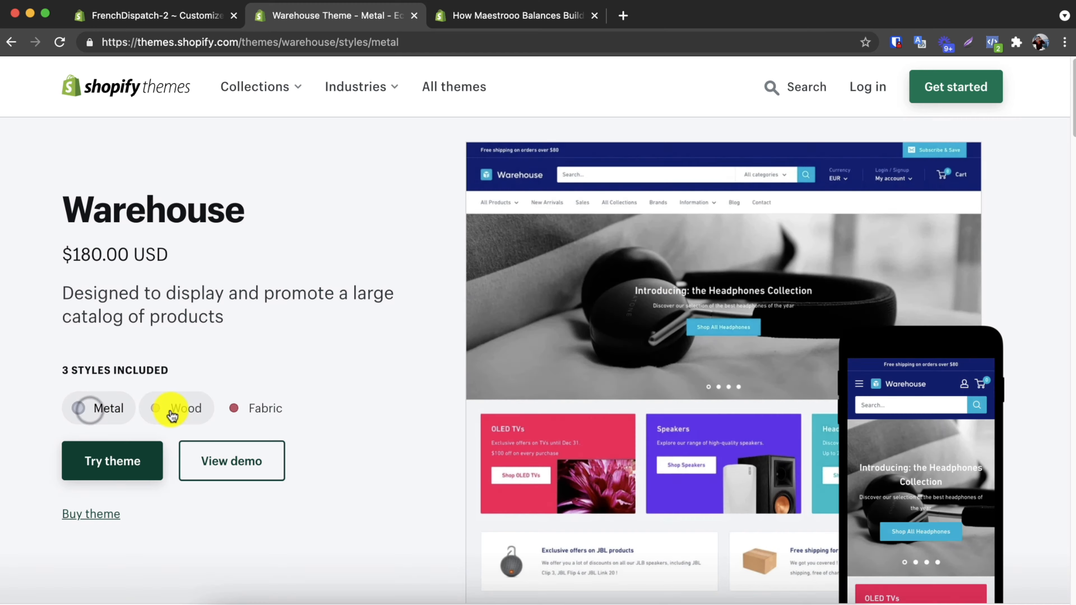
left_click(269, 409)
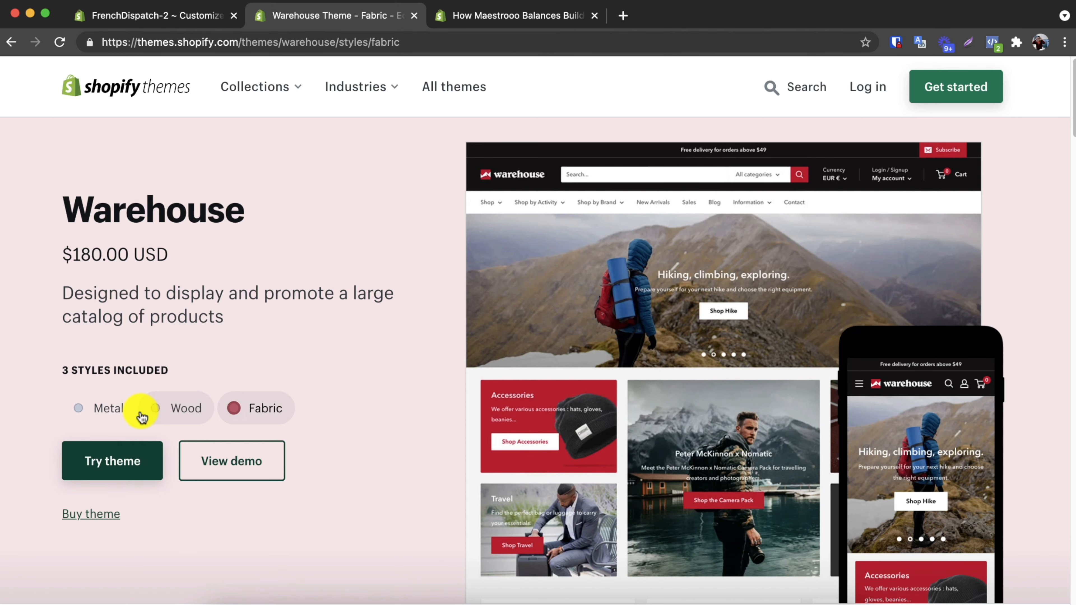
left_click(103, 409)
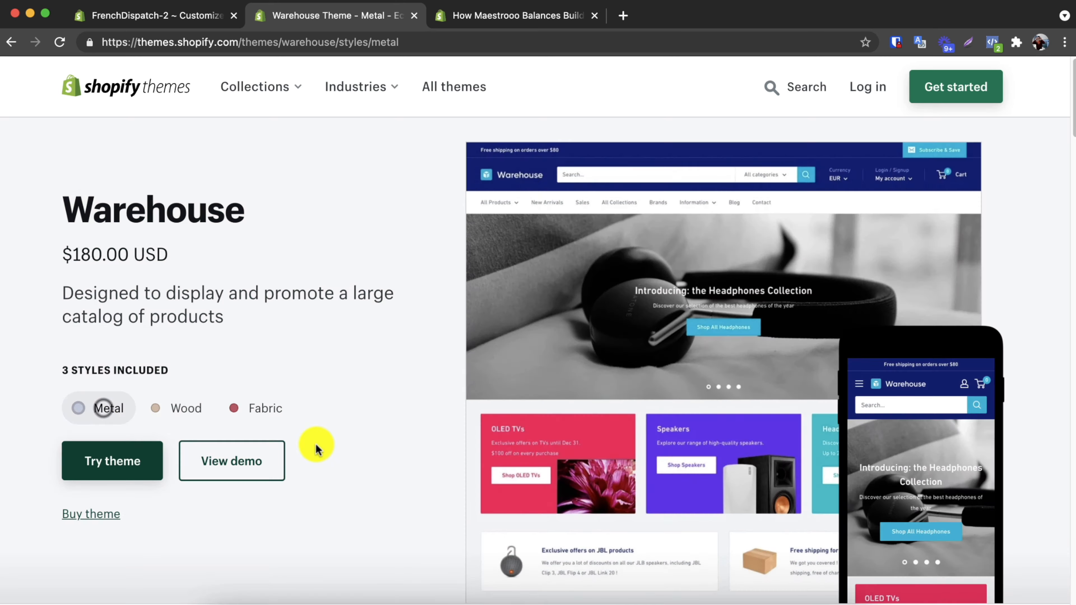
Step: Open the Metal style's demo store and look through its home page, including the popular categories and Deal zone
left_click(263, 462)
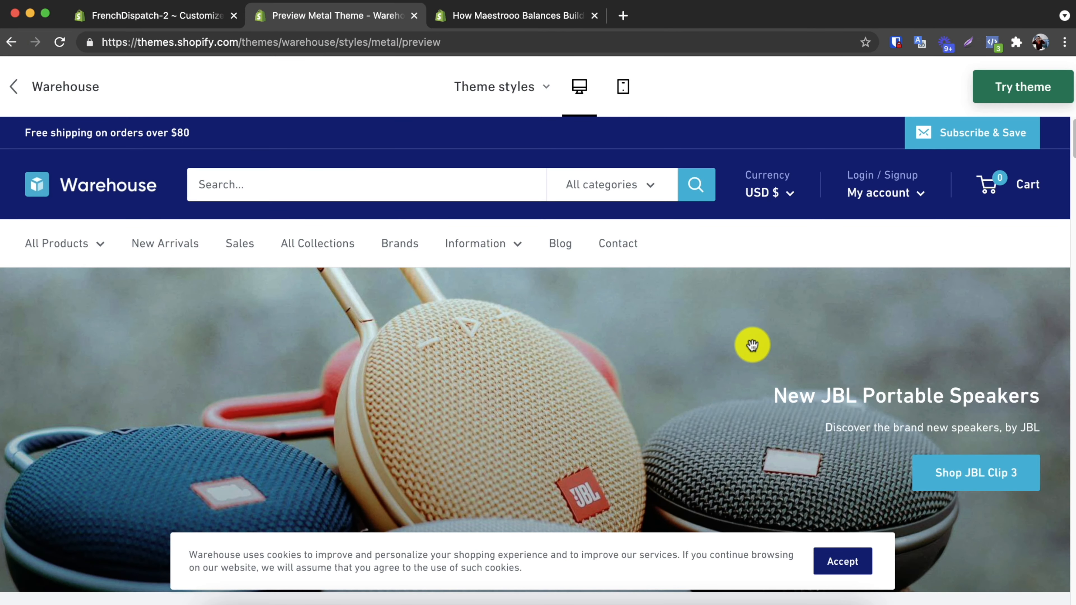
scroll(753, 345, "down", 1)
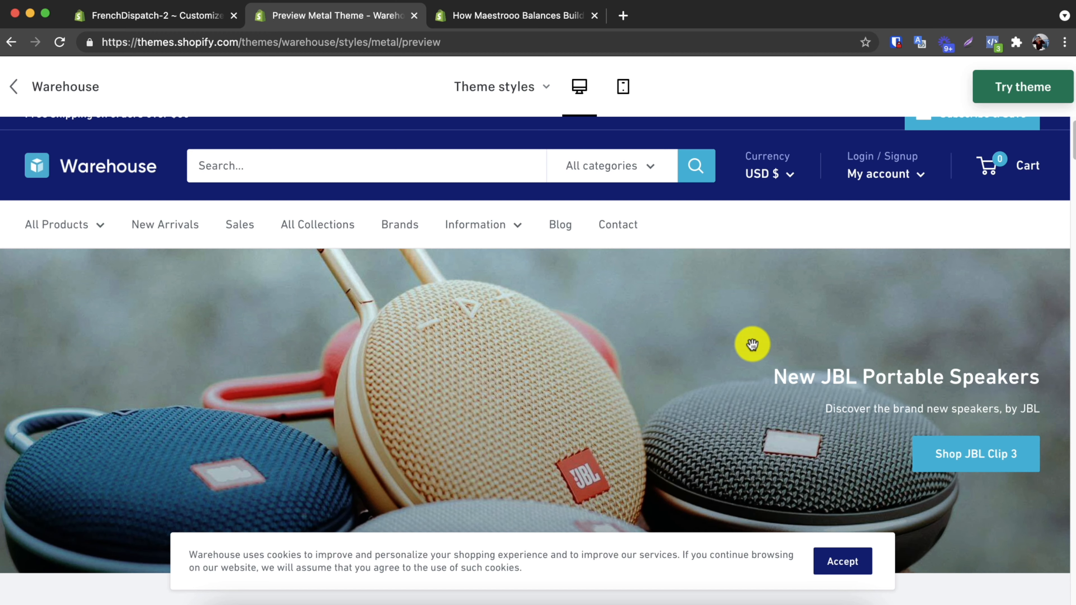
scroll(752, 345, "down", 5)
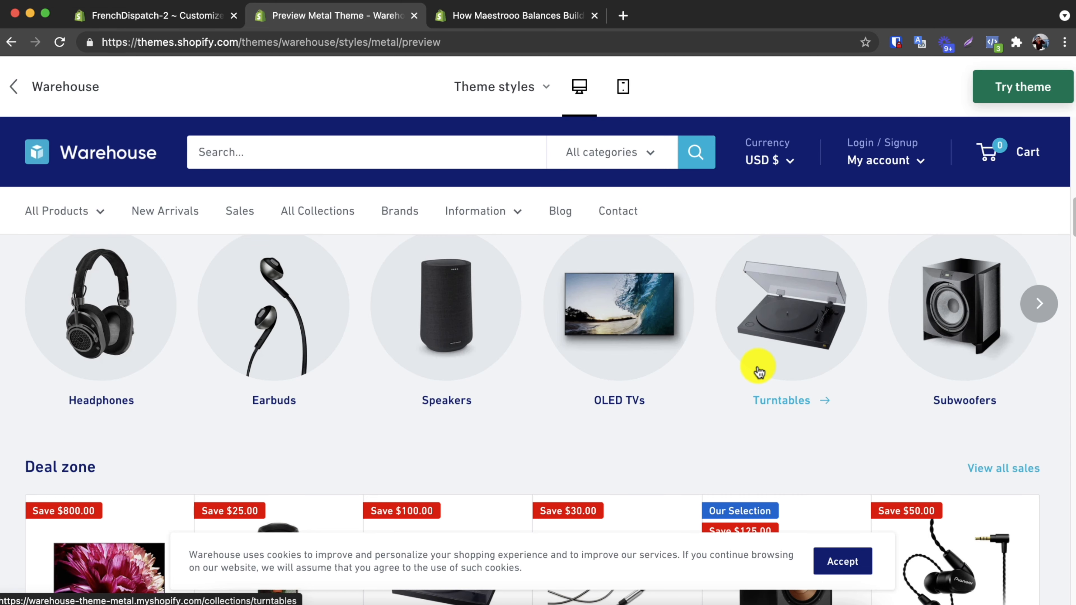
scroll(758, 372, "down", 6)
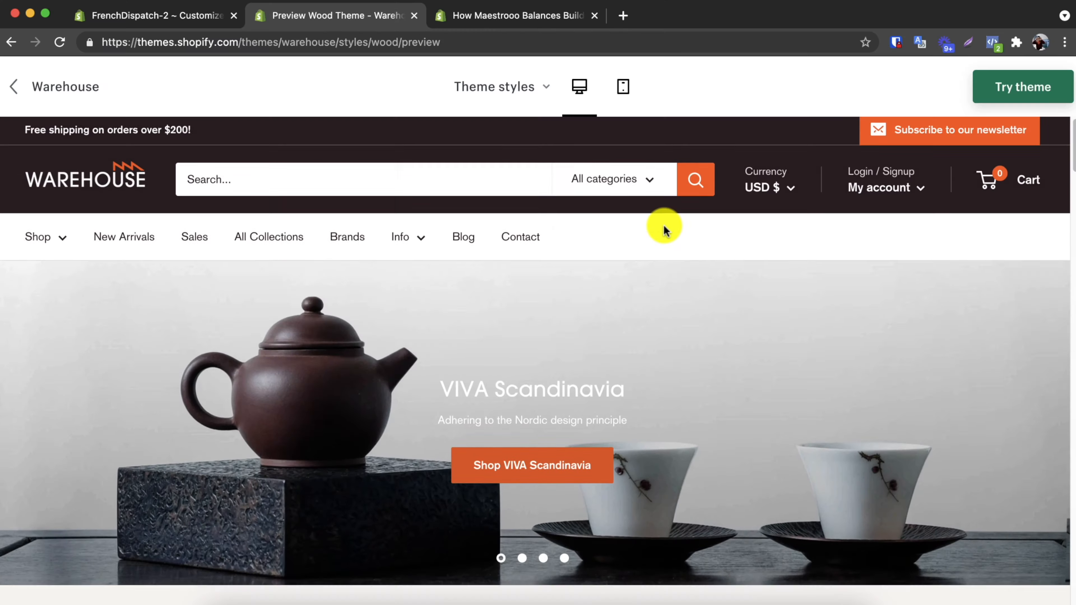
Step: Dismiss the newsletter popup in the Wood style demo and examine its popular brands, promotion blocks and Featured collection
scroll(664, 230, "down", 5)
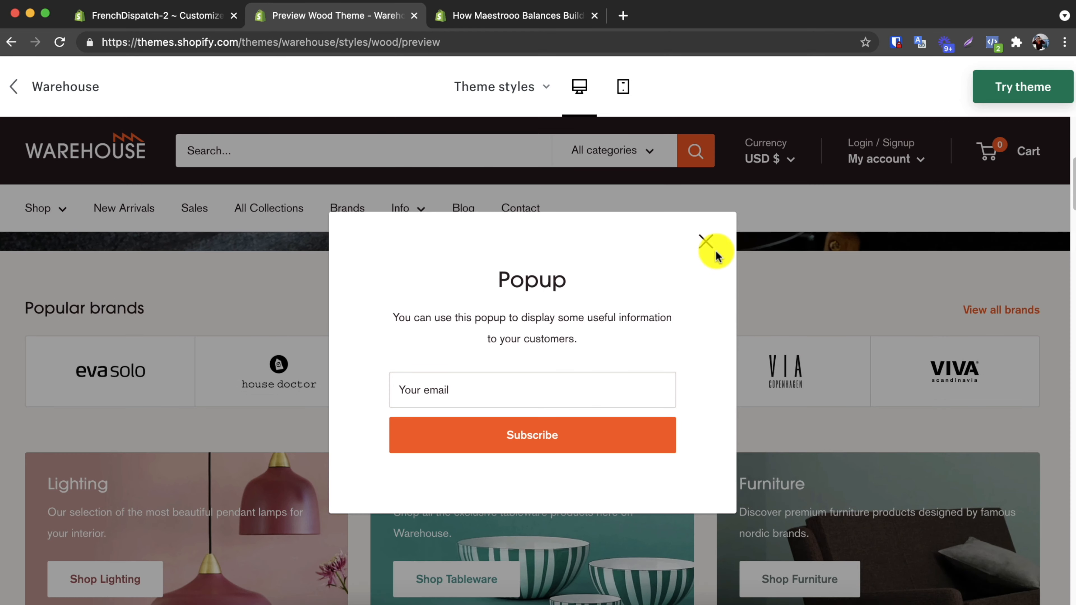
left_click(706, 243)
scroll(624, 336, "down", 5)
scroll(624, 336, "up", 2)
scroll(624, 337, "down", 10)
scroll(625, 337, "up", 8)
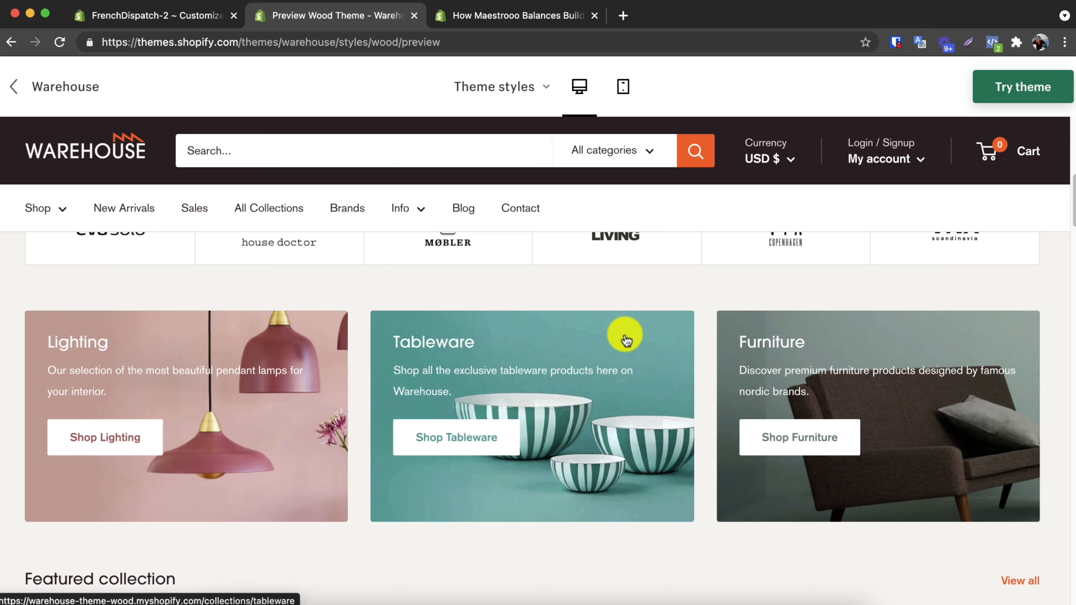
scroll(625, 337, "down", 3)
scroll(626, 339, "down", 5)
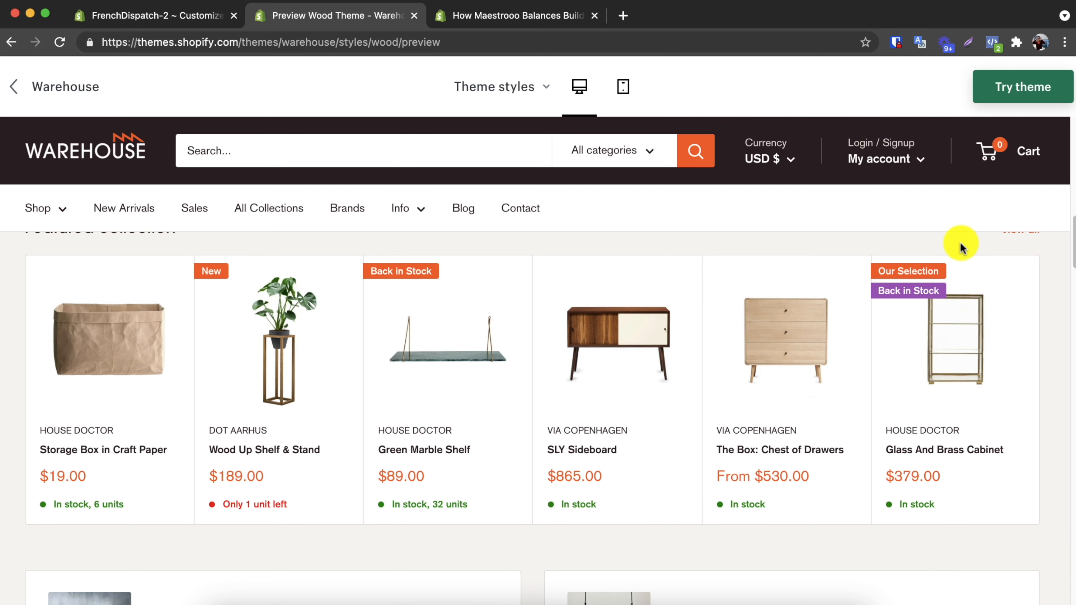
scroll(960, 247, "up", 3)
scroll(960, 249, "down", 2)
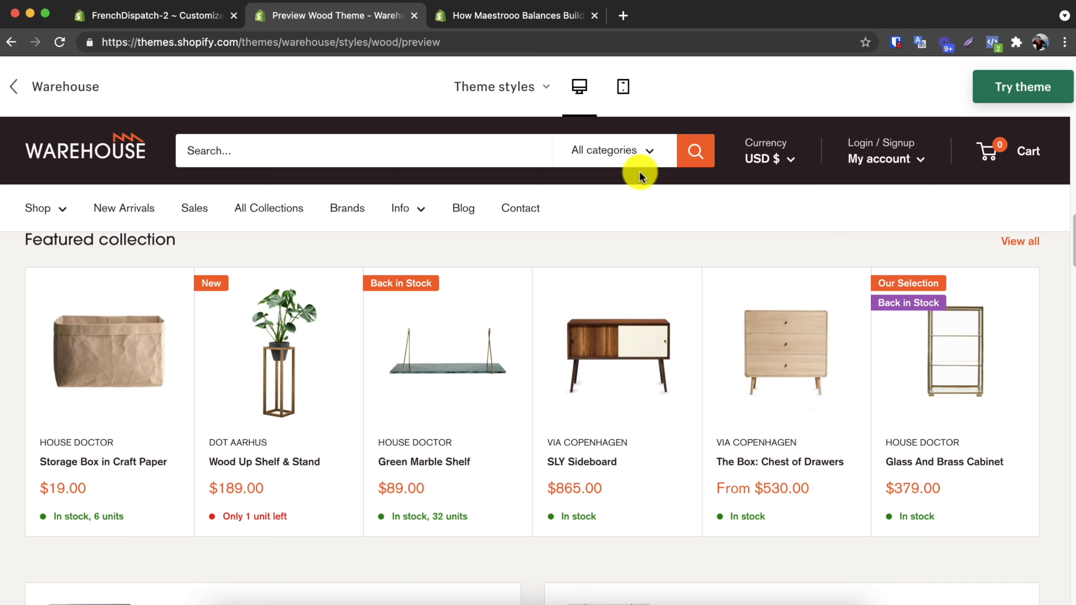
Step: Switch the theme preview to the Fabric style and look through its home page
left_click(523, 88)
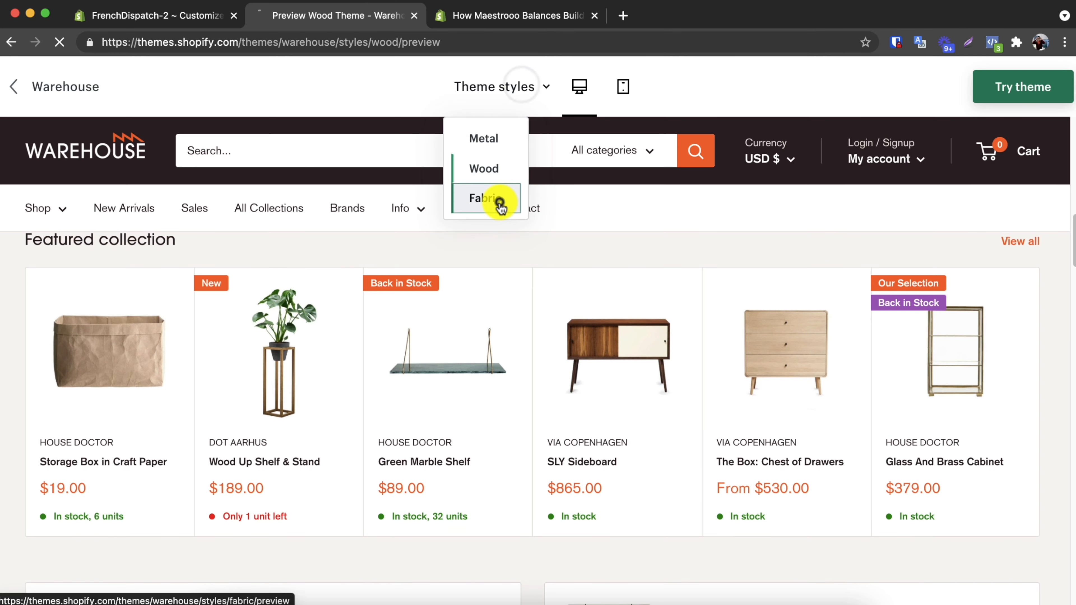
left_click(500, 201)
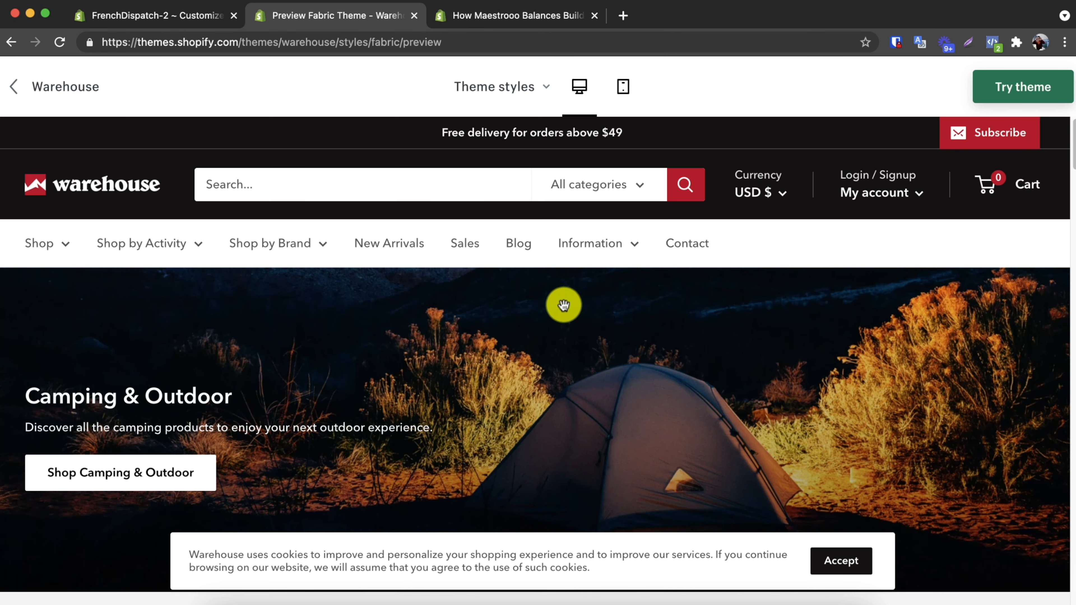
scroll(563, 303, "down", 1)
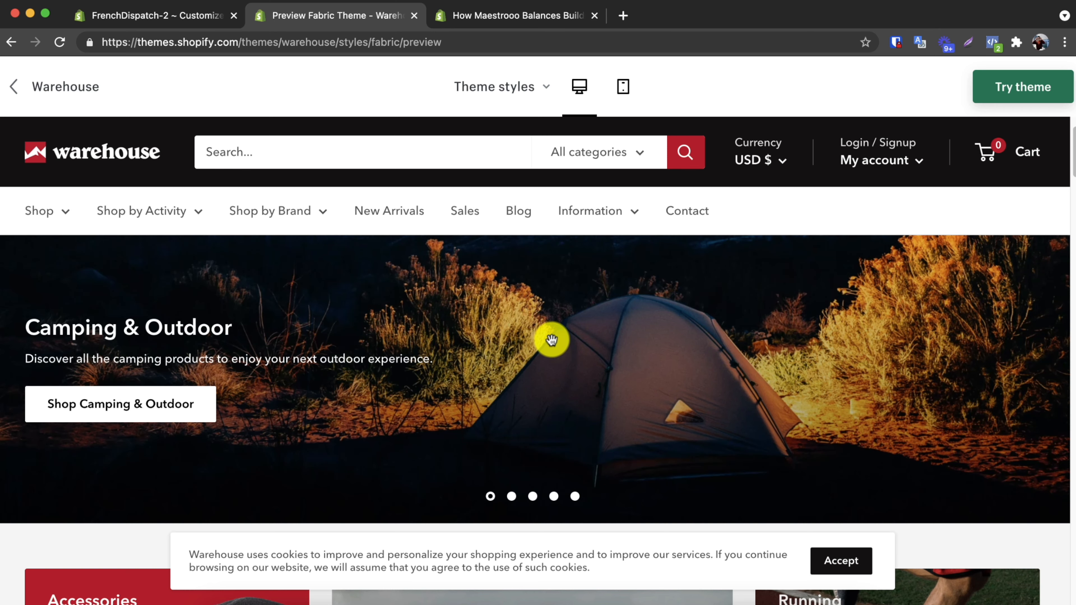
scroll(400, 329, "down", 10)
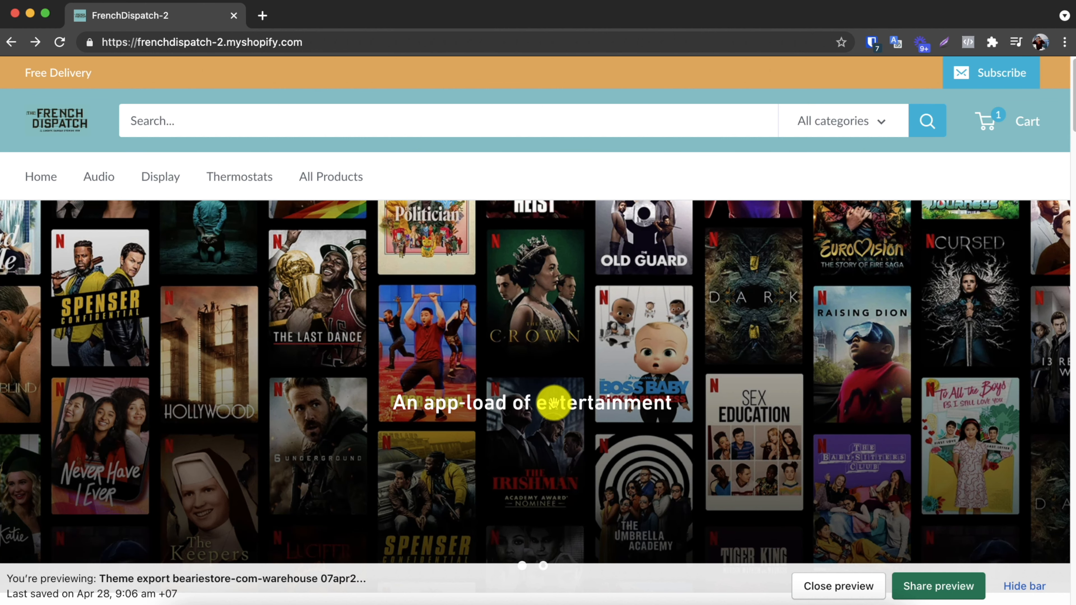
Step: Look over the FrenchDispatch storefront's home page and search the store for "nest" in all categories
scroll(581, 466, "down", 5)
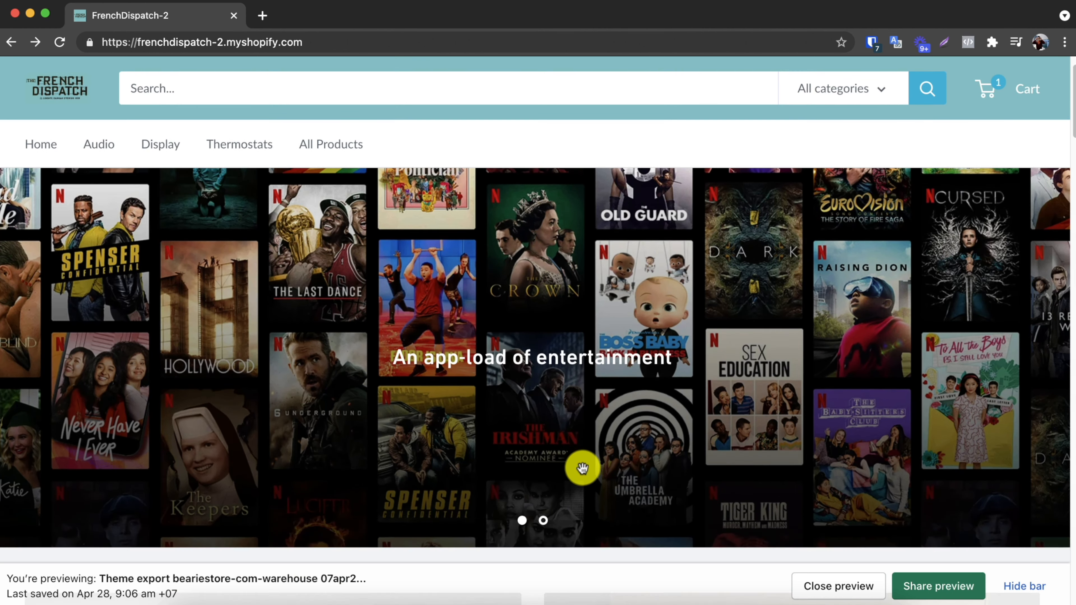
scroll(582, 468, "down", 4)
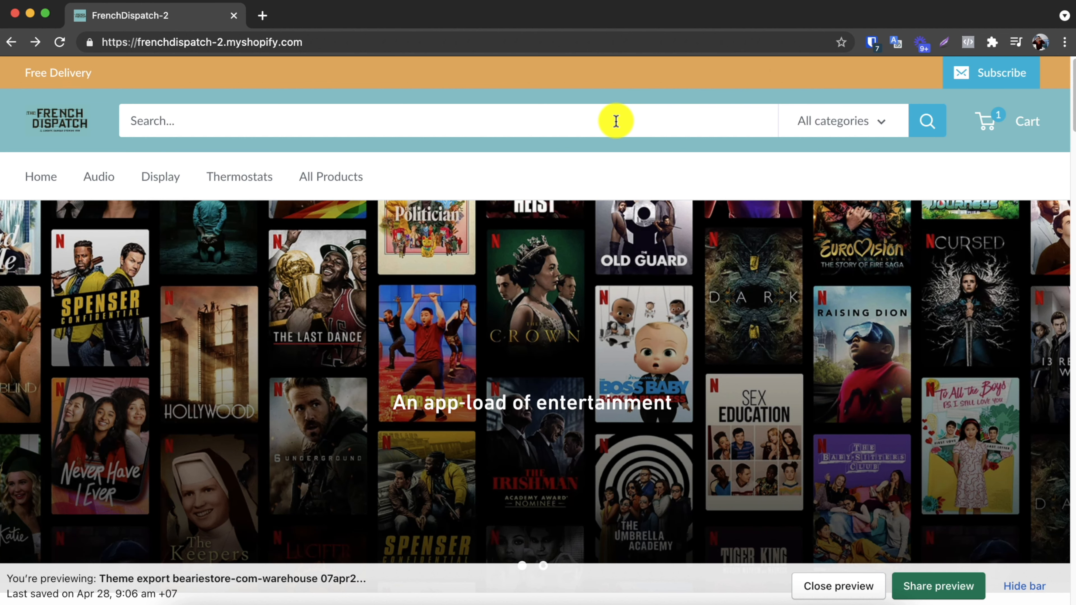
left_click(616, 121)
type("nest")
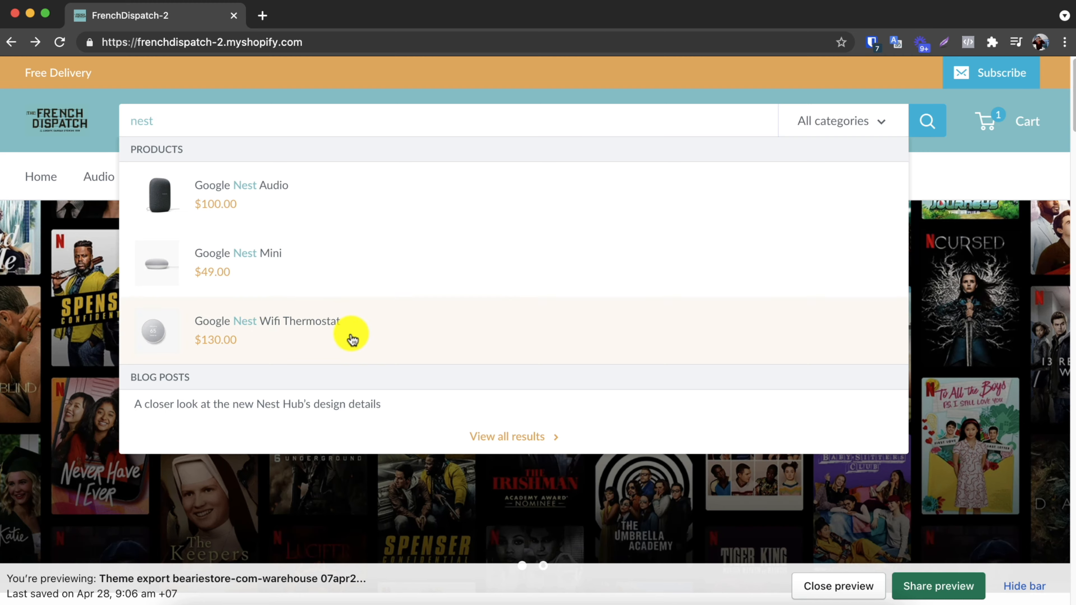
scroll(352, 339, "down", 1)
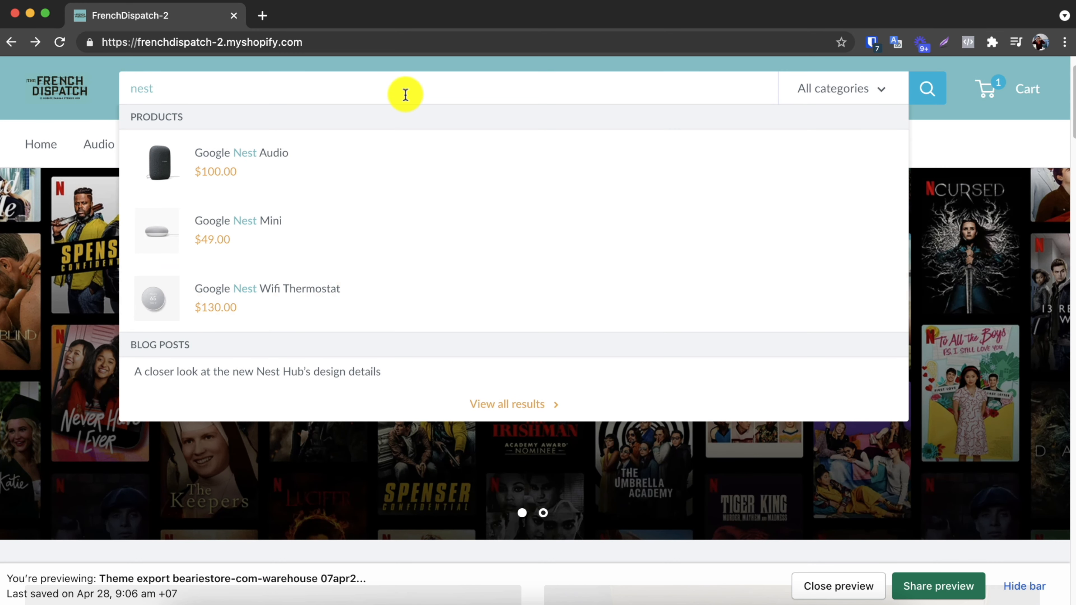
scroll(418, 92, "up", 1)
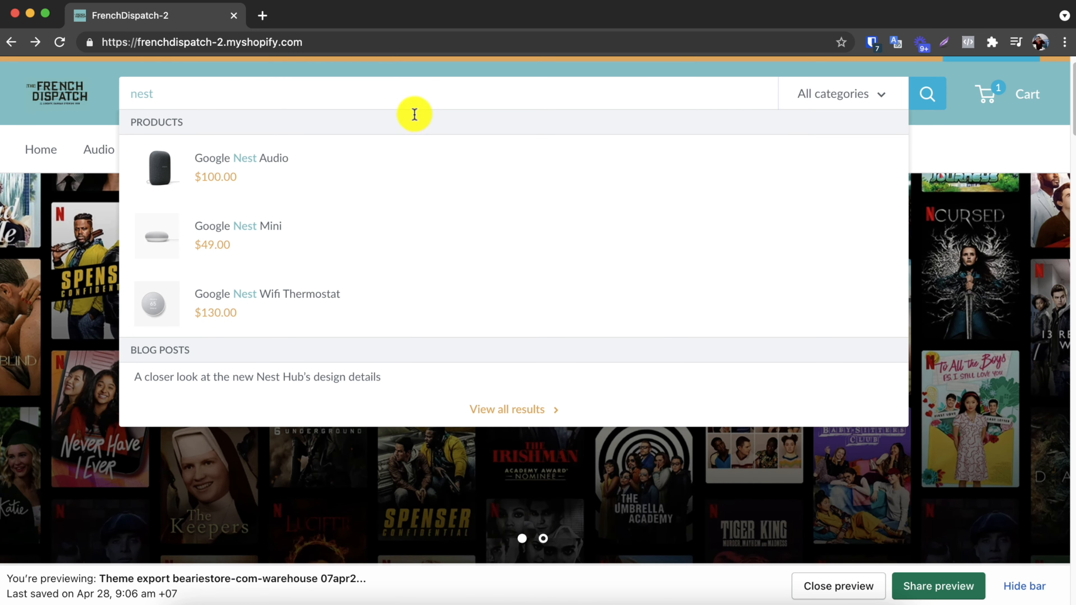
scroll(415, 96, "up", 1)
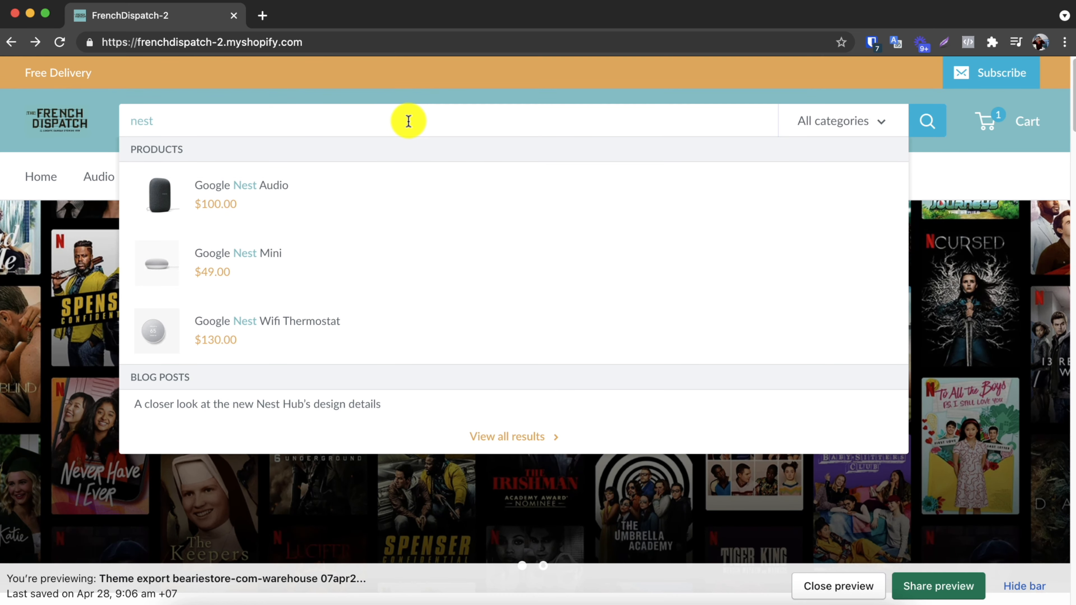
key("Return")
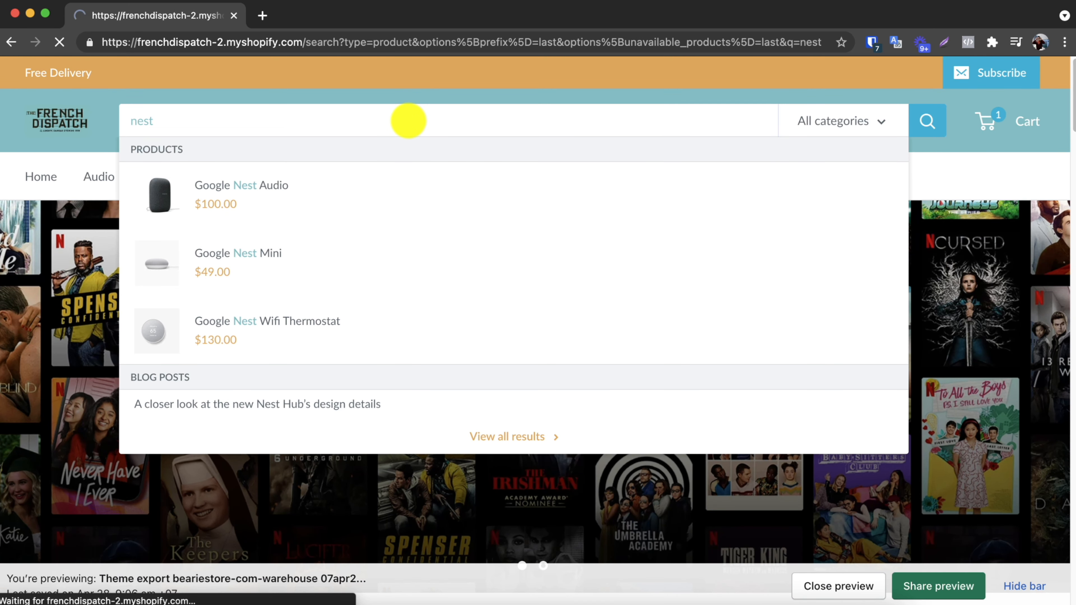
Step: Look through the storefront's product results for "nest", including their images, colour swatches and prices
scroll(456, 359, "down", 2)
scroll(455, 360, "down", 2)
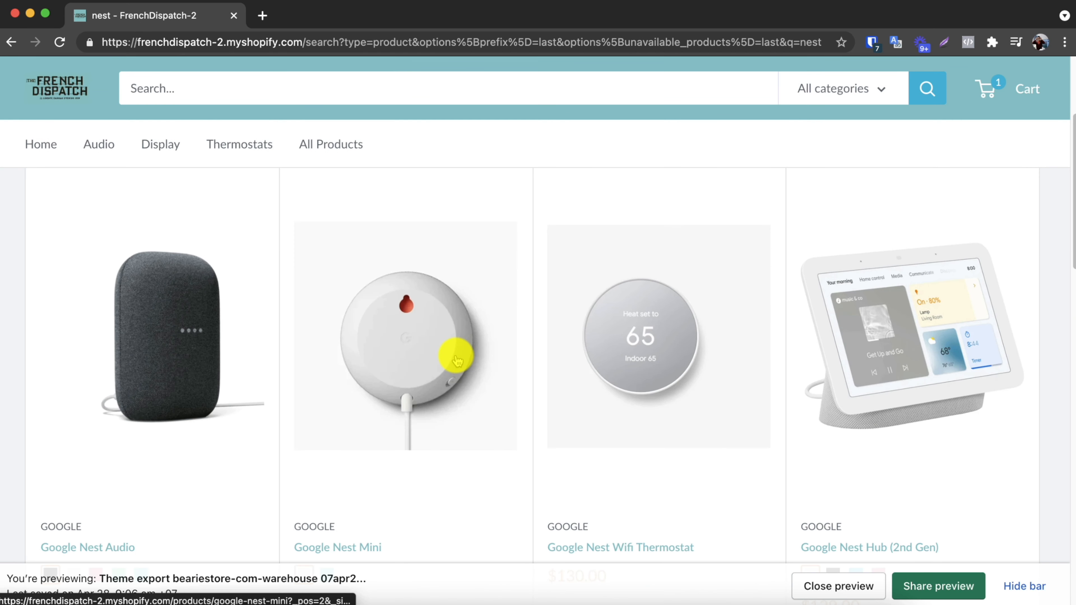
scroll(563, 442, "down", 10)
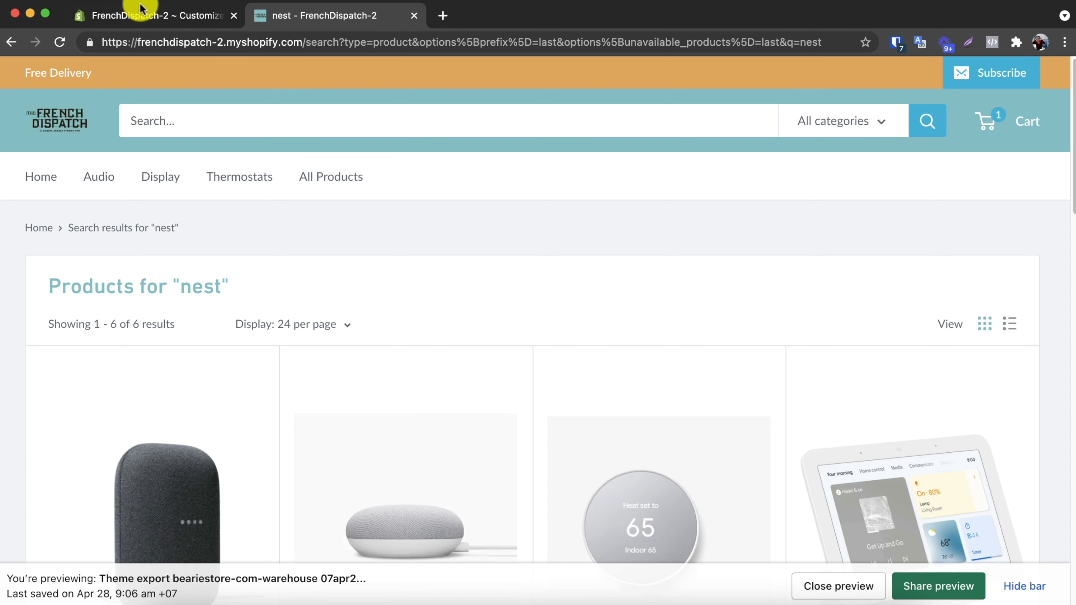
Step: Go back to the theme editor and turn off Minimise search on mobile in the Header section
left_click(147, 15)
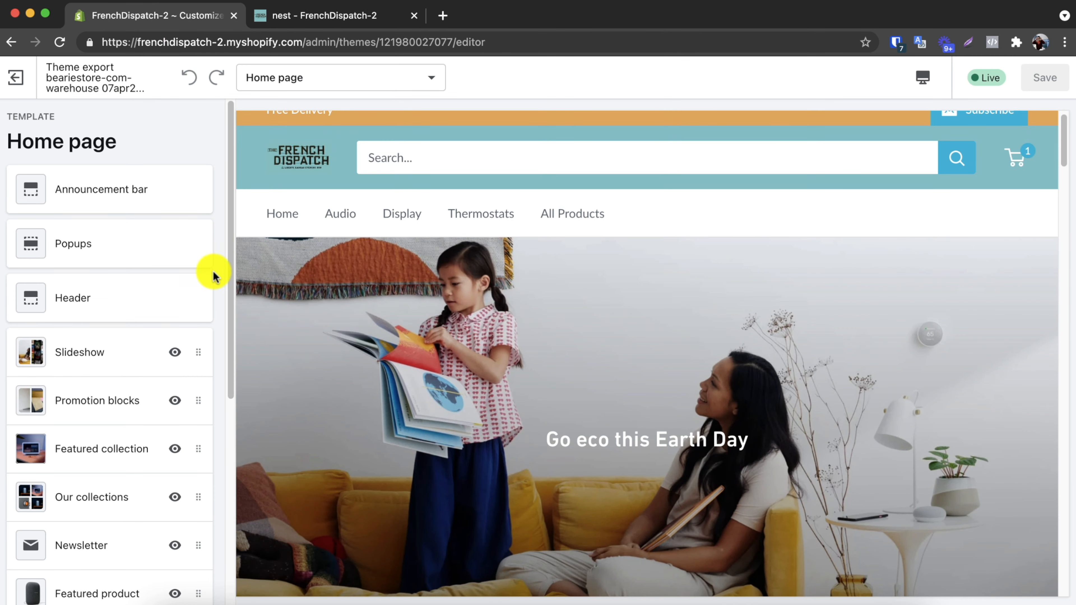
left_click(179, 298)
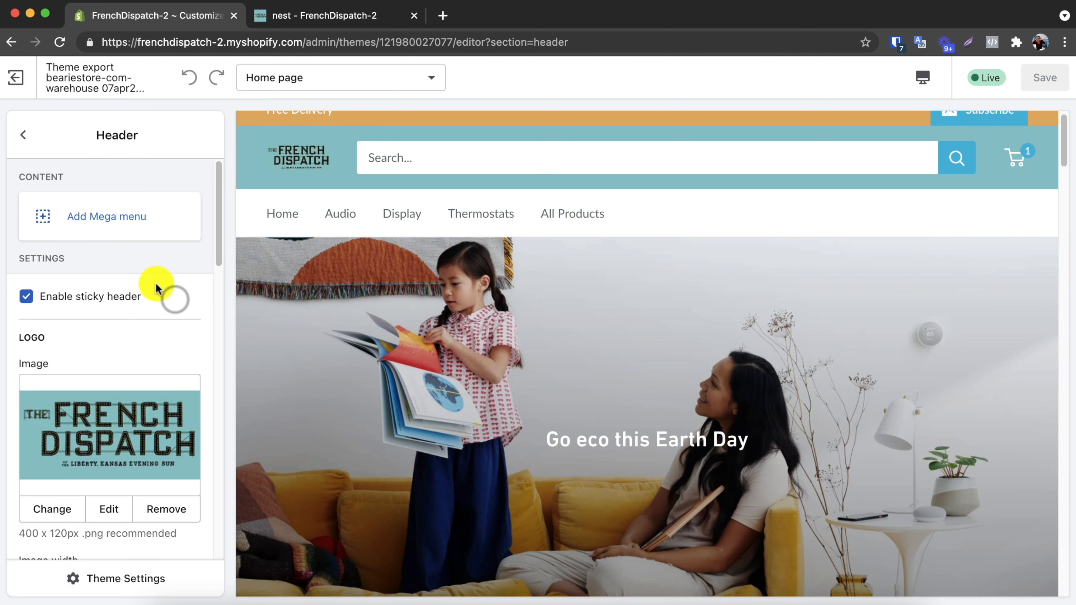
scroll(153, 279, "down", 15)
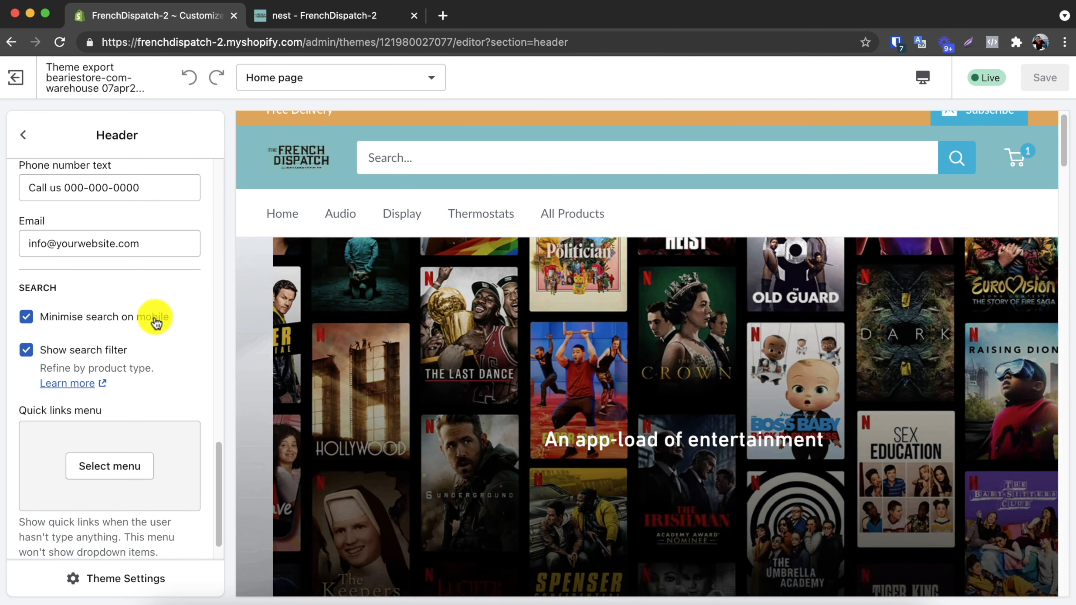
left_click(158, 323)
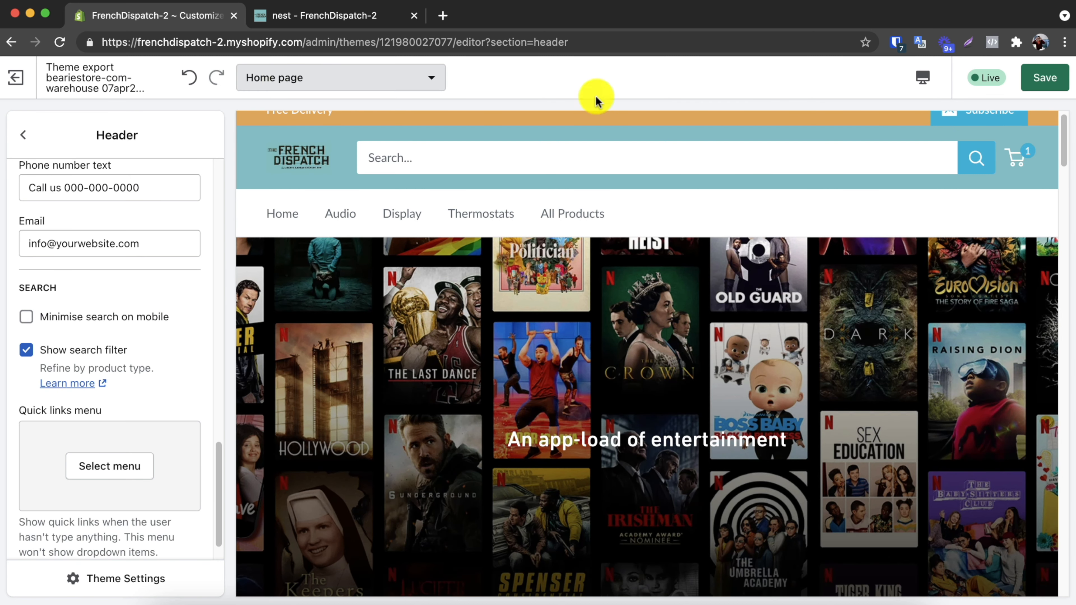
Step: Preview the home page in mobile view, search it for "nest" and close the search results
left_click(923, 78)
left_click(971, 119)
left_click(661, 185)
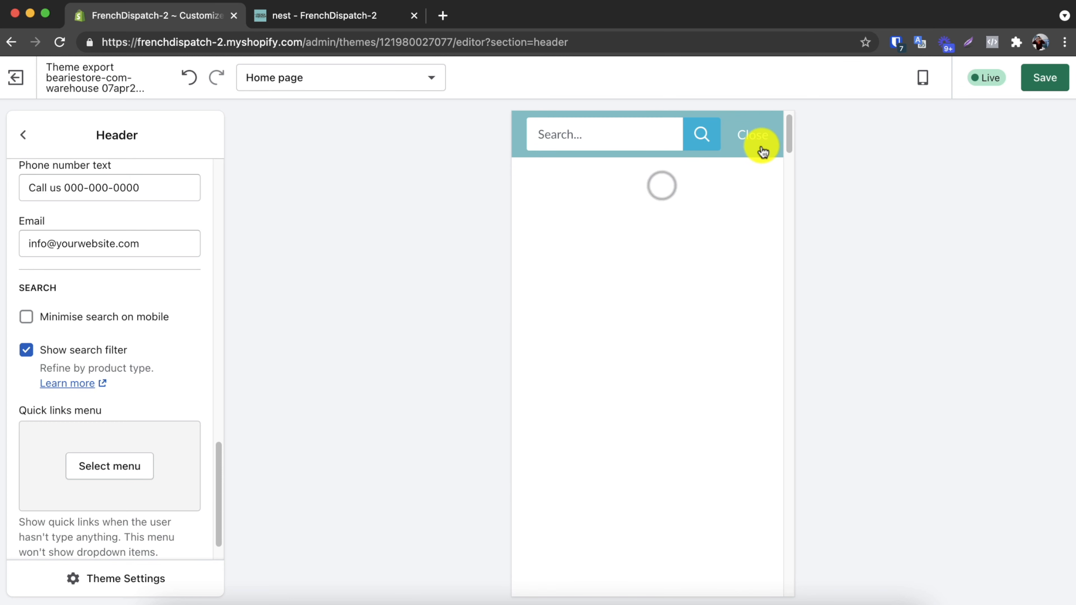
type("nest")
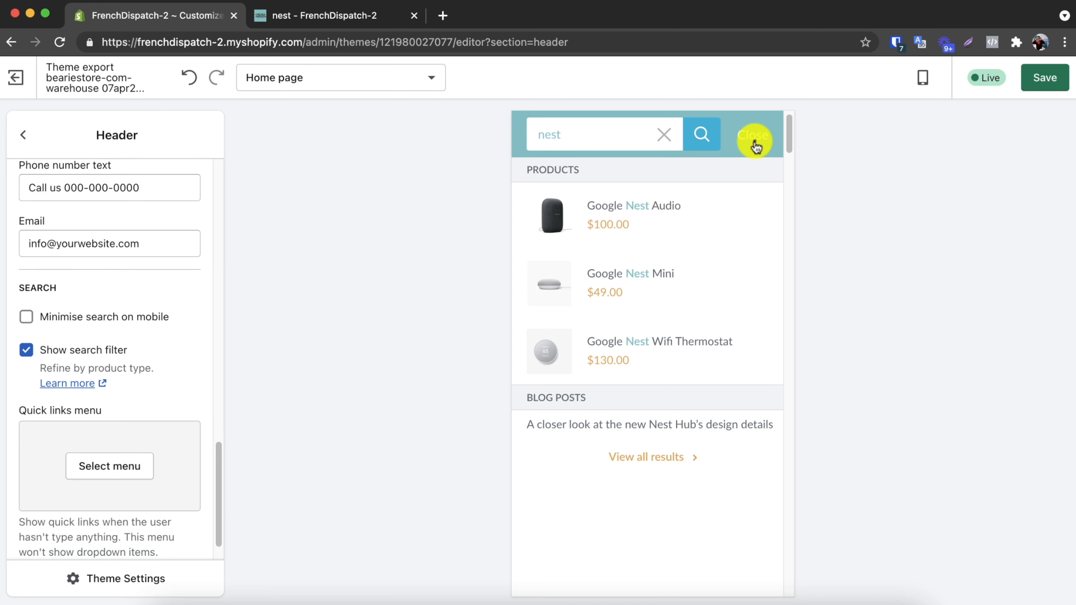
left_click(755, 146)
Step: Return to the storefront's search results, open the Google Nest Mini product page and examine its trust badge and shipping estimator
left_click(352, 15)
scroll(534, 356, "down", 5)
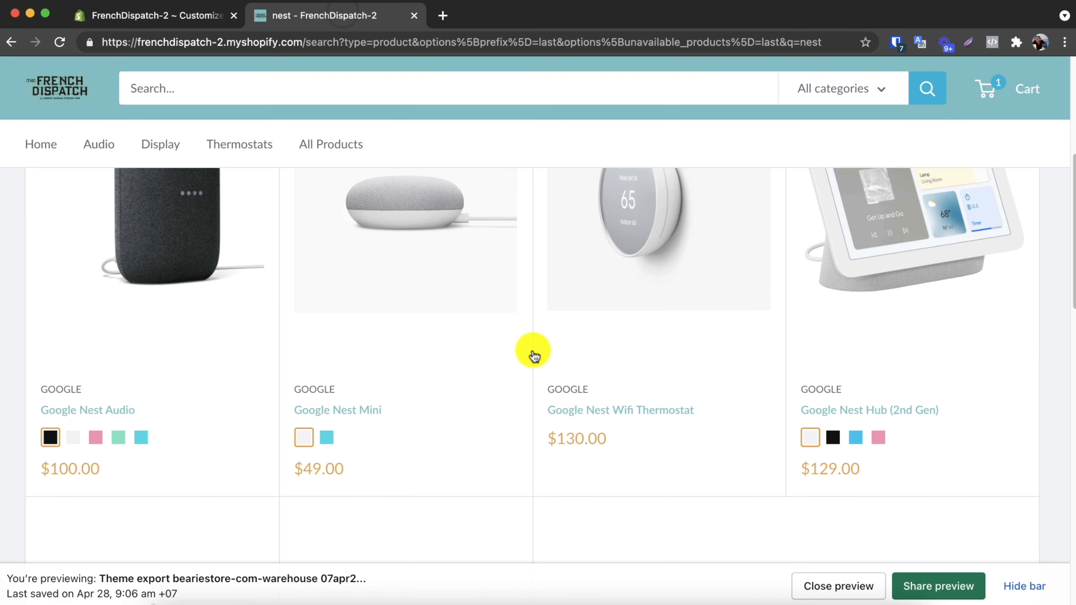
scroll(534, 356, "up", 4)
left_click(378, 365)
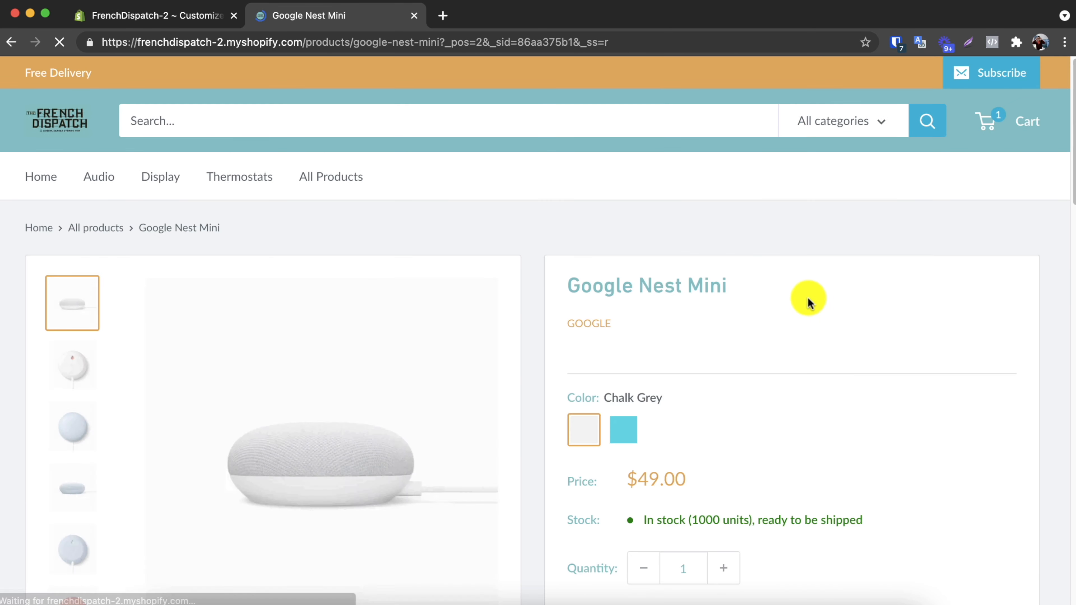
scroll(600, 342, "down", 10)
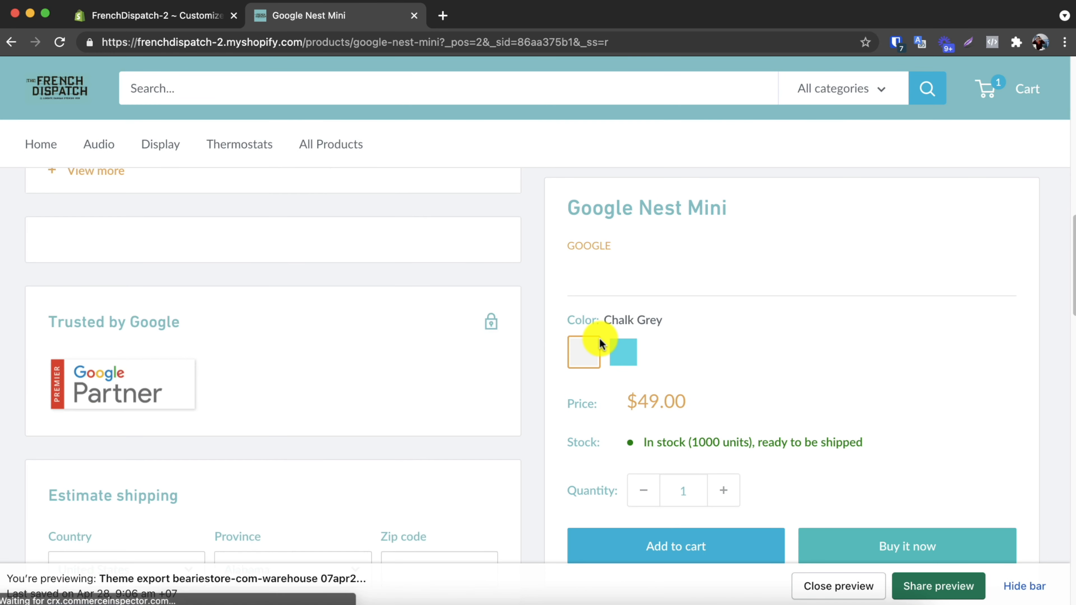
scroll(594, 339, "down", 1)
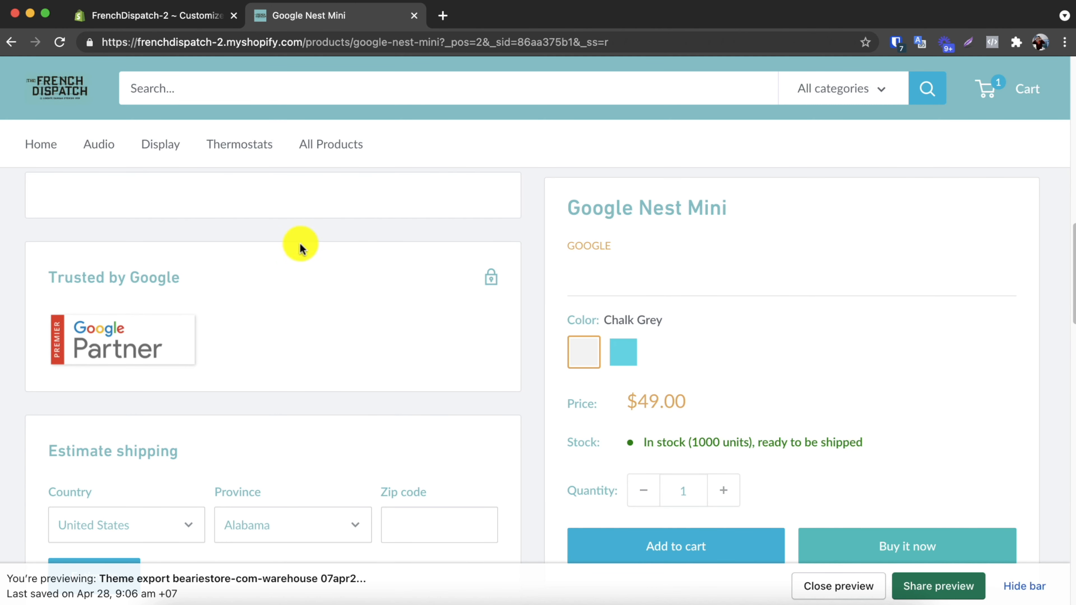
Step: Go back to the theme editor, load the Cart template and set the preview to desktop view
left_click(160, 13)
left_click(352, 84)
scroll(375, 254, "down", 2)
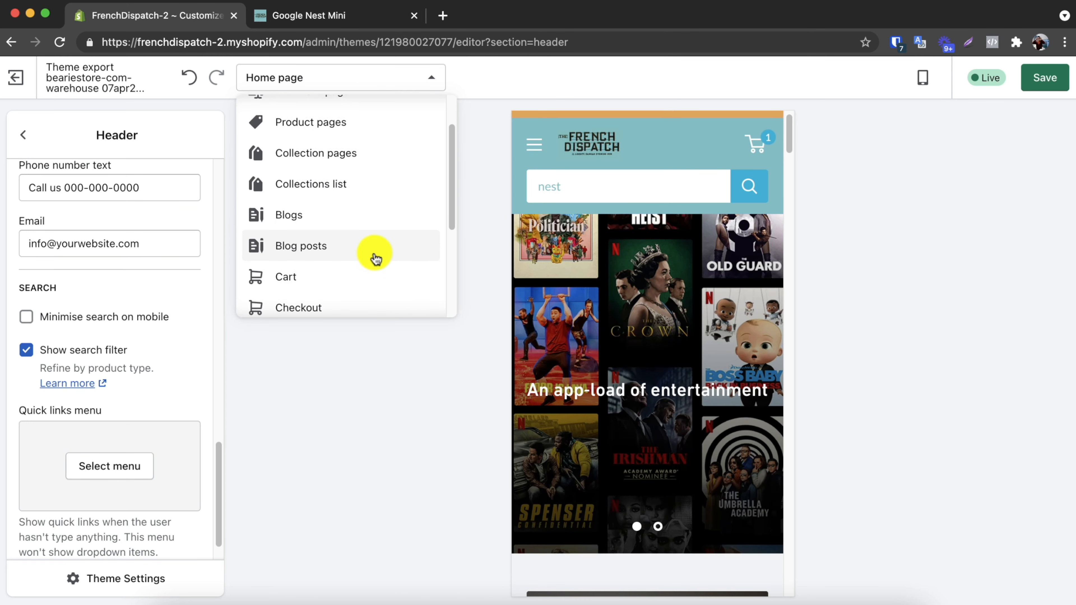
scroll(375, 255, "down", 1)
left_click(360, 235)
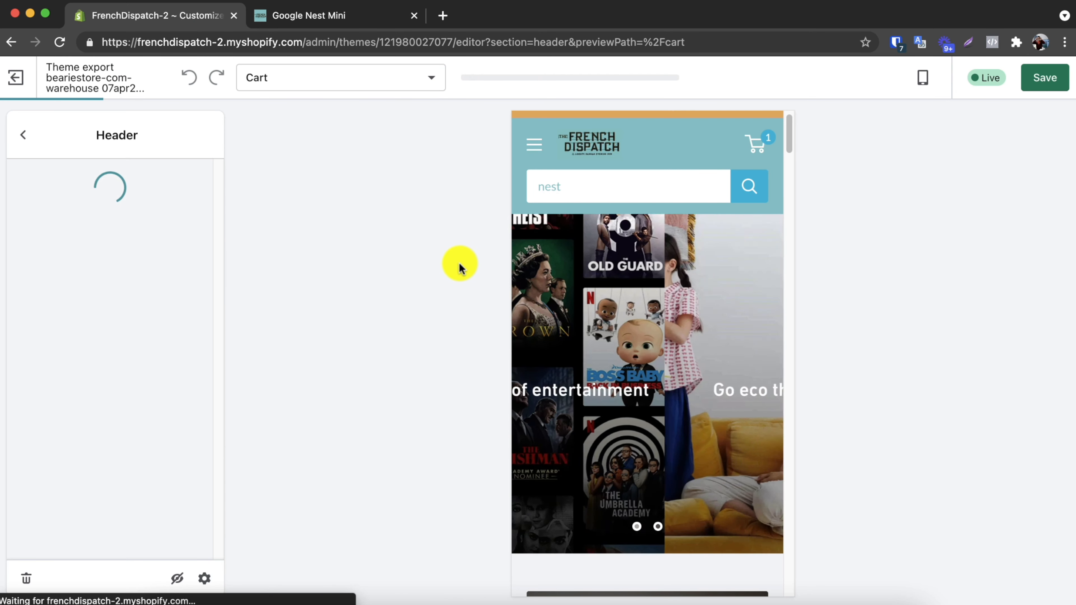
left_click(921, 77)
left_click(961, 149)
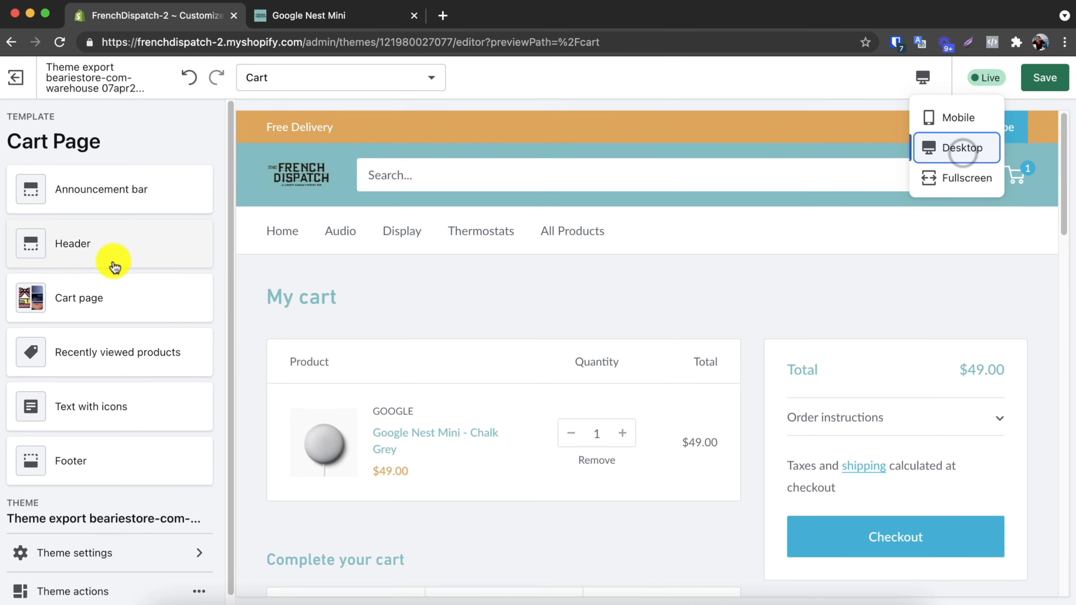
Step: Add a Trust text block to the Cart page section and set its icon to Ecology
left_click(149, 302)
scroll(521, 418, "down", 4)
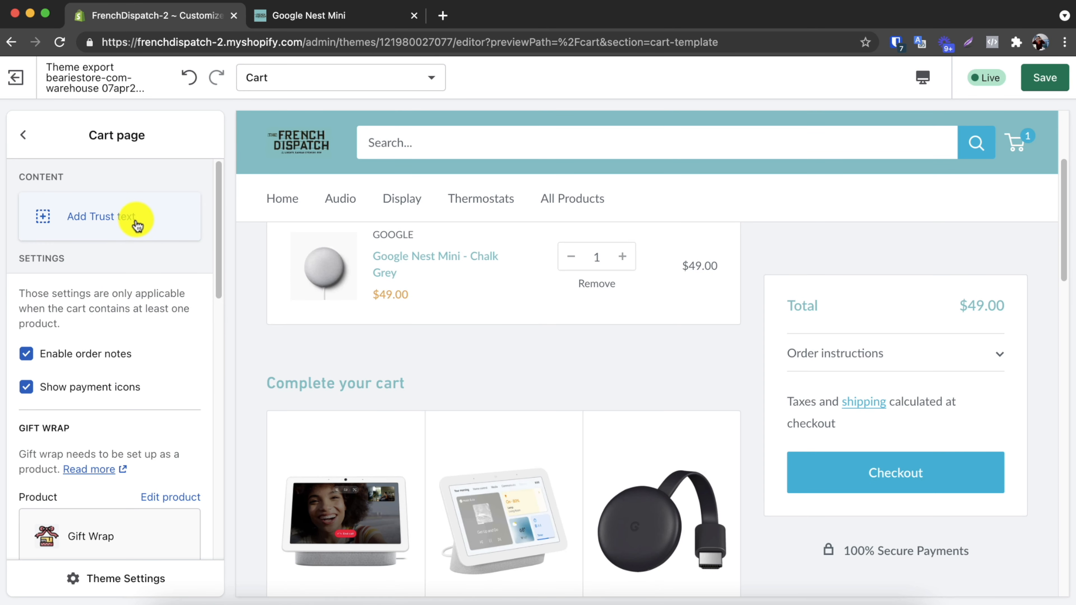
left_click(148, 225)
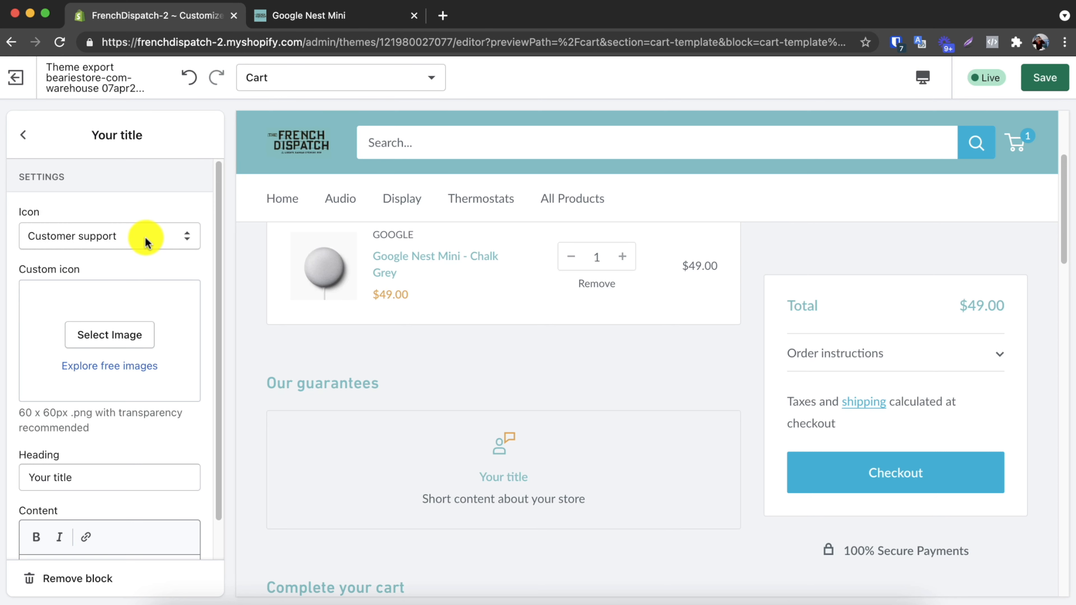
left_click(148, 241)
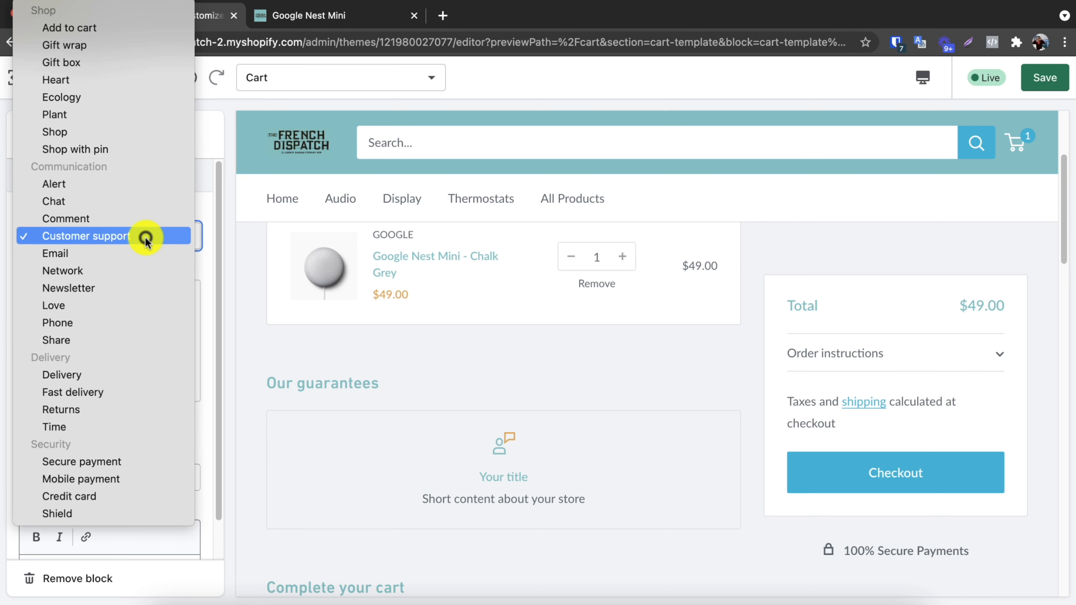
left_click(139, 97)
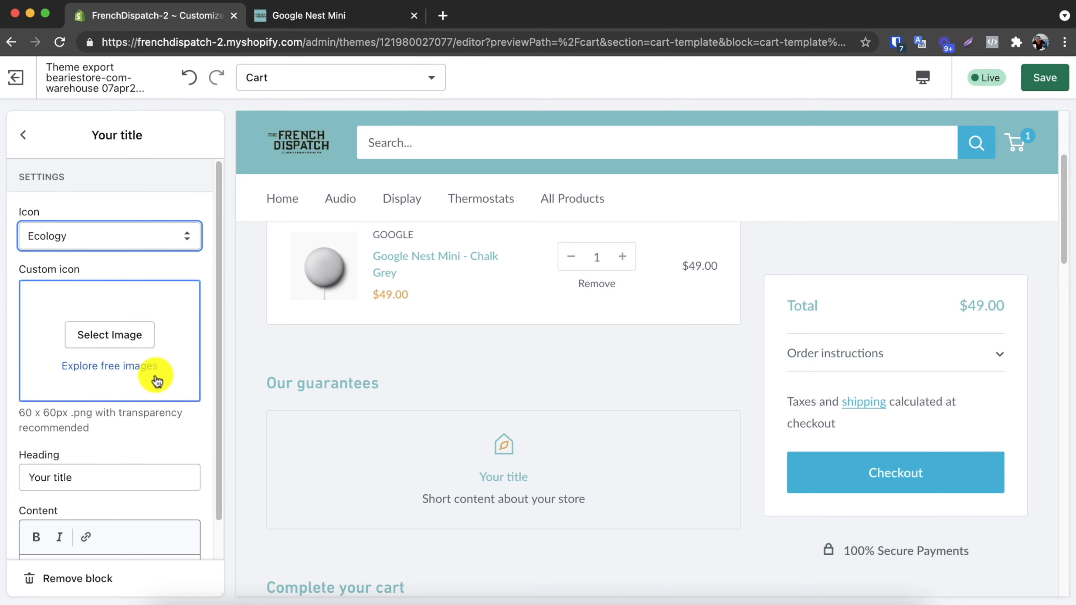
Step: Set the trust text block's heading to "Eco-friendly" and try the Checkout button in the cart preview
scroll(157, 382, "down", 2)
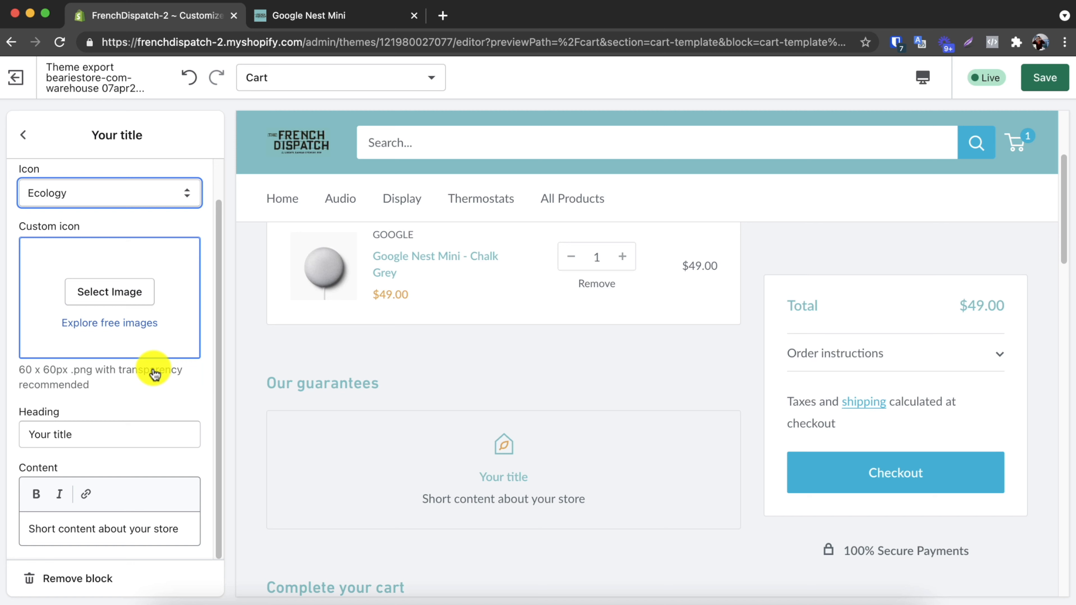
triple_click(120, 435)
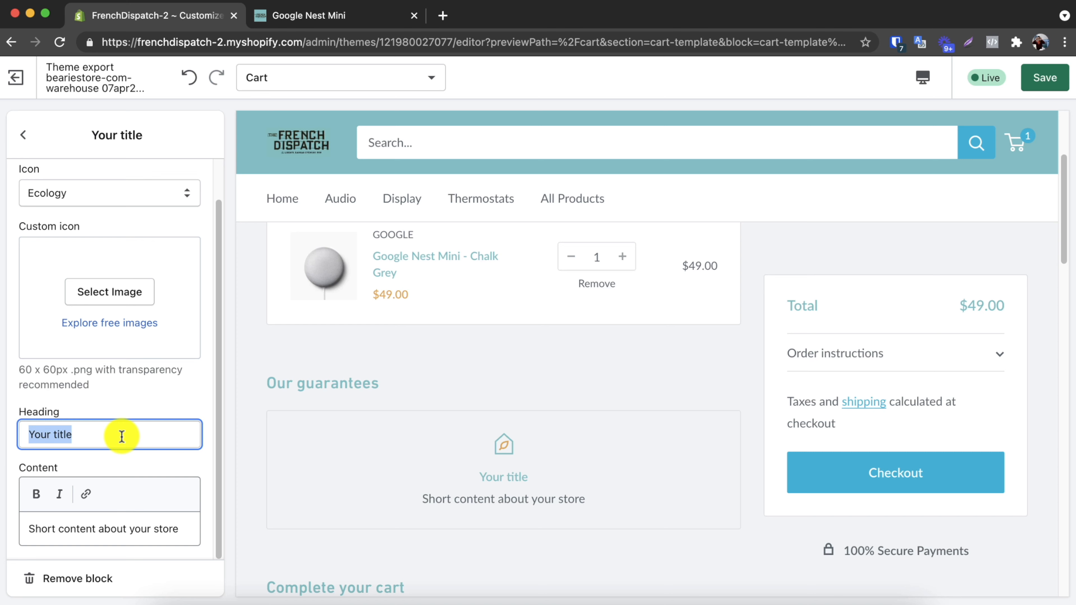
type("Eco-frie")
key("BackSpace")
type("iendly")
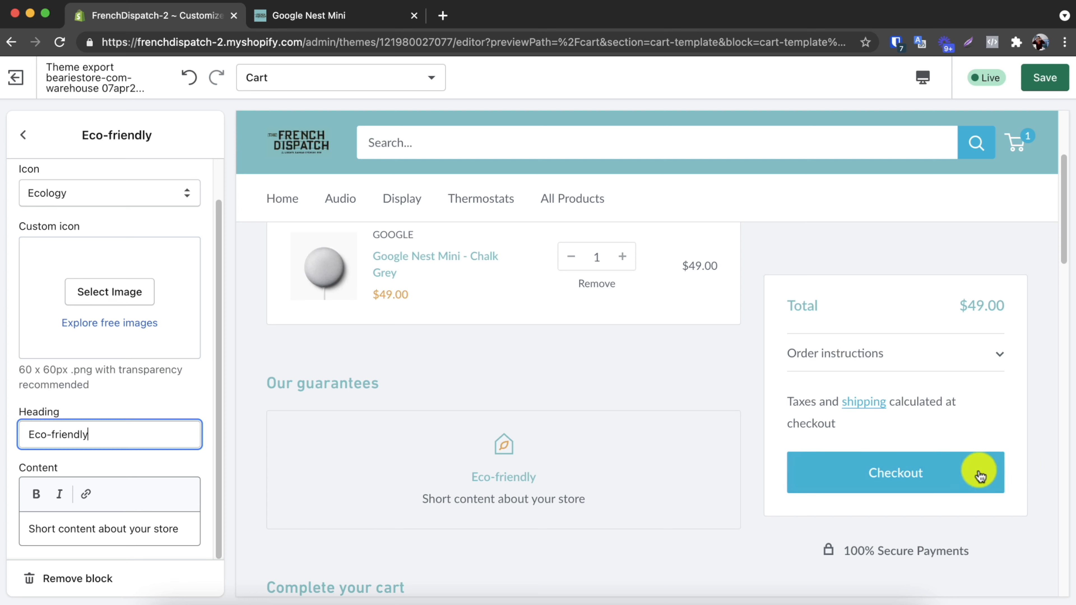
left_click(961, 474)
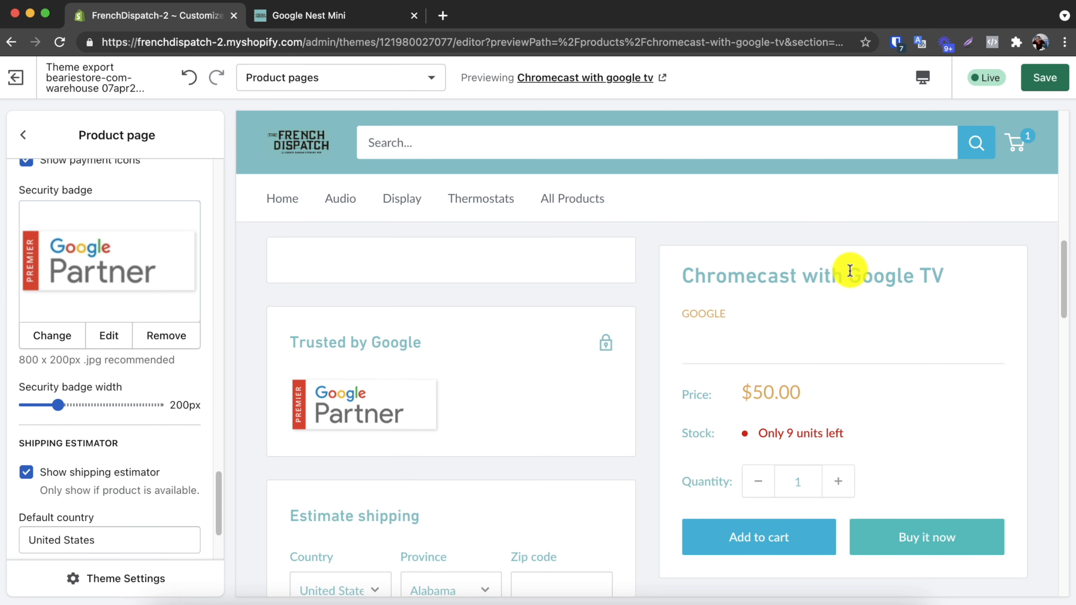
Step: Examine the Chromecast with Google TV page's title and its Trusted by Google security badge in the preview
left_click_drag(848, 275, 956, 284)
left_click(475, 425)
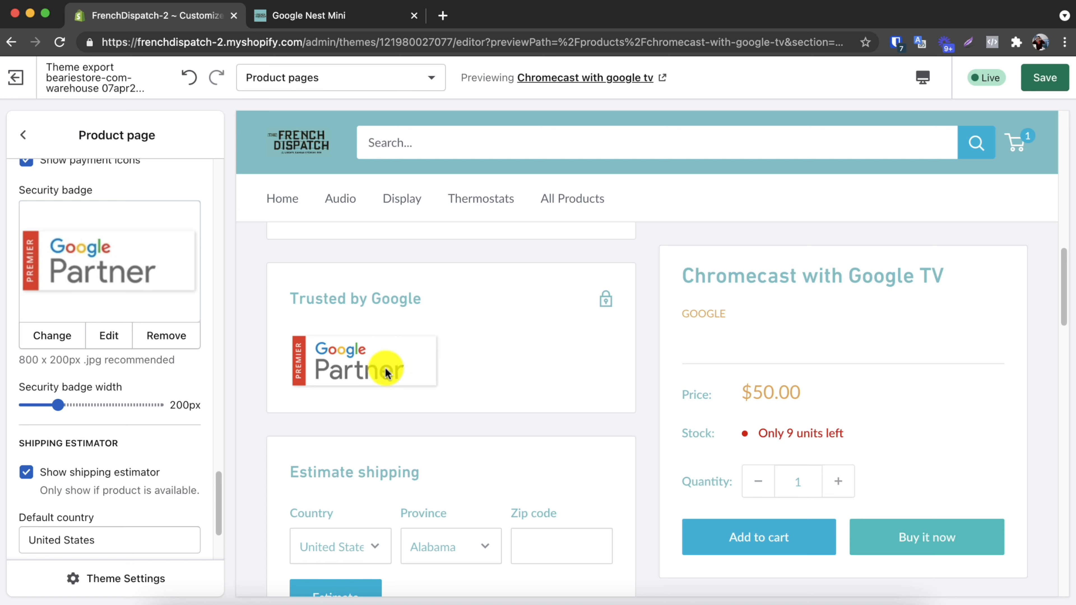
left_click_drag(386, 372, 329, 372)
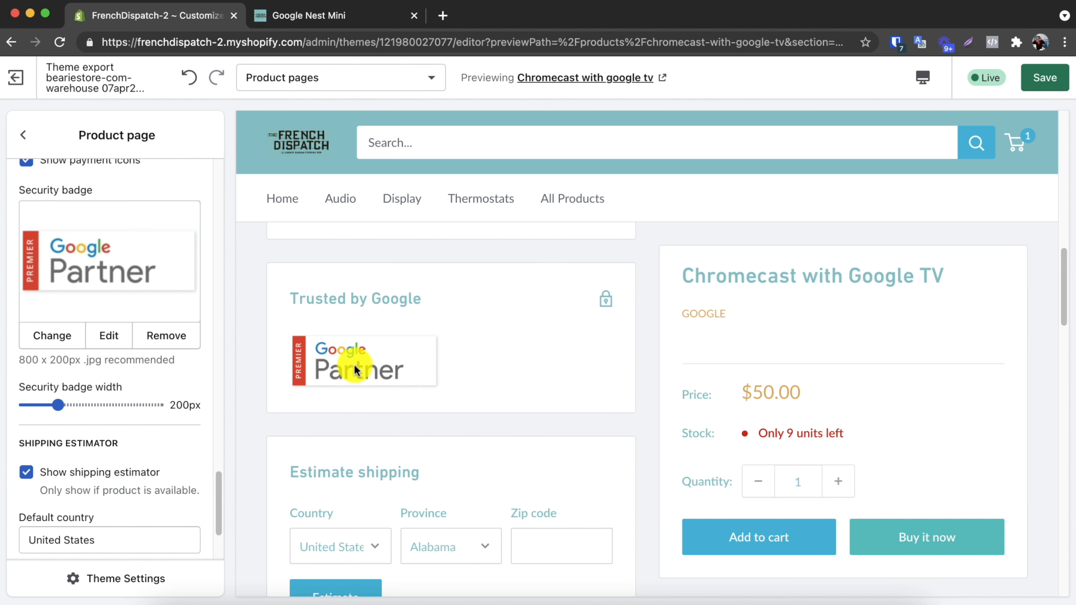
left_click_drag(364, 371, 424, 363)
left_click_drag(348, 362, 439, 360)
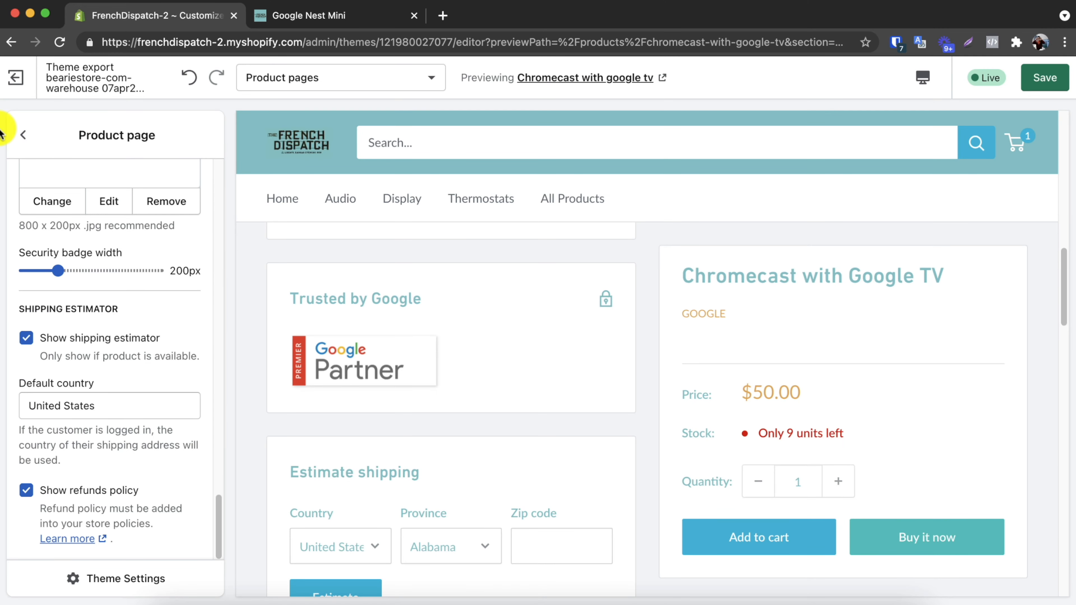
Step: Open the product template's Popups section and review the "Get 15% off" exit popup's settings and preview
left_click(25, 137)
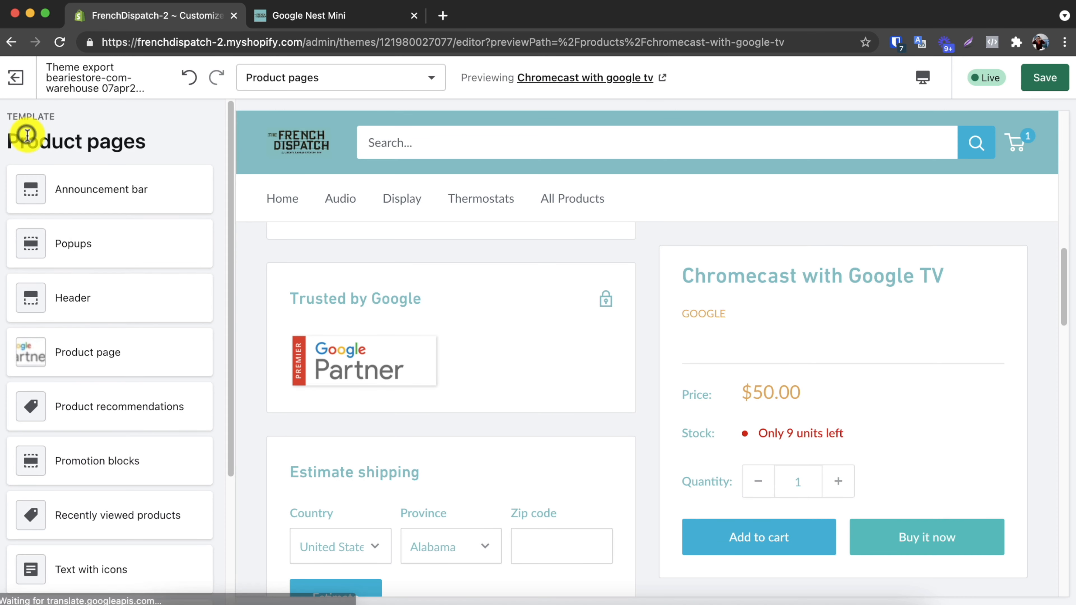
left_click(110, 252)
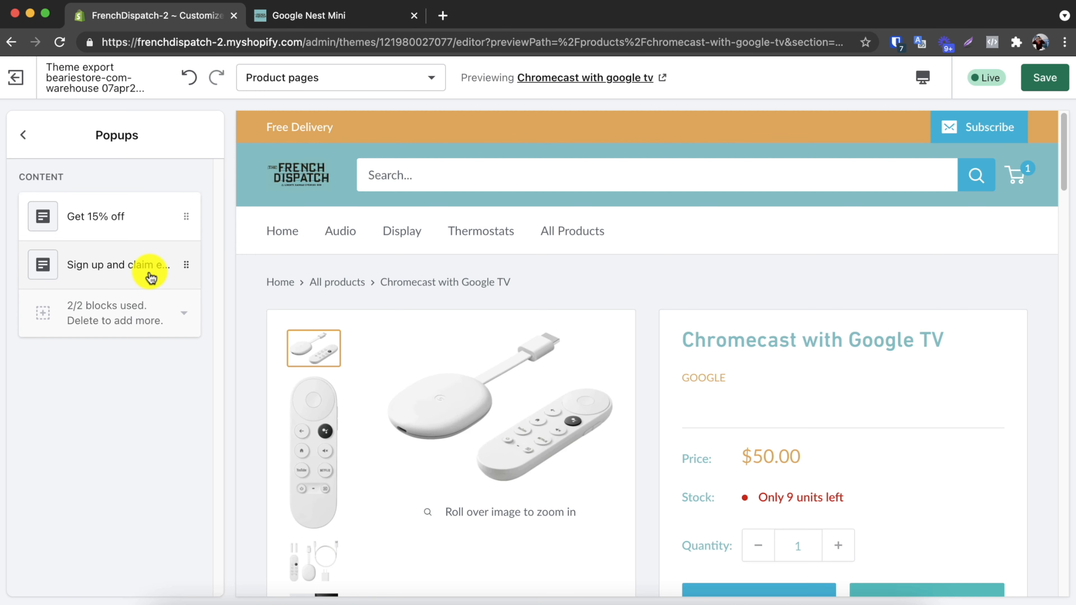
left_click(141, 225)
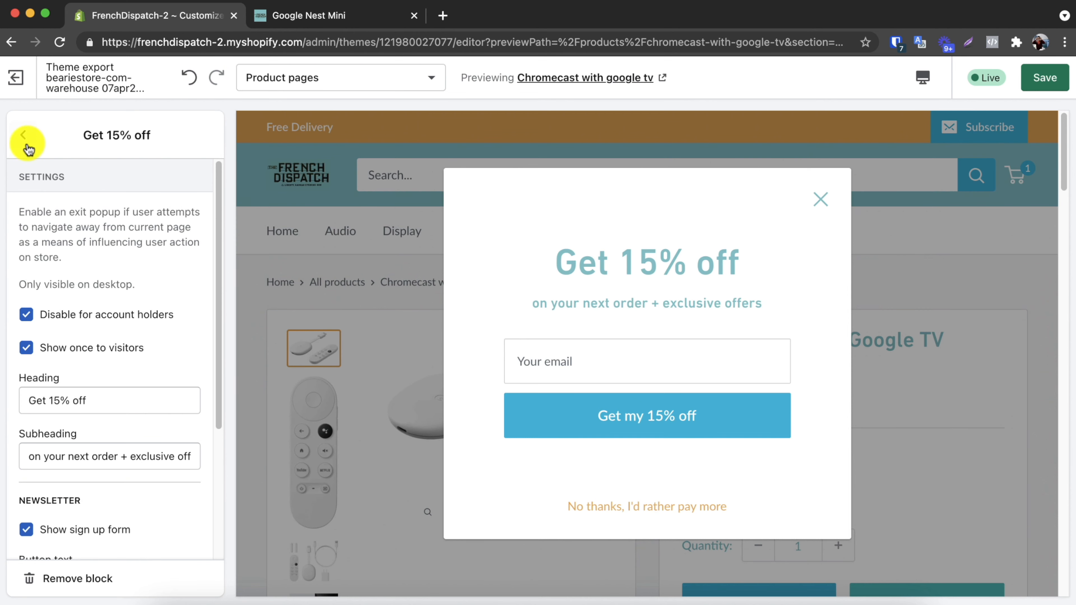
left_click(25, 135)
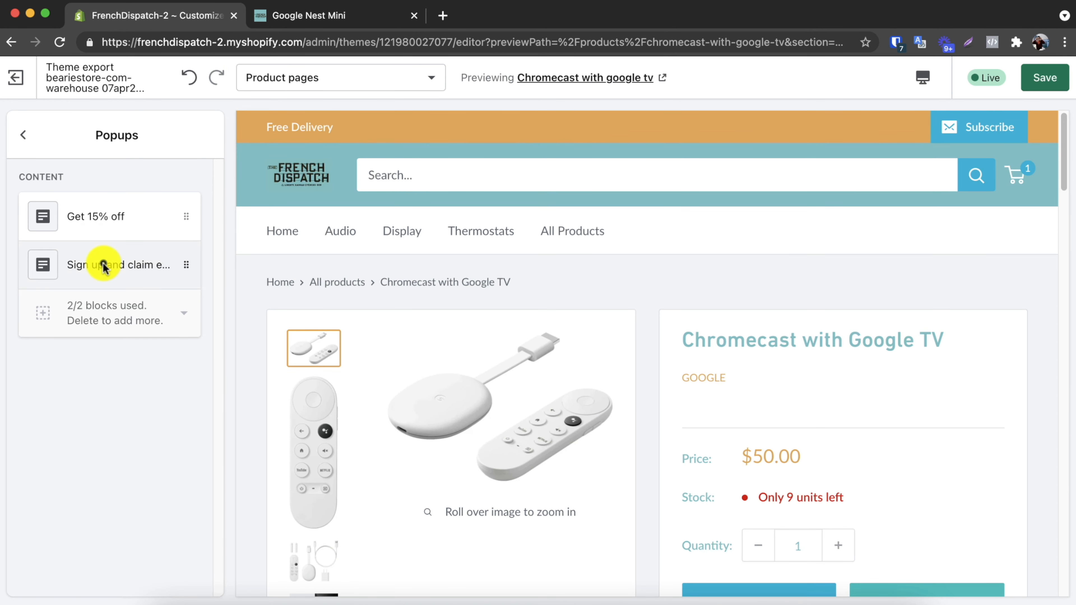
Step: In the sign-up popup, turn off Show only on home page, Disable for account holders and Show once to visitors, and review its text and newsletter options
left_click(103, 265)
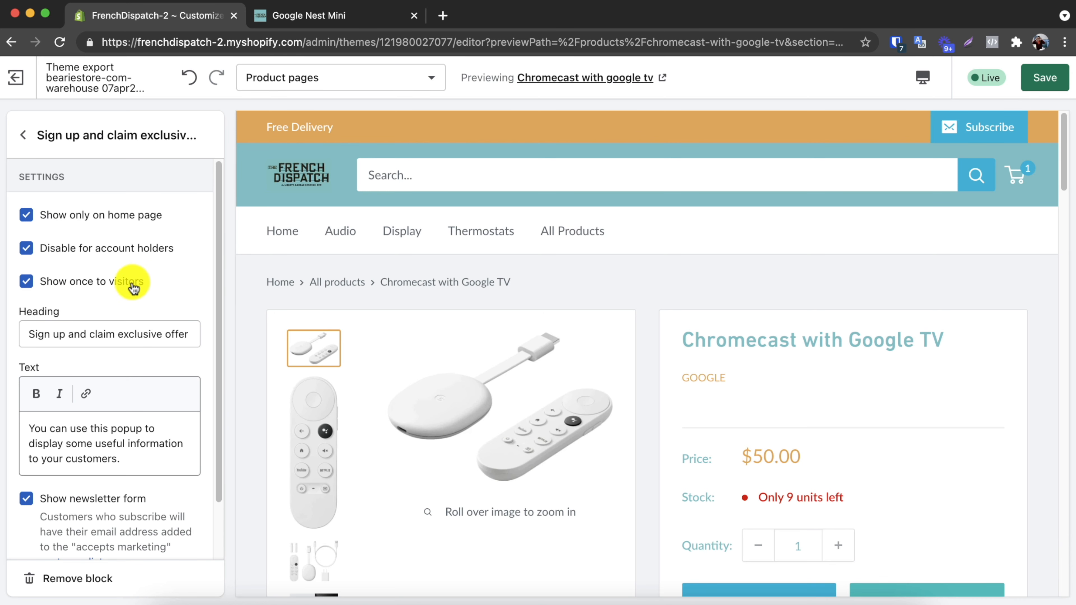
left_click(122, 225)
left_click(123, 248)
left_click(127, 274)
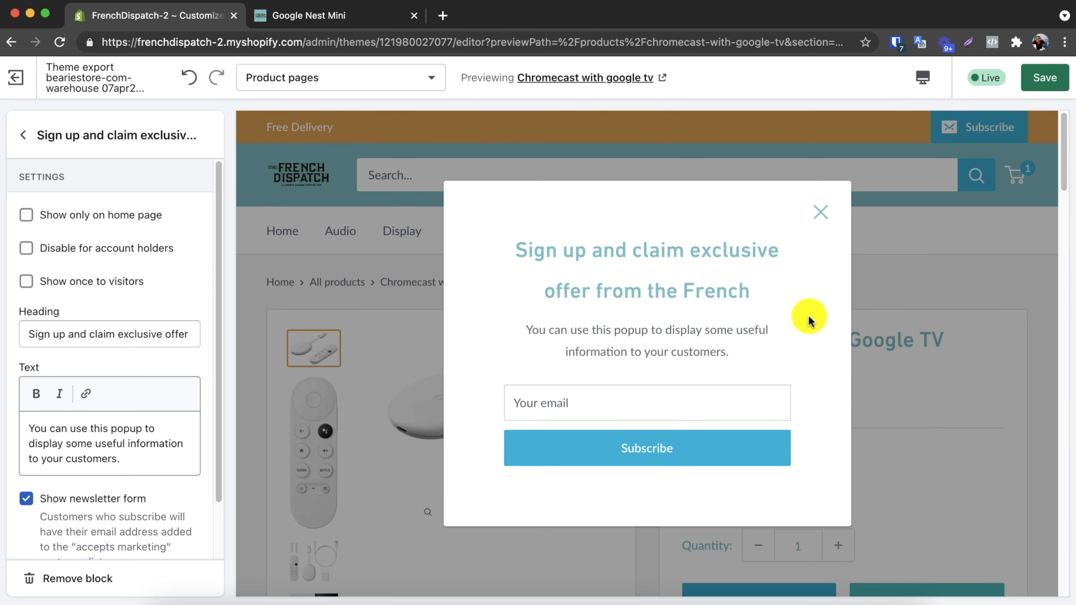
scroll(110, 405, "down", 3)
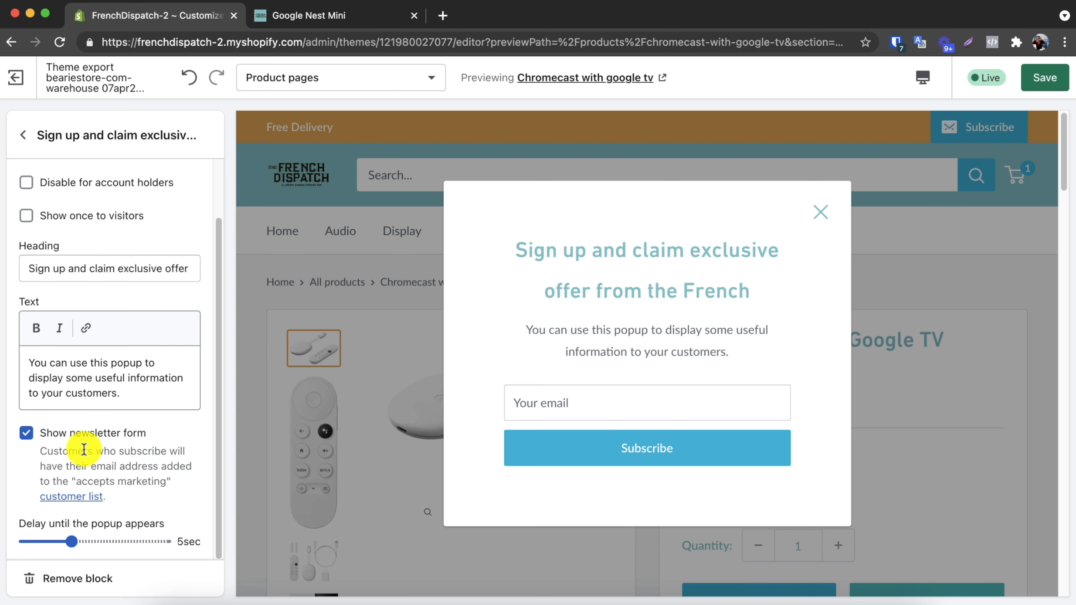
left_click(102, 444)
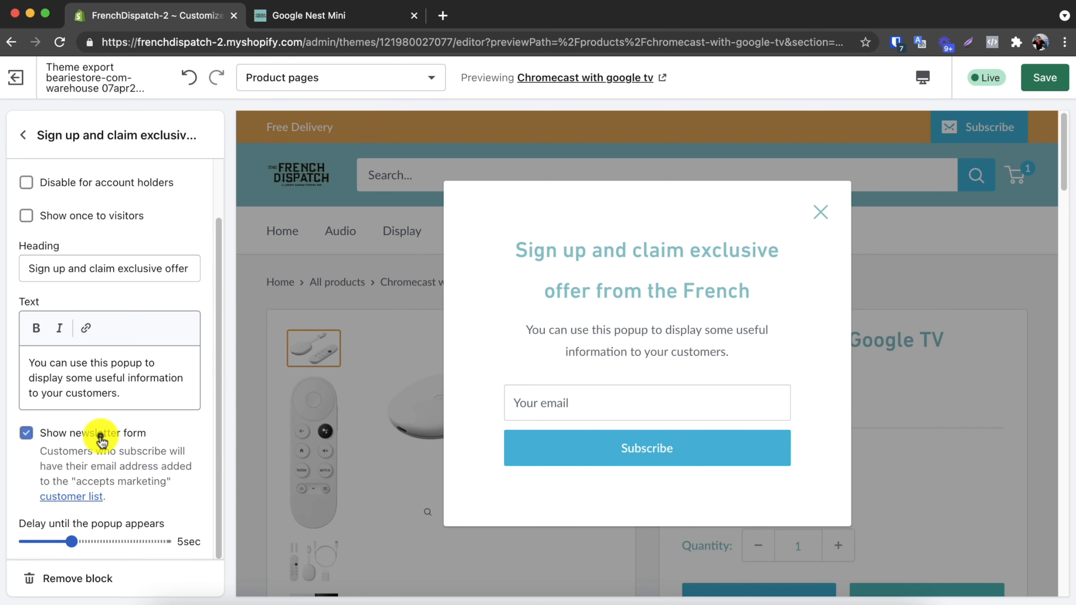
left_click_drag(139, 395, 19, 364)
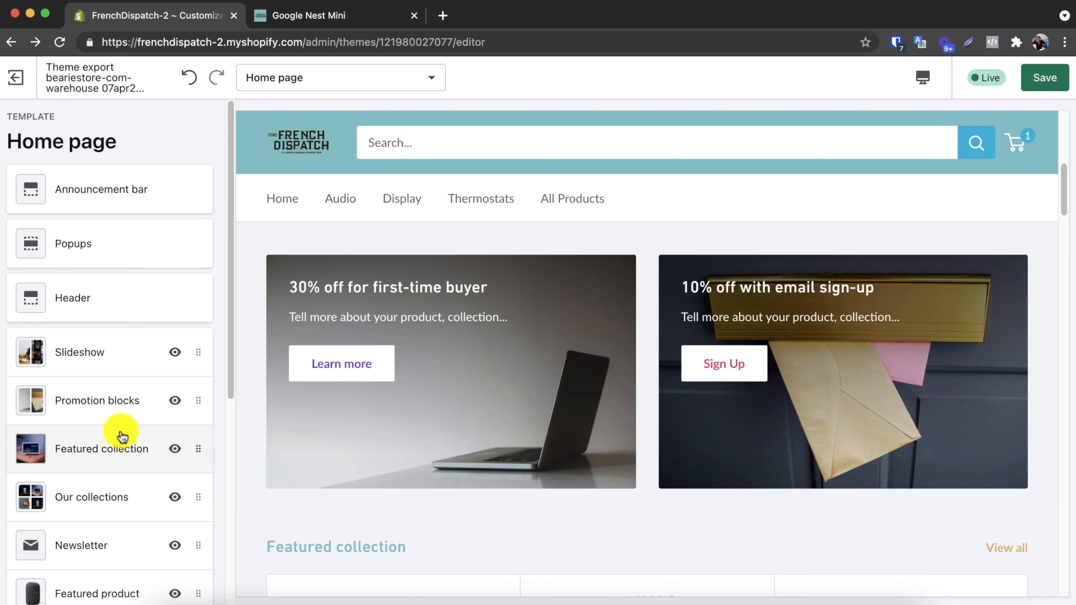
Step: Add a third item to the home page's Promotion blocks section and review its image, overlay and color settings
left_click(124, 402)
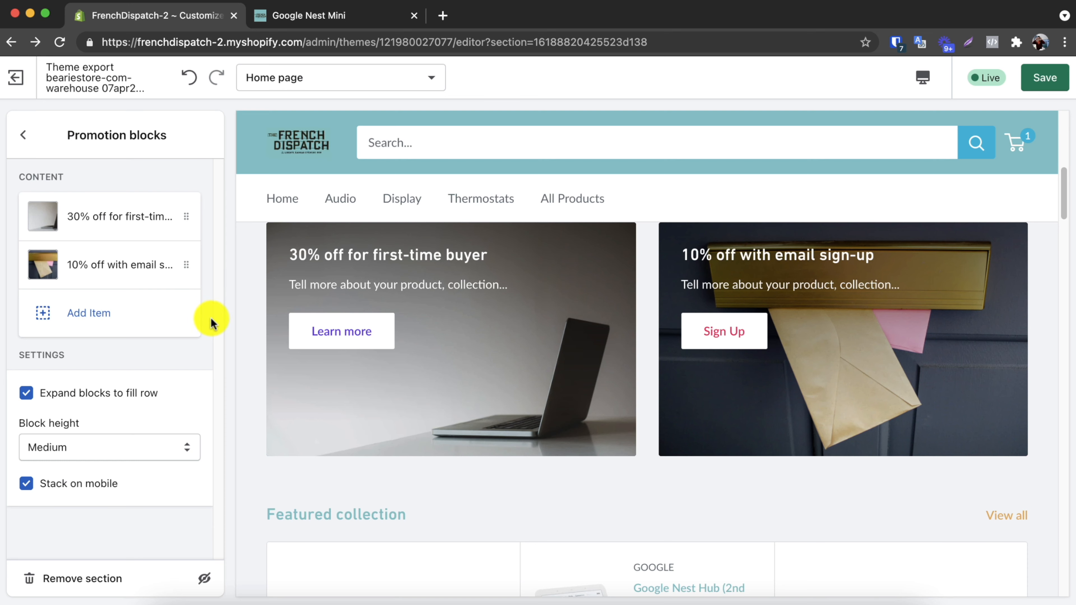
left_click(130, 317)
left_click(127, 314)
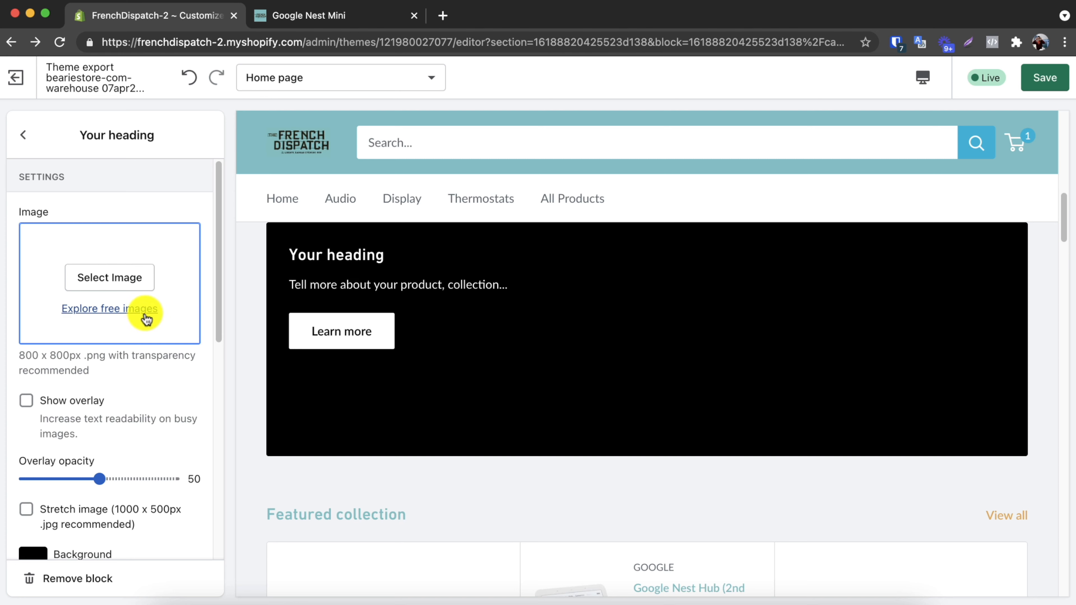
scroll(148, 320, "down", 3)
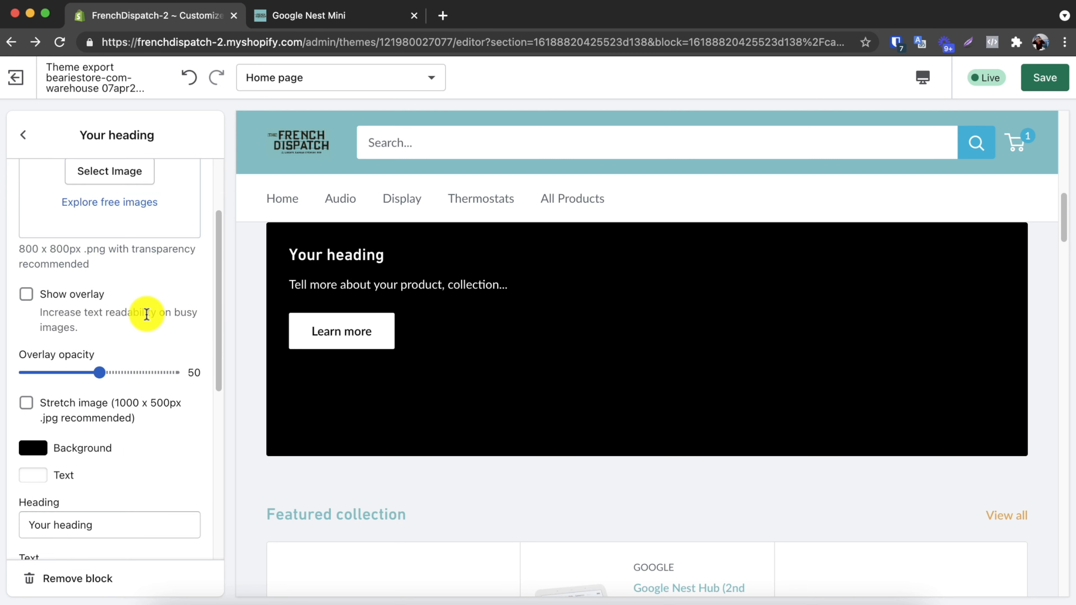
scroll(140, 314, "up", 3)
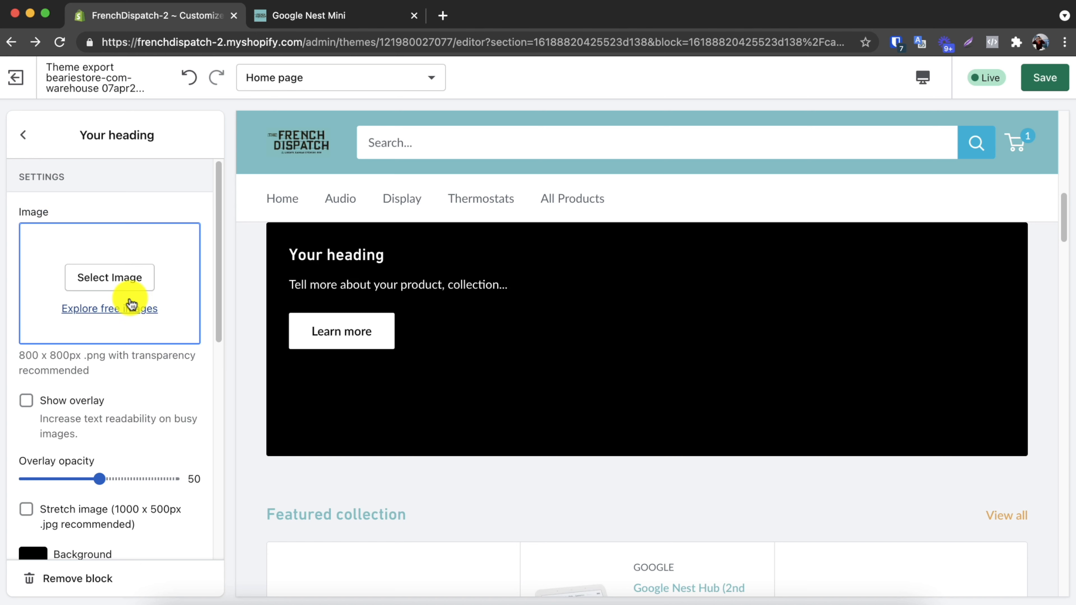
Step: Set the new promotion block's image to the library photo of a woman and child by the yellow sofa
left_click(125, 282)
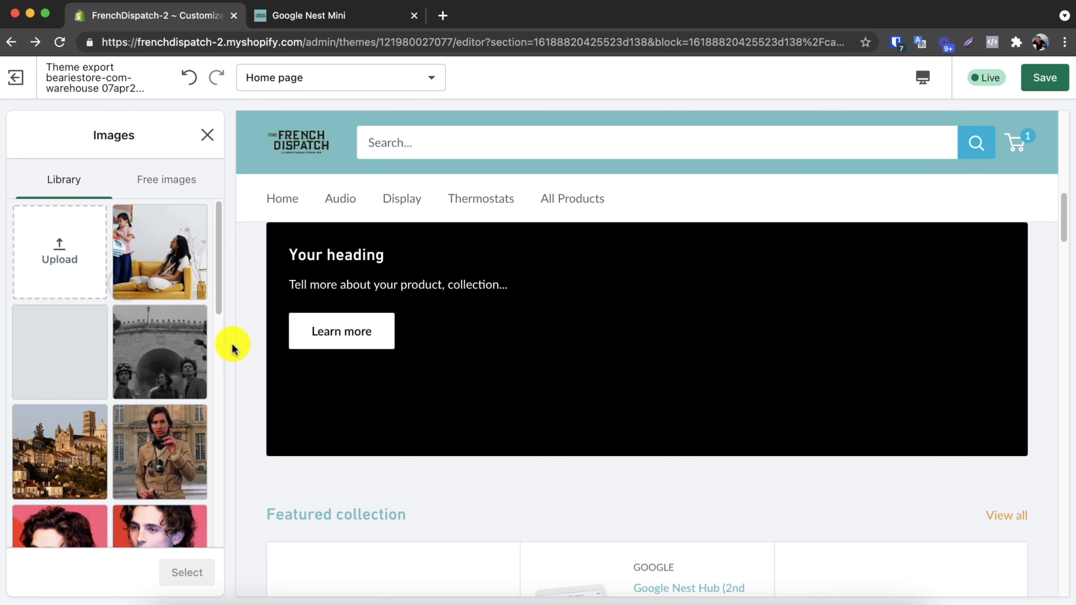
left_click(156, 259)
left_click(182, 572)
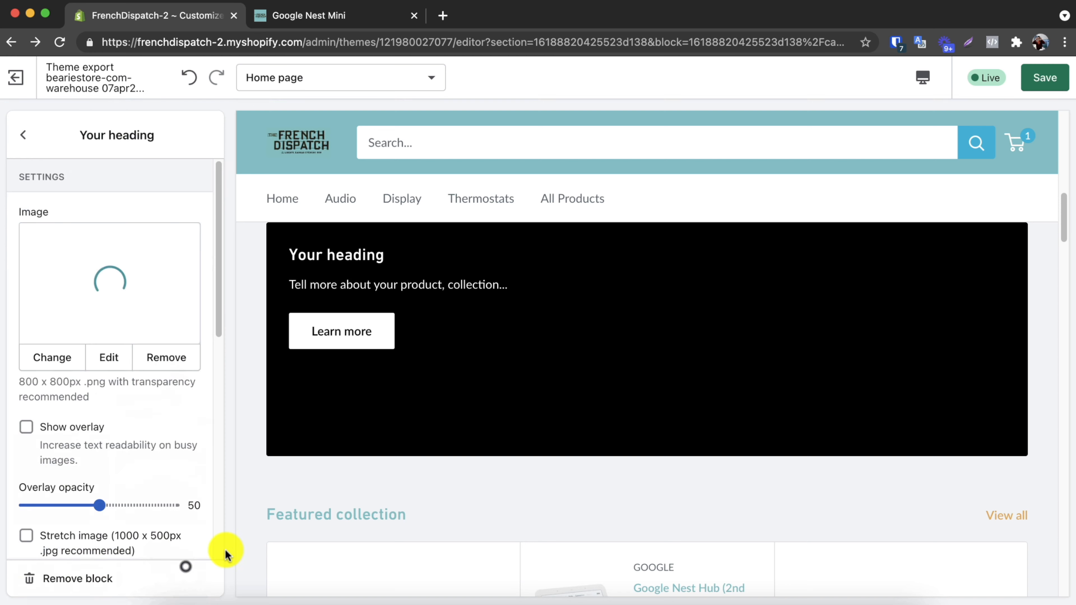
scroll(128, 407, "down", 4)
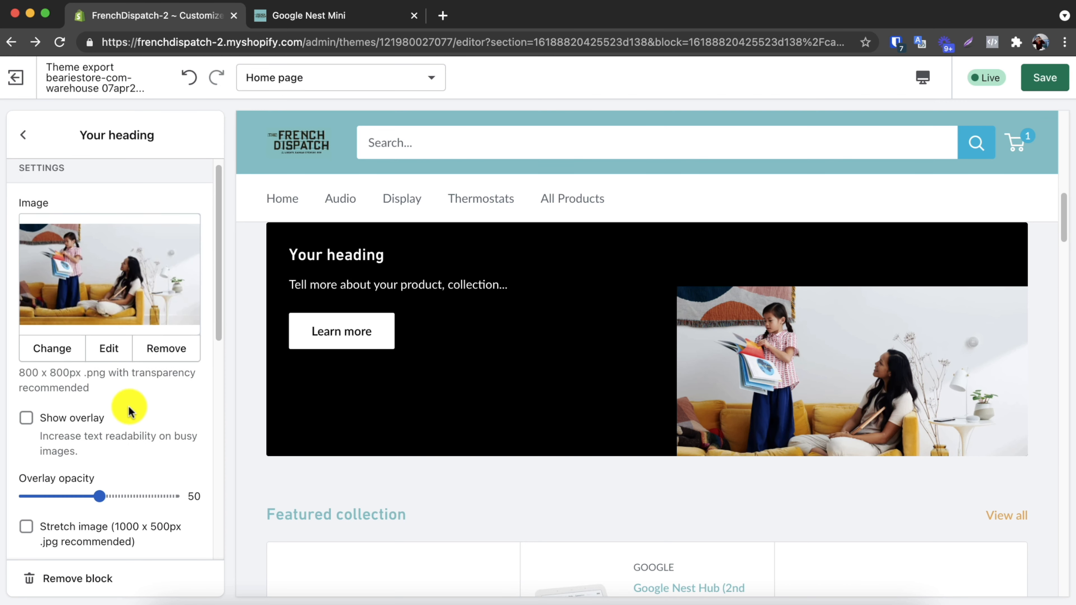
Step: Turn on Stretch image for the new promotion block
scroll(122, 416, "down", 5)
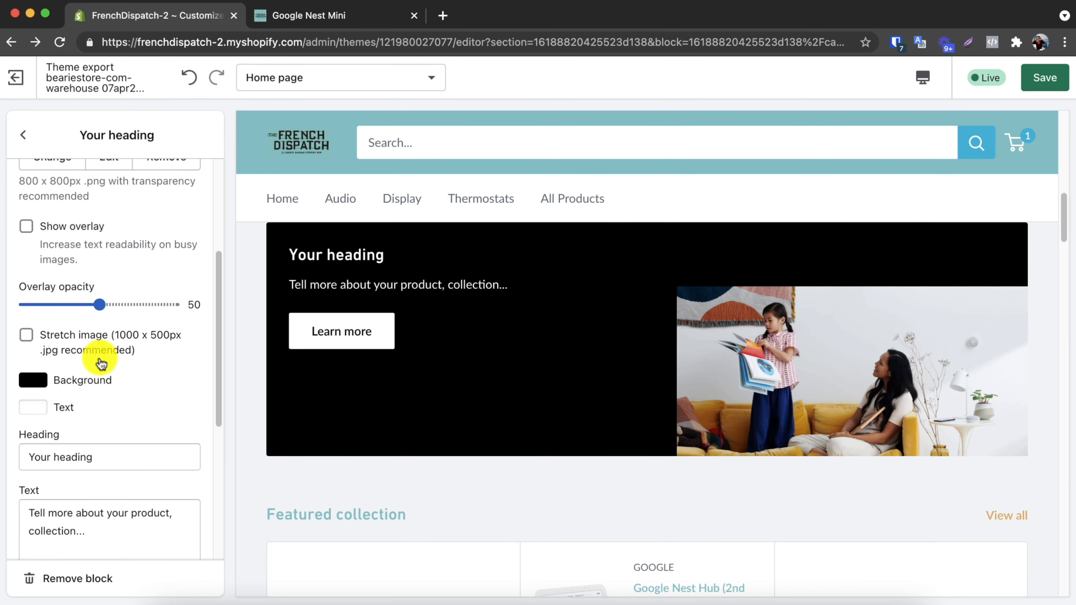
left_click(90, 338)
scroll(131, 363, "down", 10)
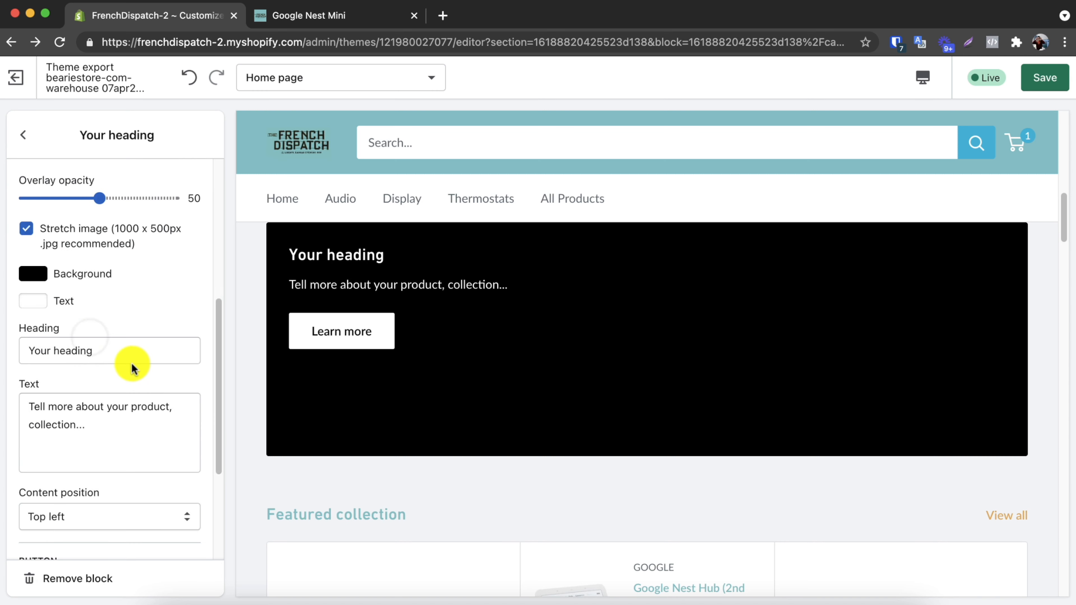
scroll(131, 362, "up", 15)
scroll(132, 362, "up", 4)
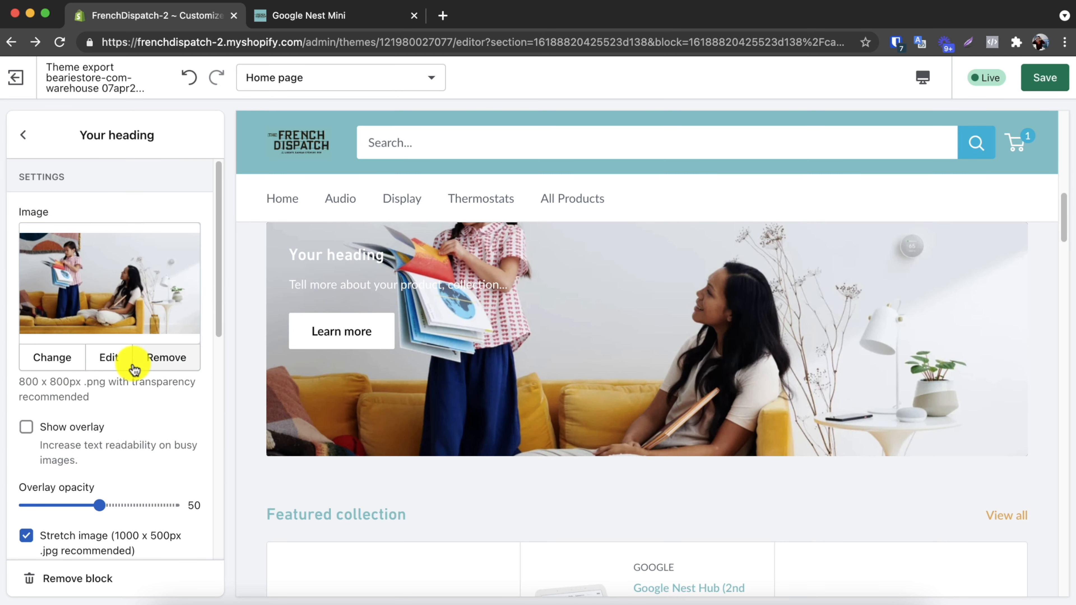
Step: Review the new promotion block's content position, button text and available link types
scroll(131, 362, "down", 20)
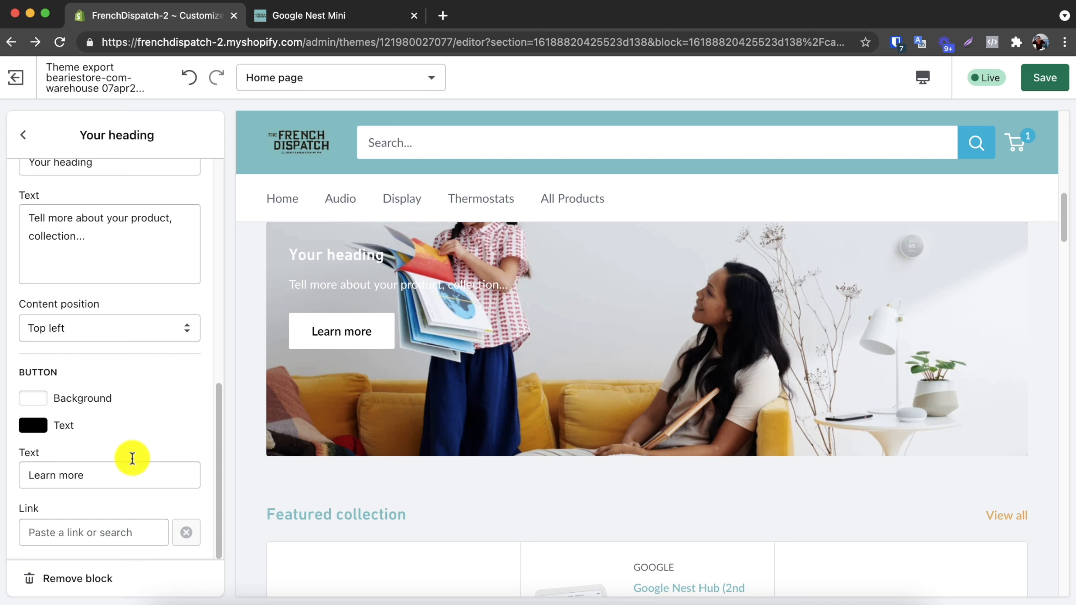
left_click(127, 527)
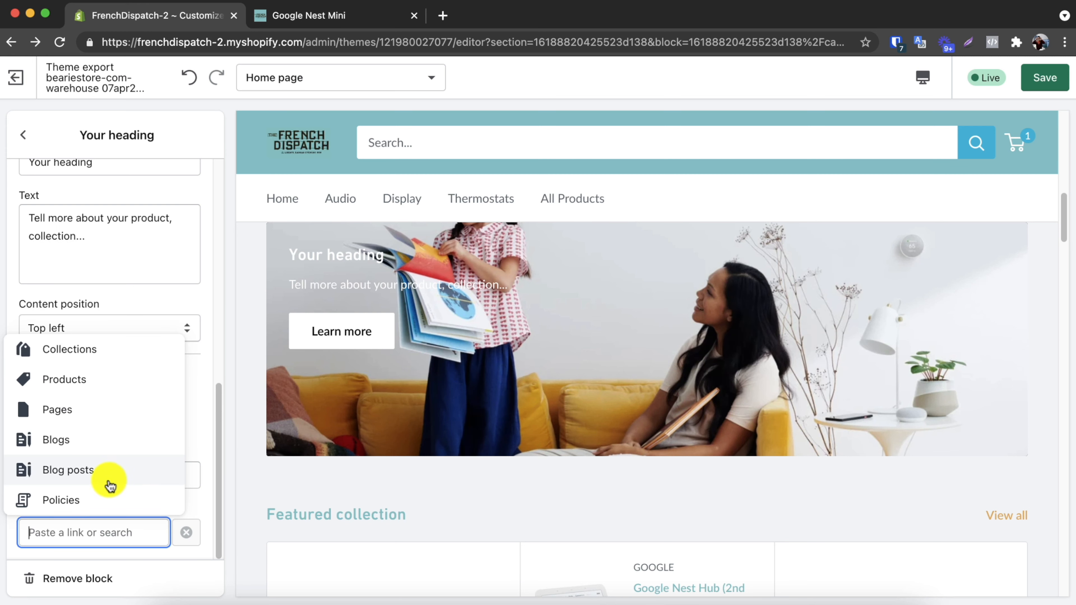
left_click(216, 373)
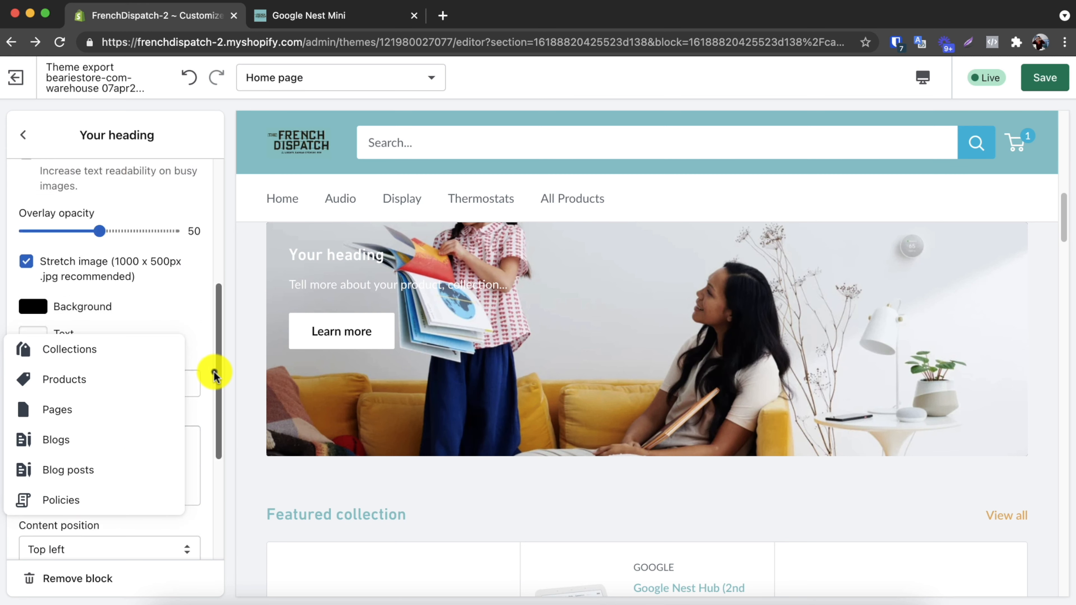
scroll(802, 433, "up", 7)
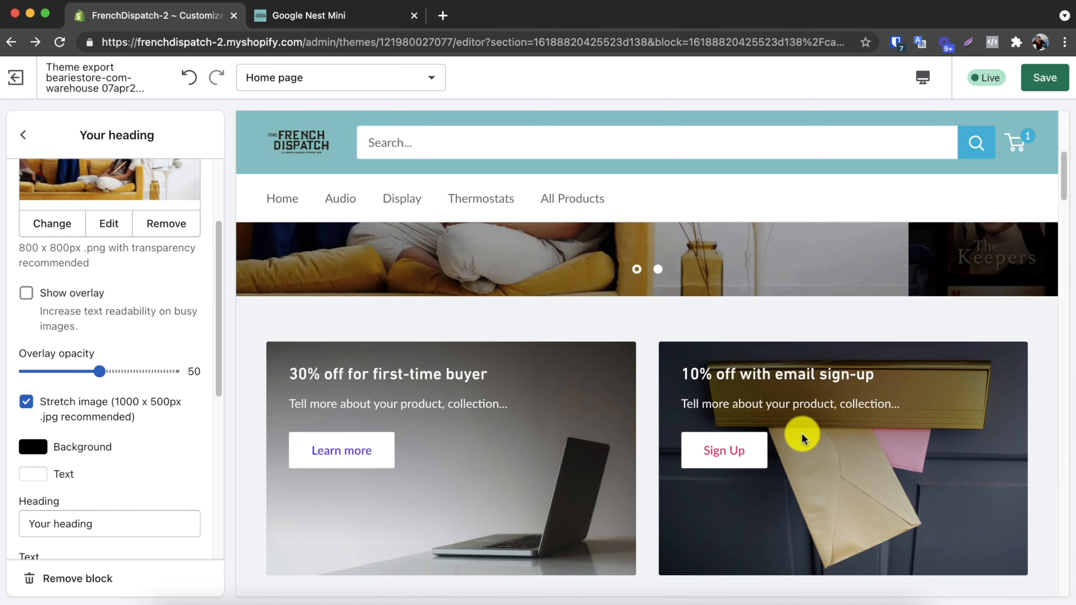
Step: Examine the layout of the three promotion blocks below the slideshow in the home page preview
scroll(802, 435, "down", 3)
scroll(802, 435, "up", 2)
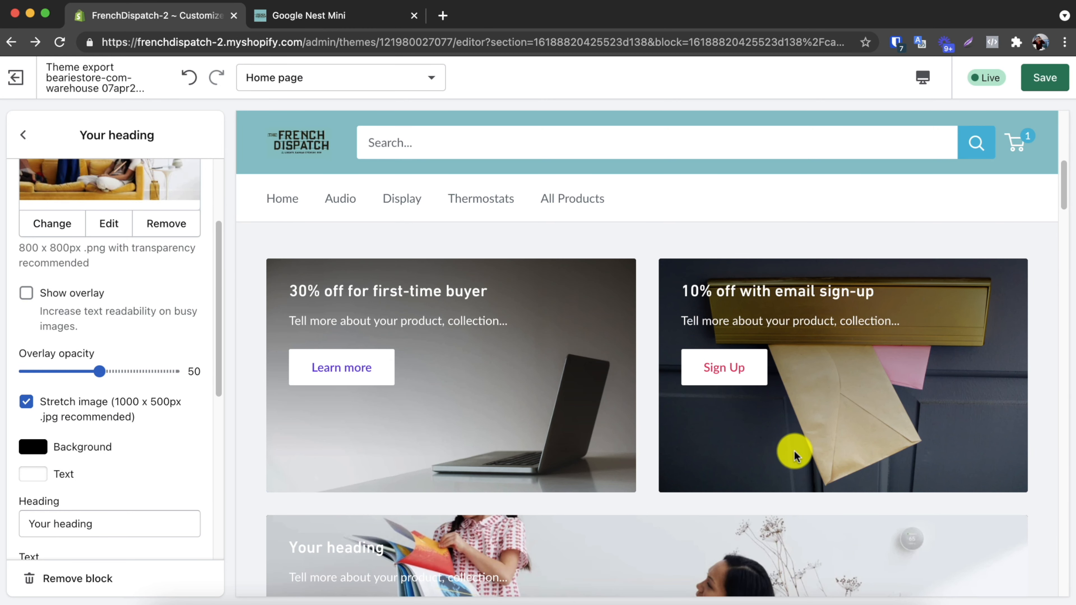
scroll(793, 445, "down", 10)
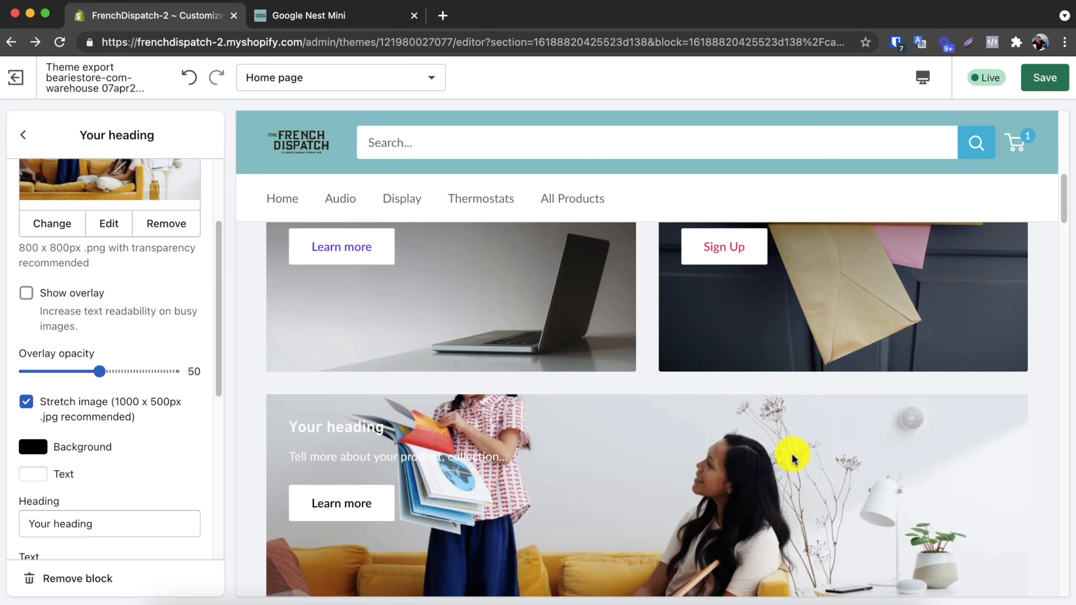
scroll(793, 455, "up", 8)
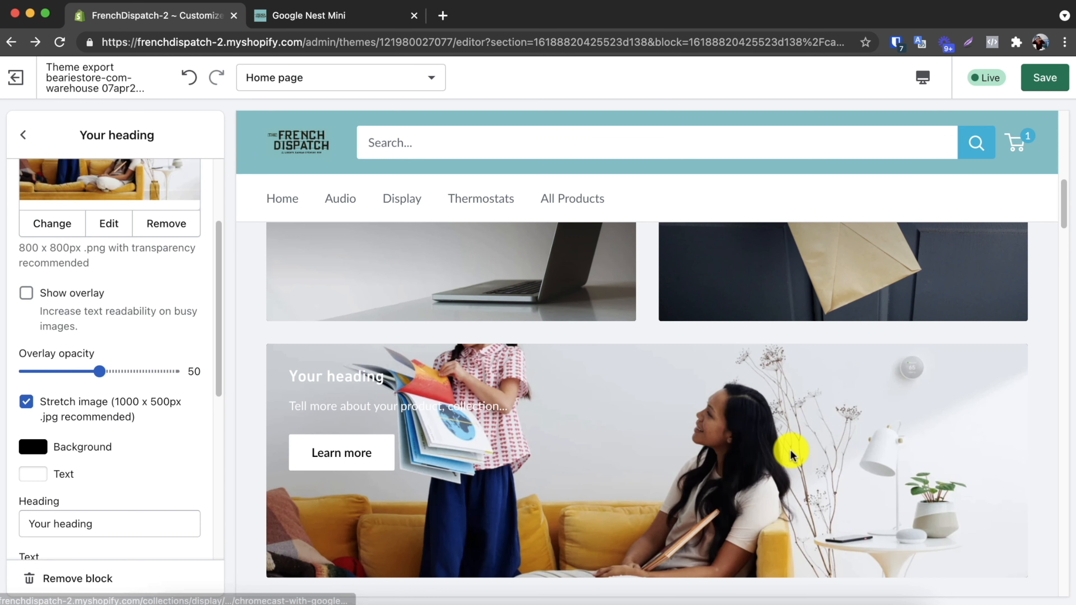
scroll(798, 458, "up", 4)
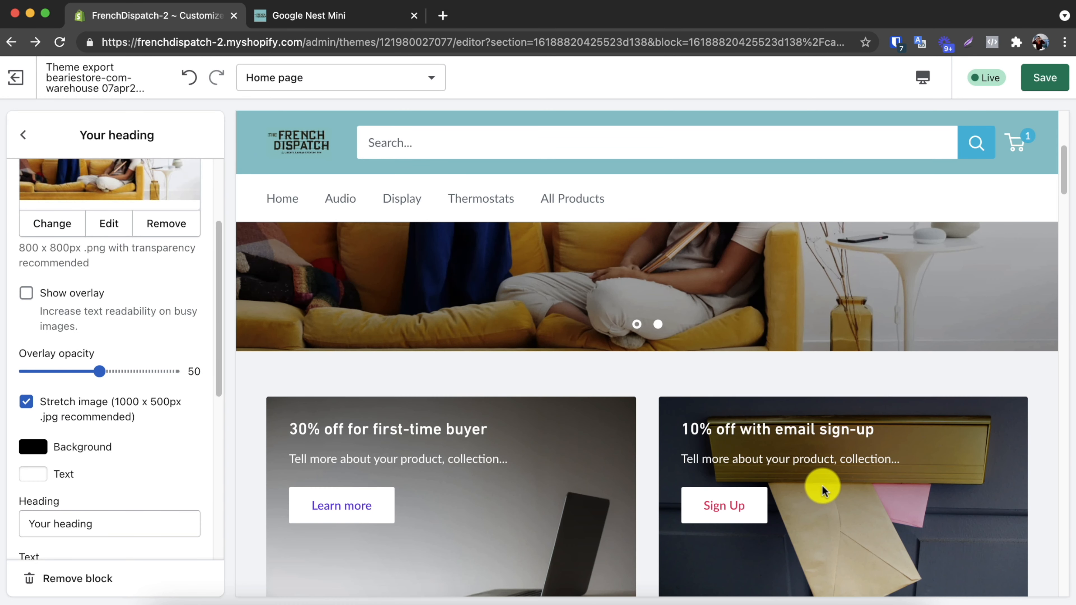
scroll(816, 481, "down", 5)
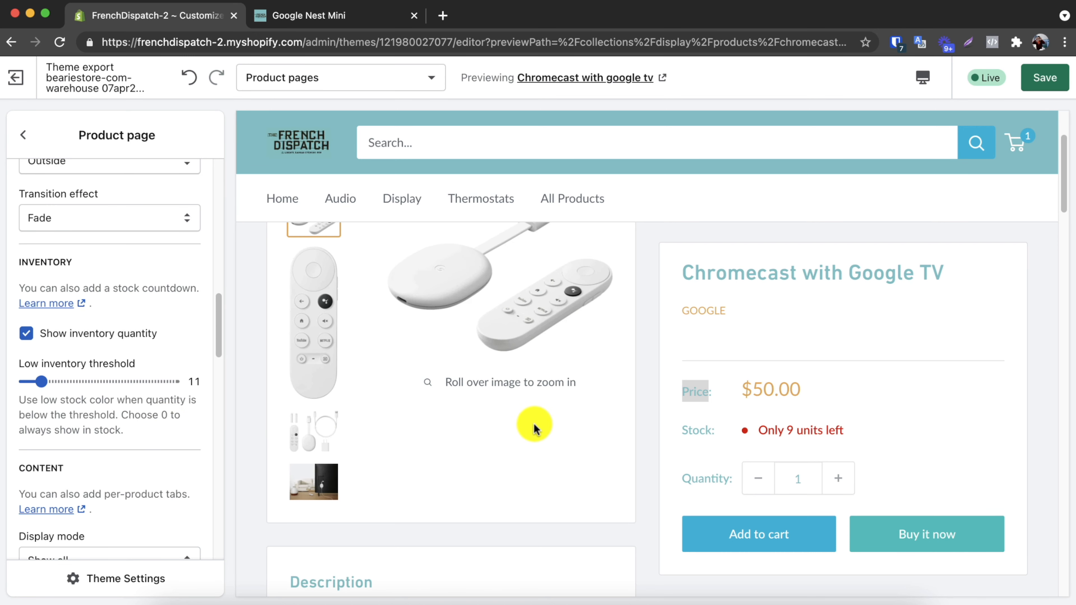
Step: Examine how the product info box behaves beside the gallery and description on the Chromecast with Google TV page
scroll(532, 419, "down", 3)
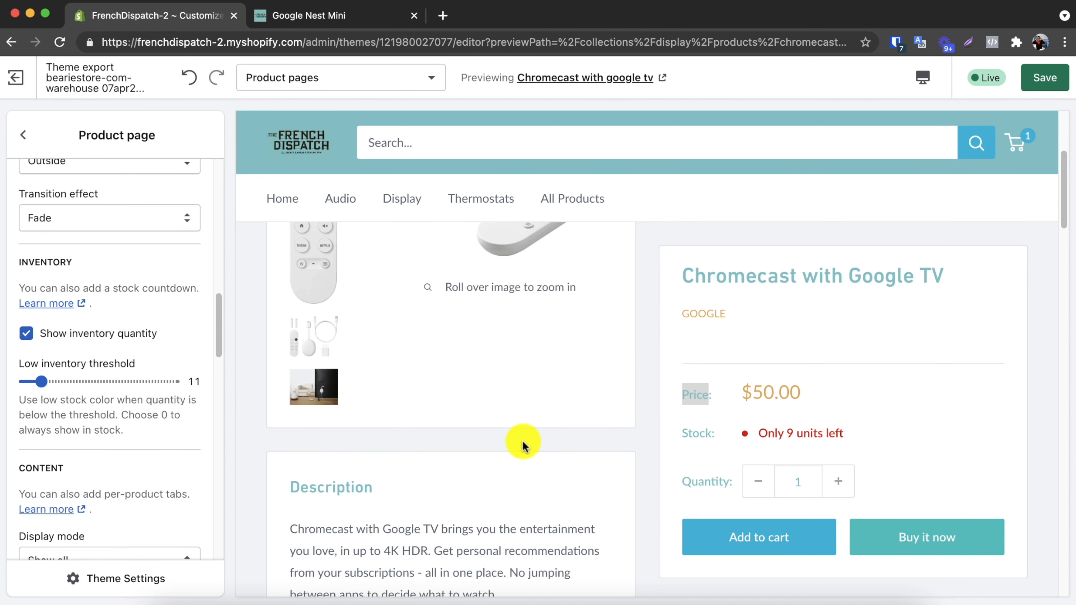
scroll(598, 466, "up", 7)
scroll(597, 466, "down", 5)
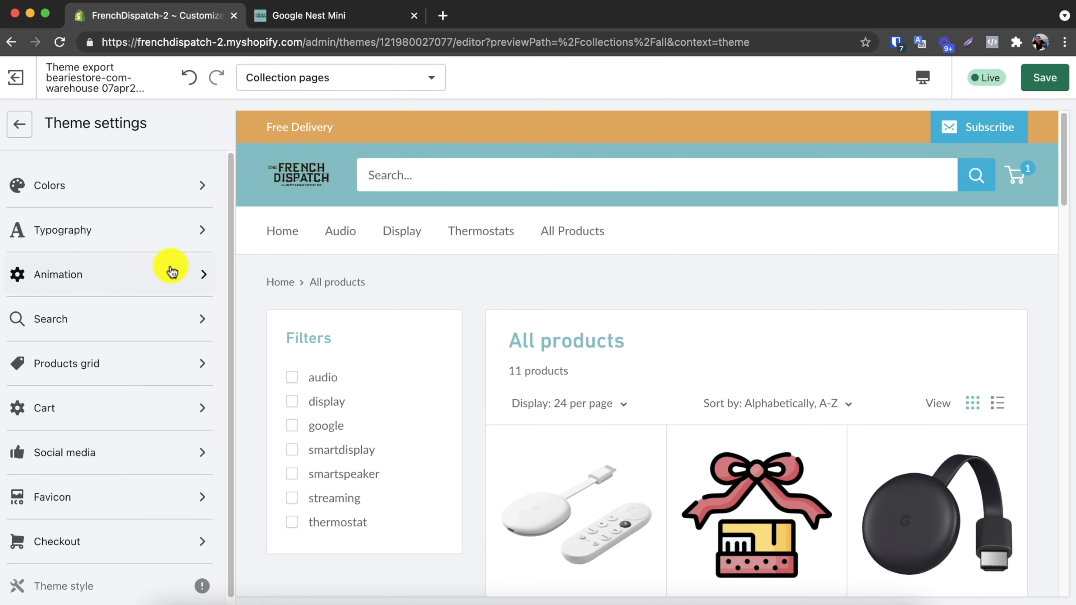
Step: Look through the theme settings categories and review the Products grid options
scroll(173, 280, "down", 1)
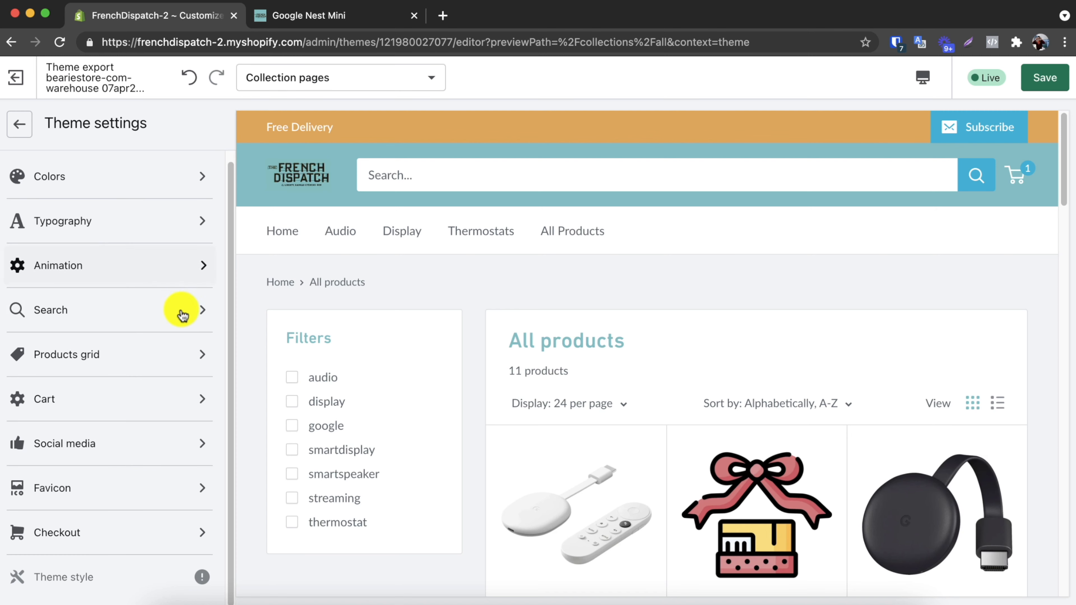
scroll(180, 315, "up", 1)
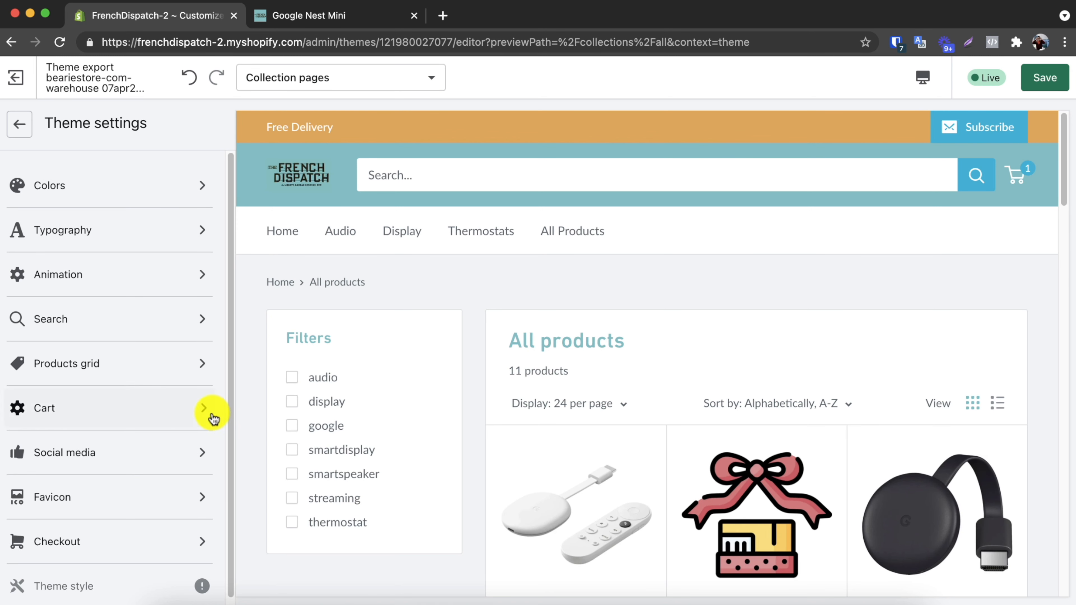
left_click(141, 364)
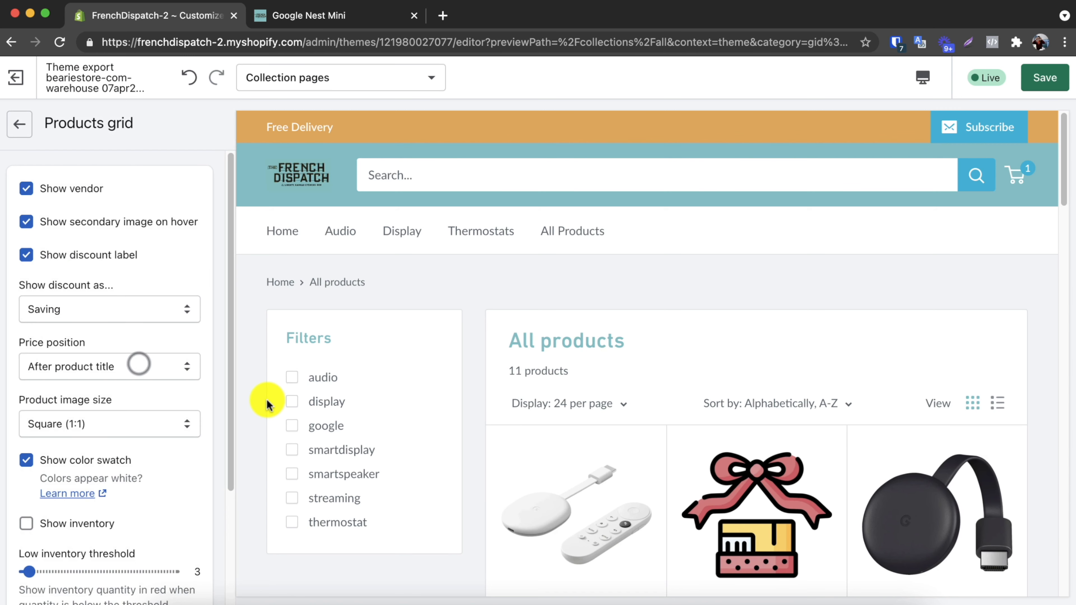
scroll(187, 391, "down", 2)
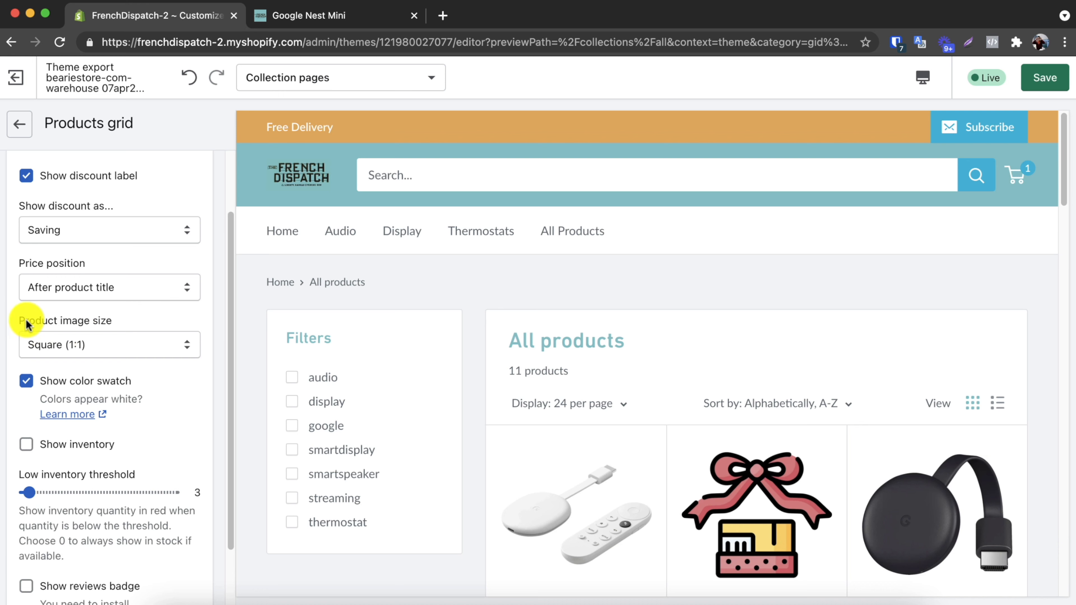
Step: Try the Short (4:3) product image size for the products grid and check it in the collection preview
left_click(72, 347)
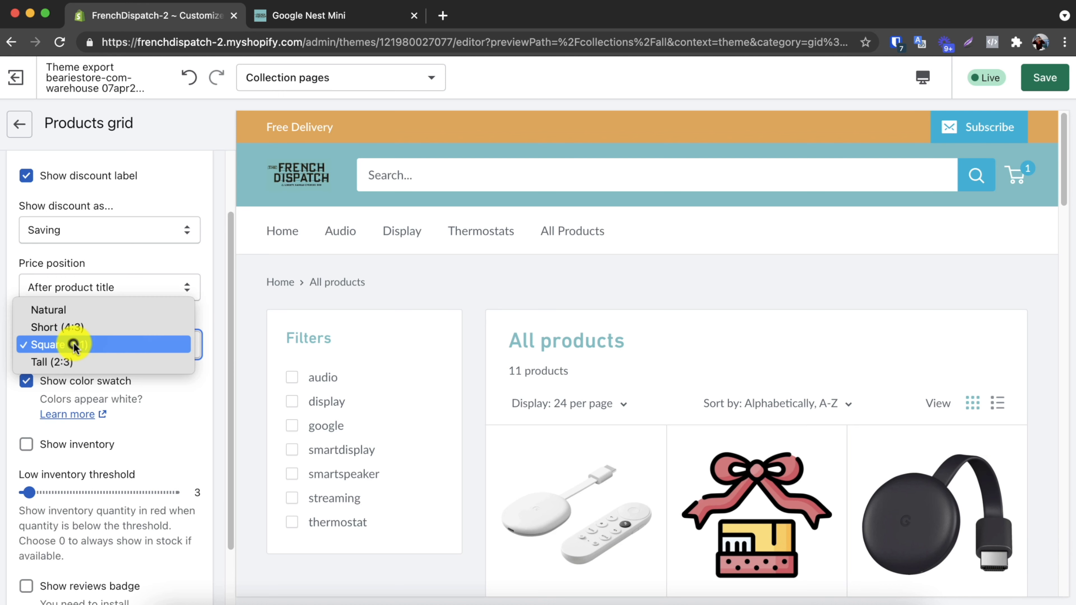
left_click(103, 329)
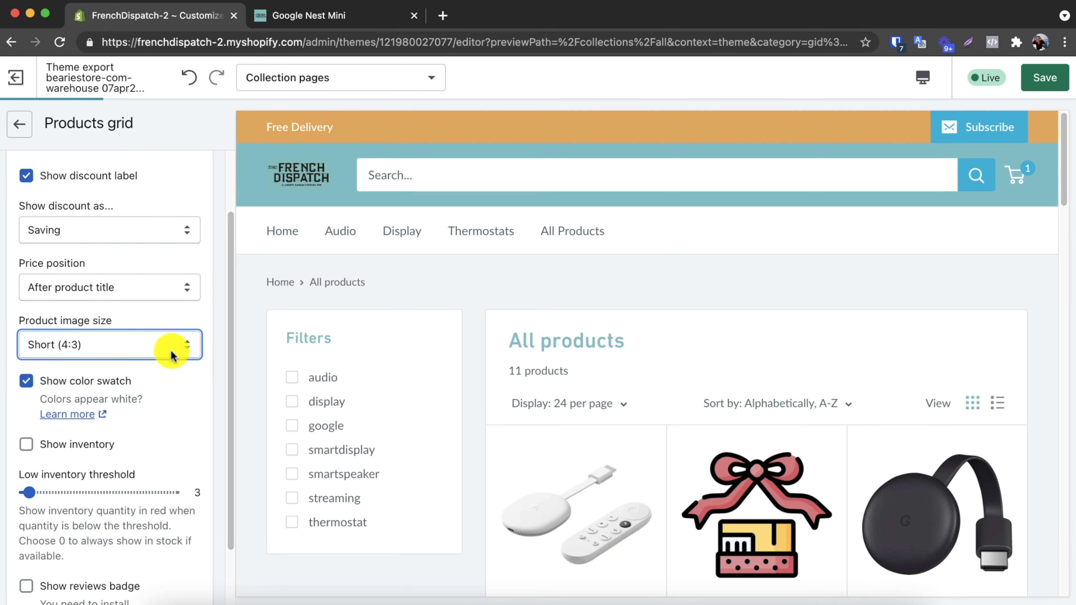
scroll(677, 409, "down", 5)
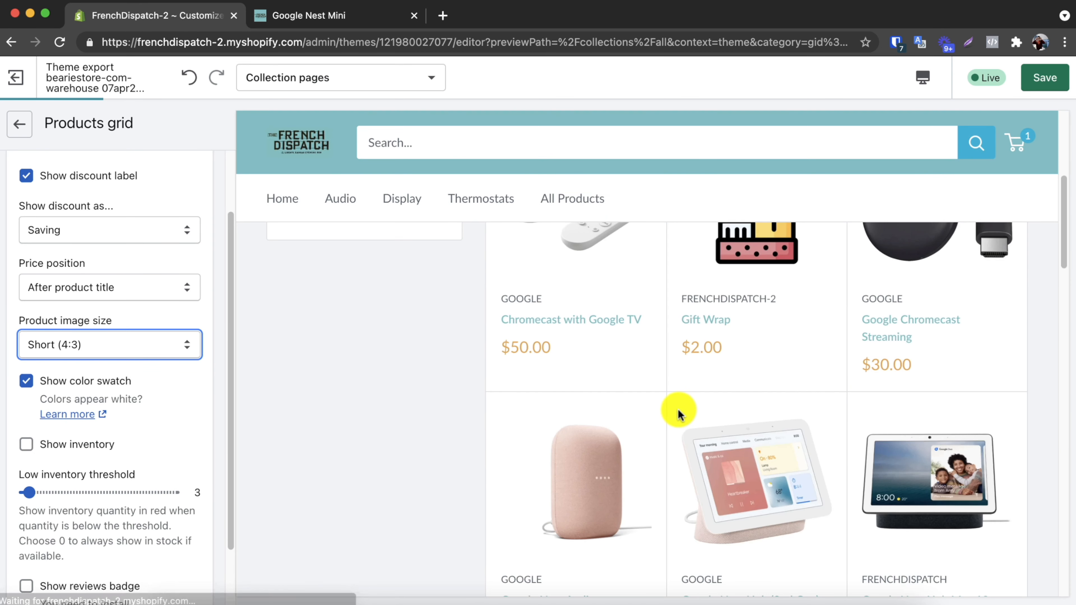
scroll(681, 409, "down", 8)
scroll(681, 409, "up", 6)
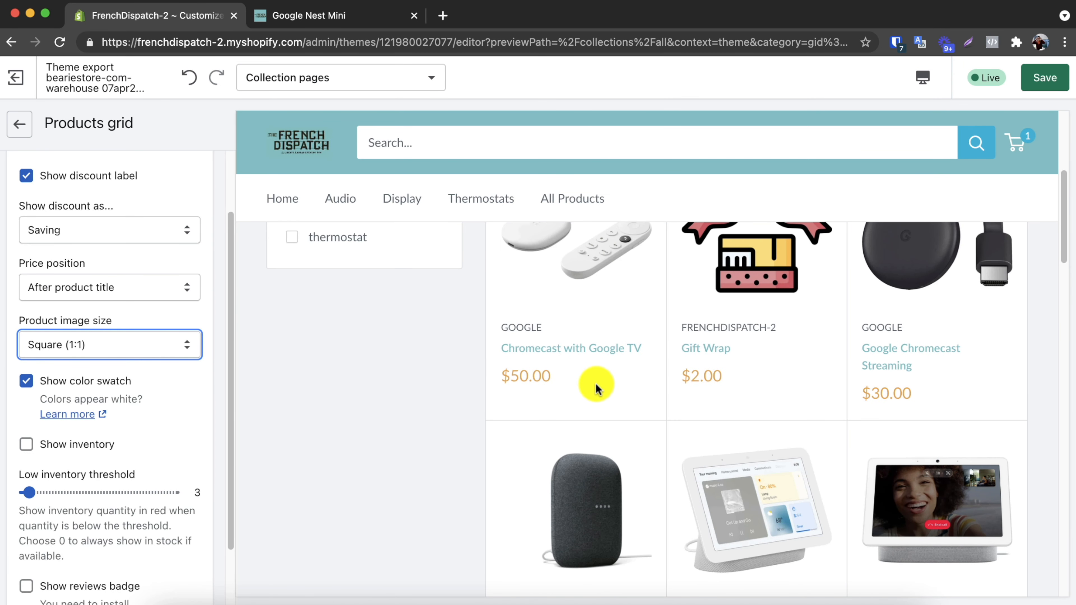
Step: Examine the All products grid's square images, color swatches and prices in the collection preview
scroll(595, 384, "down", 6)
scroll(595, 382, "up", 5)
scroll(606, 380, "down", 5)
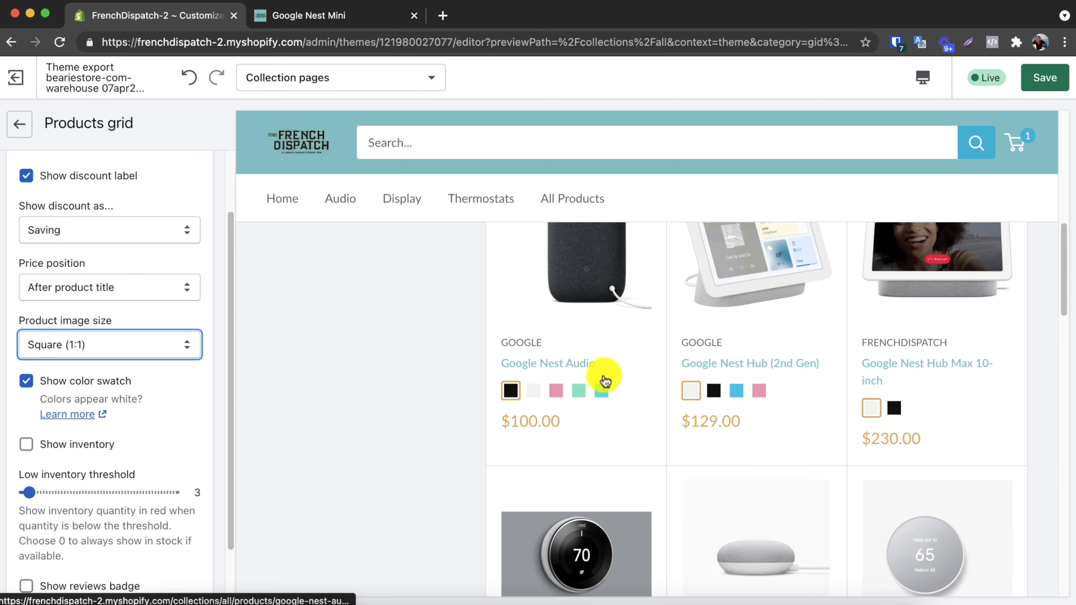
scroll(619, 377, "down", 4)
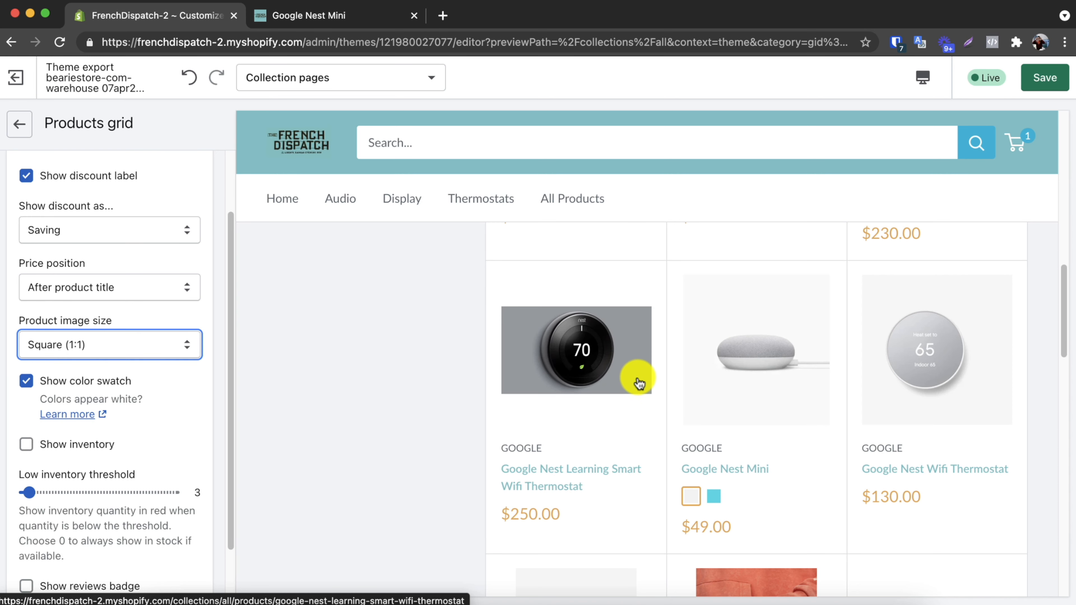
scroll(578, 371, "up", 6)
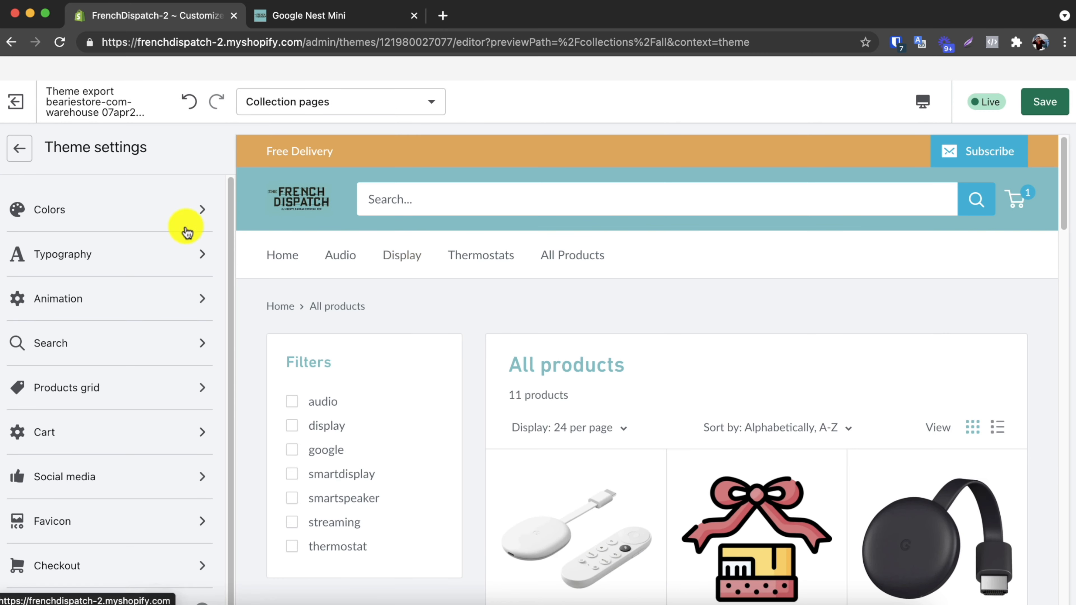
Step: Leave the theme settings, open the Announcement bar section and close the newsletter form in the Google Nest Hub preview
left_click(21, 153)
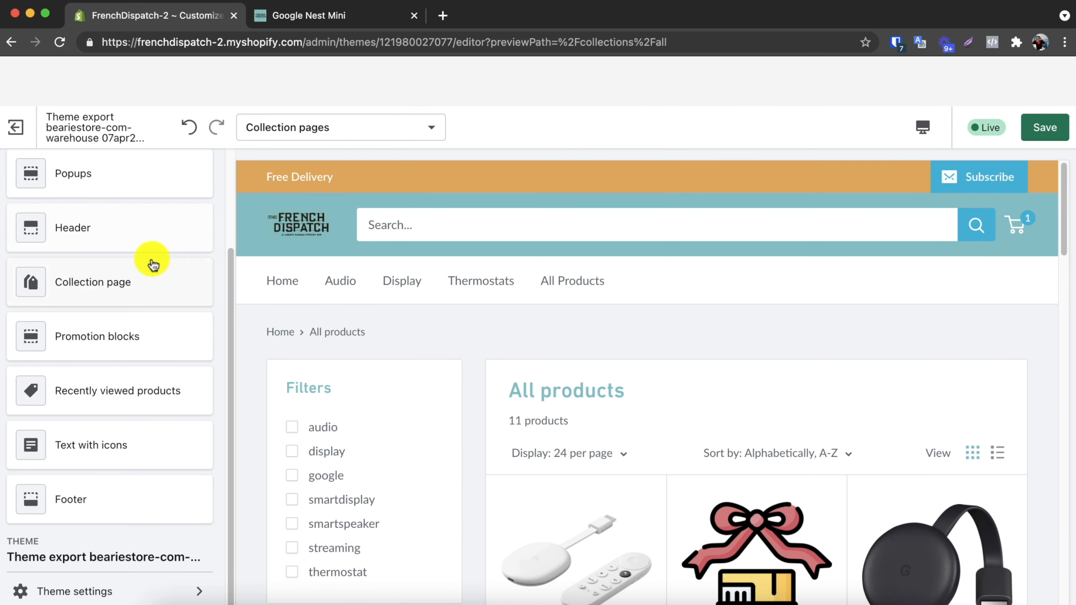
scroll(151, 260, "up", 3)
left_click(153, 259)
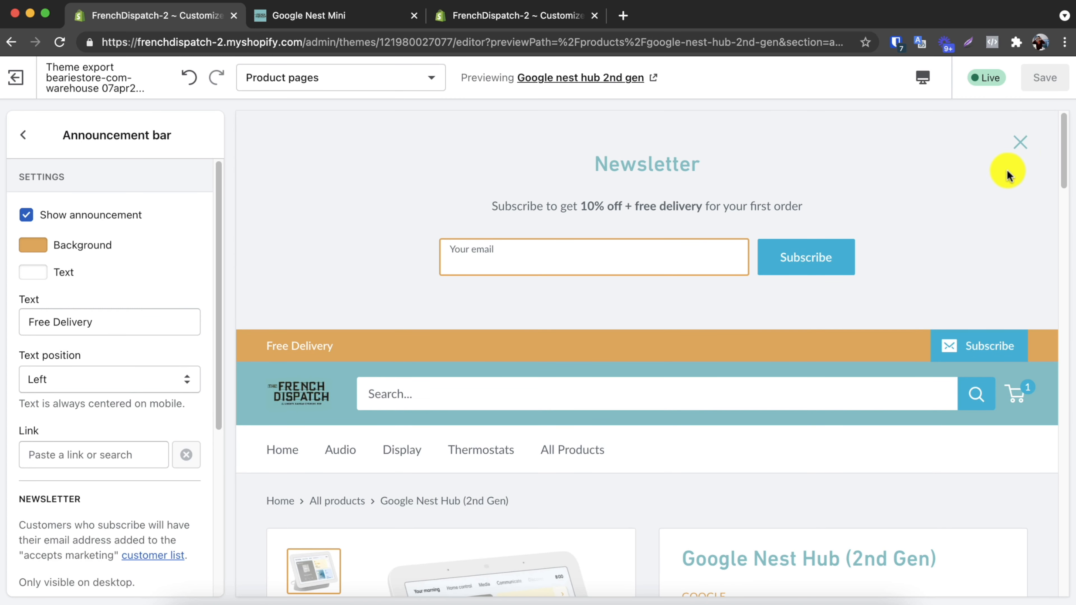
left_click(1019, 149)
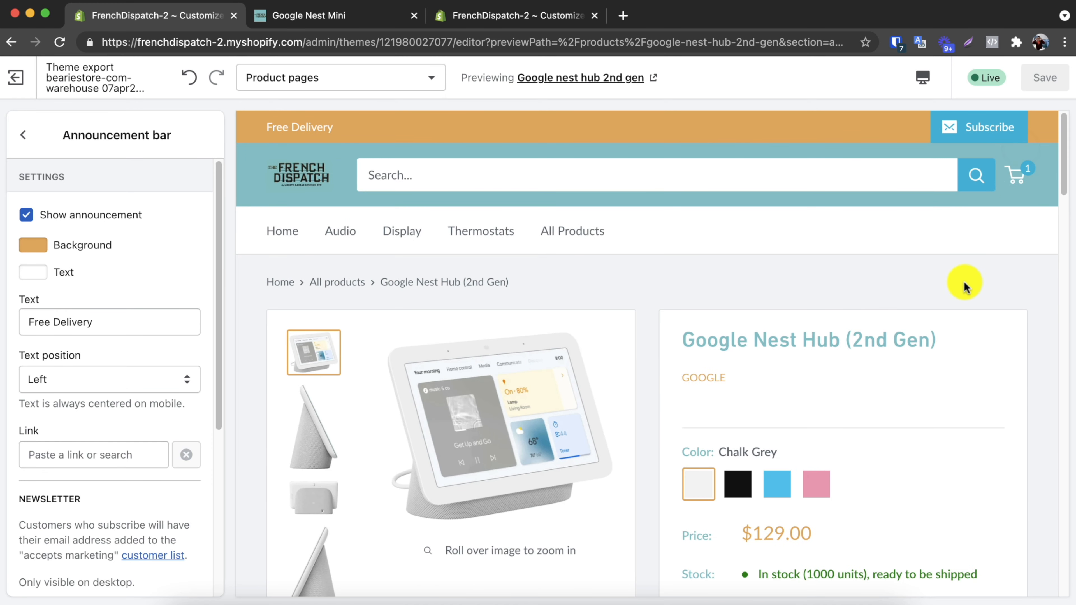
Step: Try the Chalk Grey, black, Mist Blue and Sand Pink color swatches on the Google Nest Hub (2nd Gen) product page preview
scroll(970, 281, "down", 2)
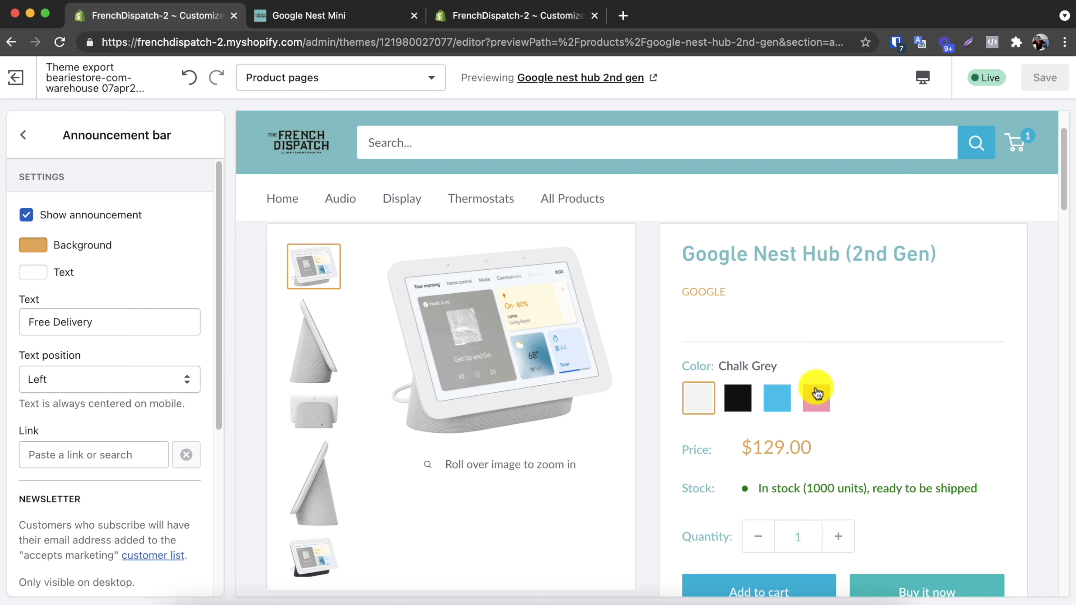
left_click(738, 398)
left_click(698, 401)
left_click(737, 396)
left_click(775, 399)
left_click(817, 399)
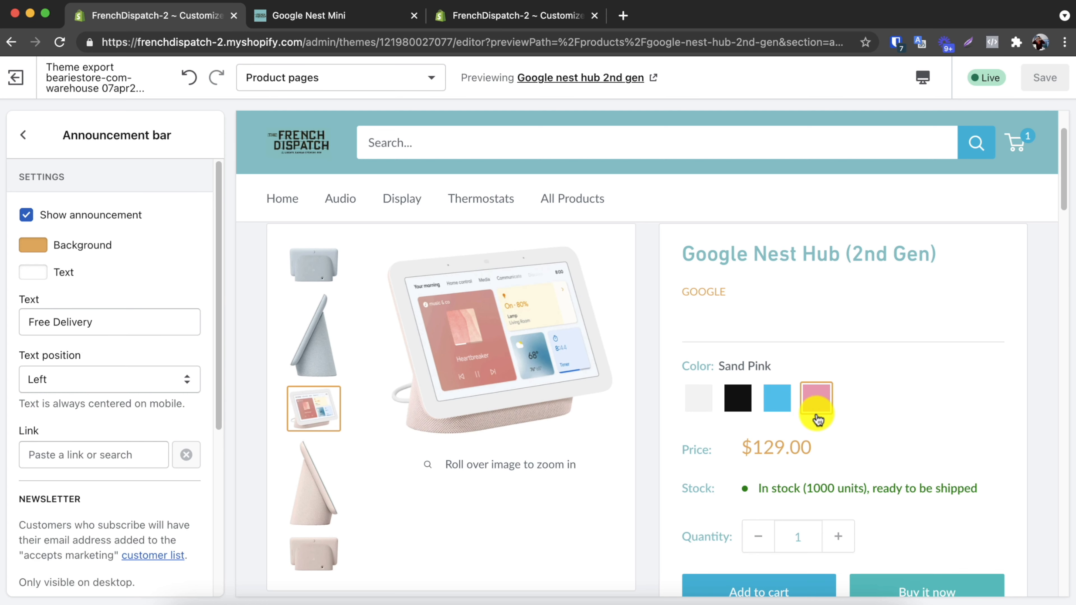
scroll(816, 406, "down", 2)
left_click(775, 340)
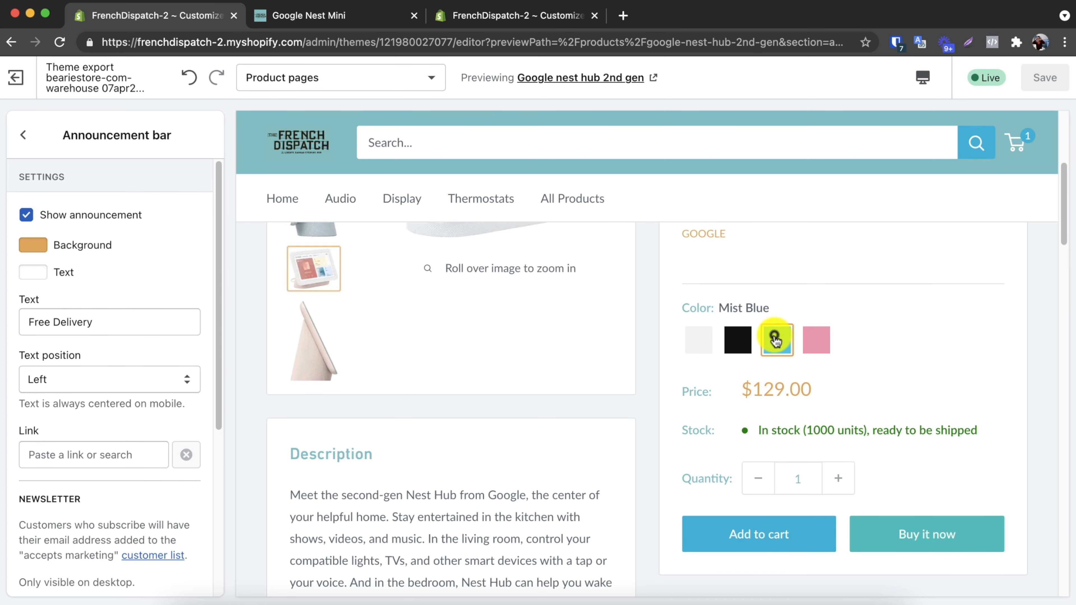
left_click(737, 339)
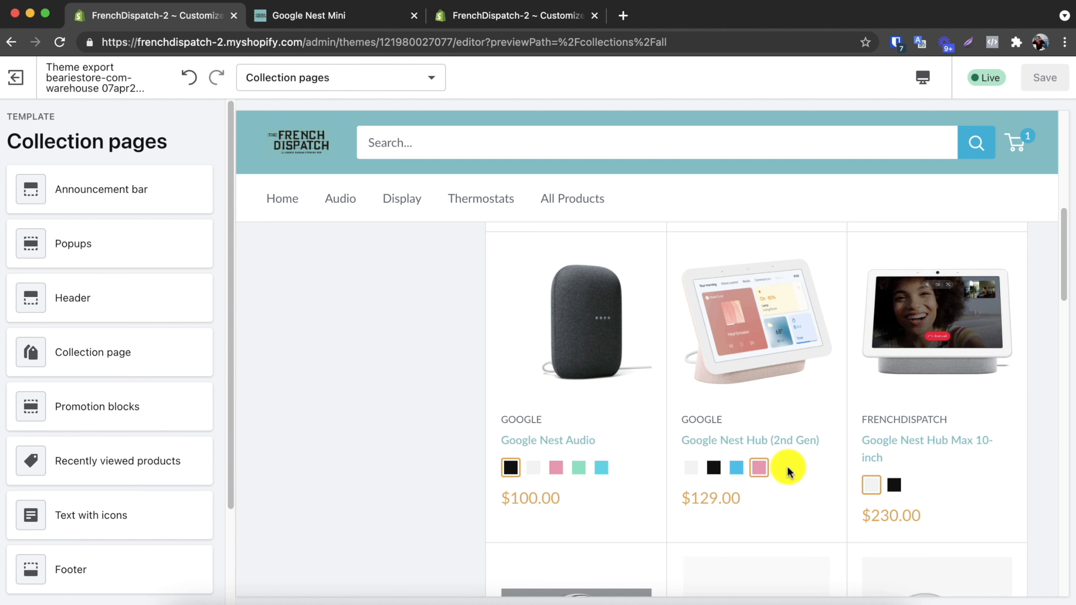
Step: Try the color swatches of Google Nest Hub (2nd Gen) and Google Nest Audio in the collection grid, and look through the grid
left_click(736, 468)
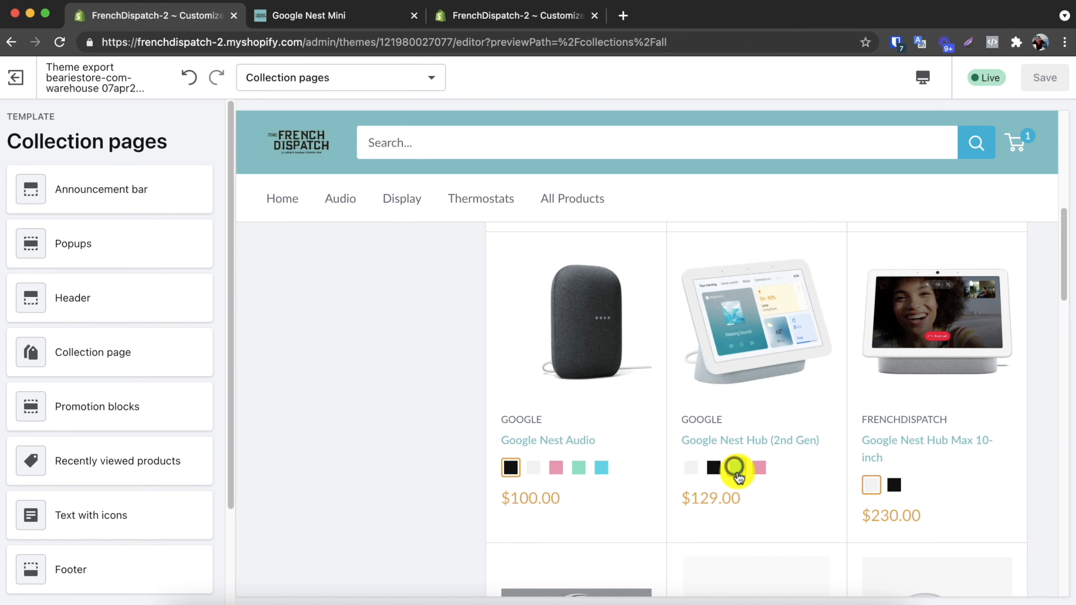
left_click(600, 468)
left_click(578, 467)
scroll(636, 471, "down", 10)
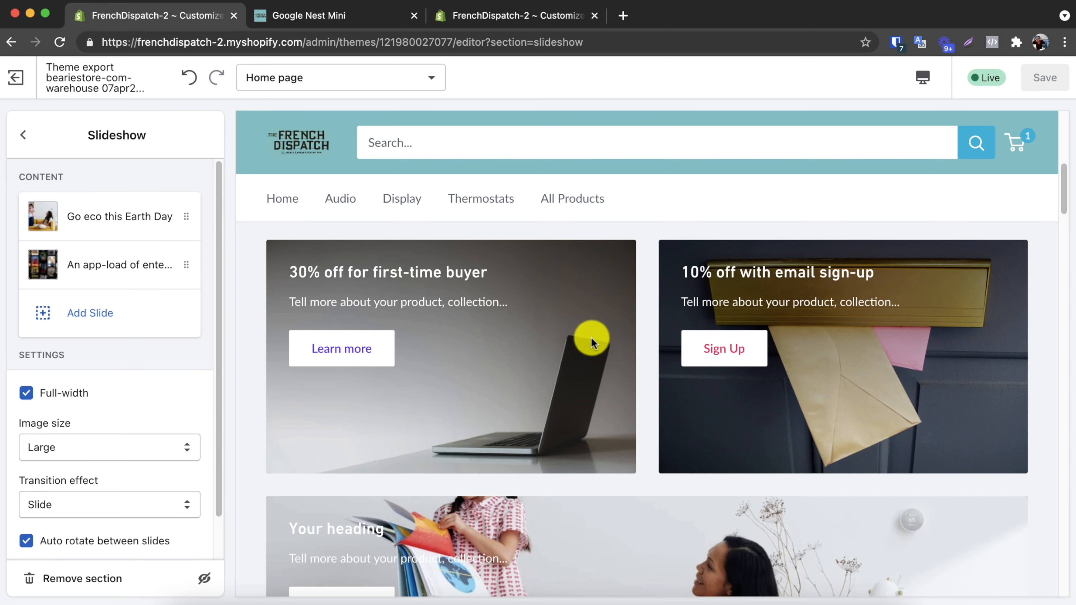
Step: Review the home page preview and the Go eco this Earth Day slide's image, mobile image, overlay, heading, content position and button settings
scroll(711, 437, "down", 5)
scroll(709, 433, "up", 5)
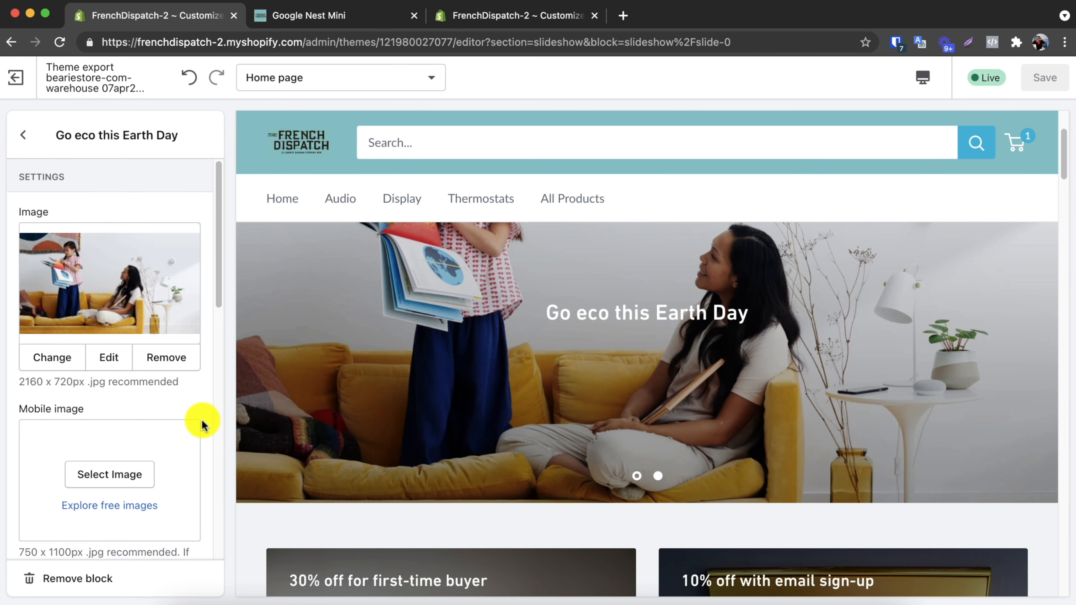
scroll(66, 339, "down", 5)
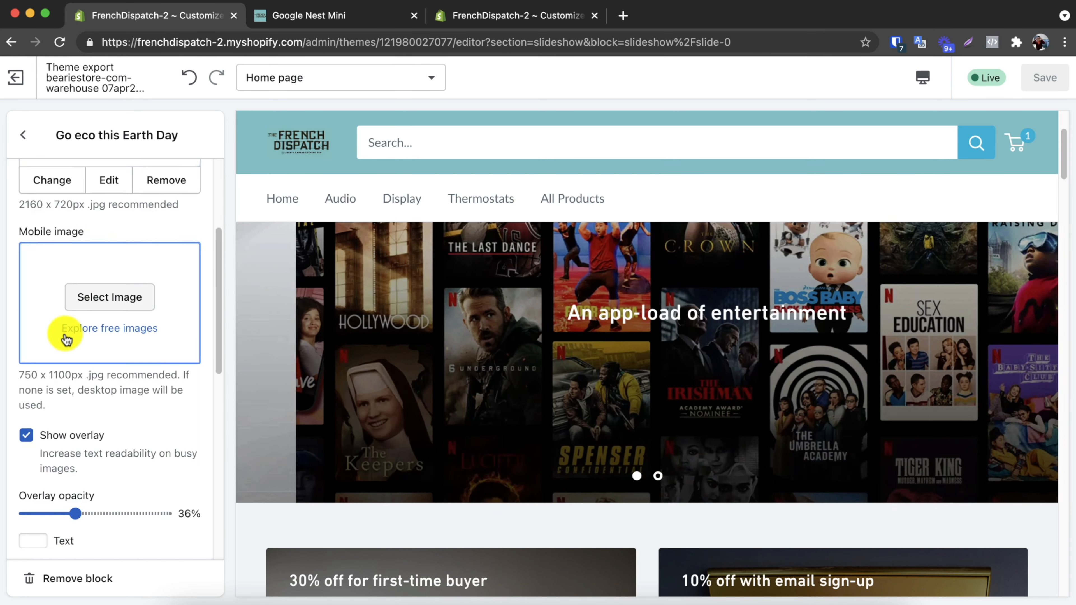
scroll(70, 297, "up", 1)
scroll(70, 284, "down", 5)
scroll(77, 289, "up", 2)
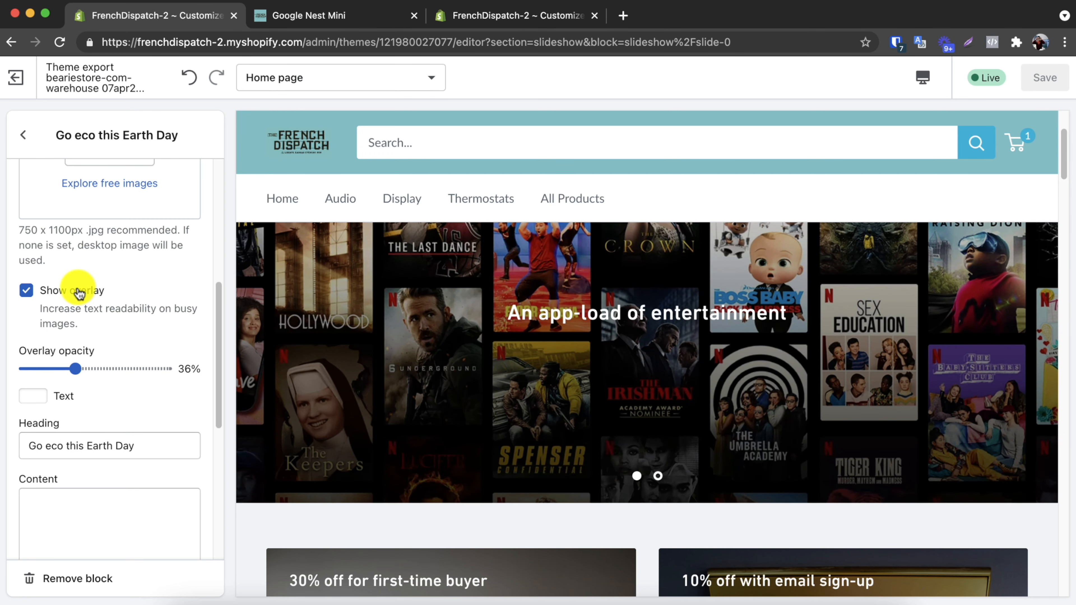
scroll(91, 356, "down", 2)
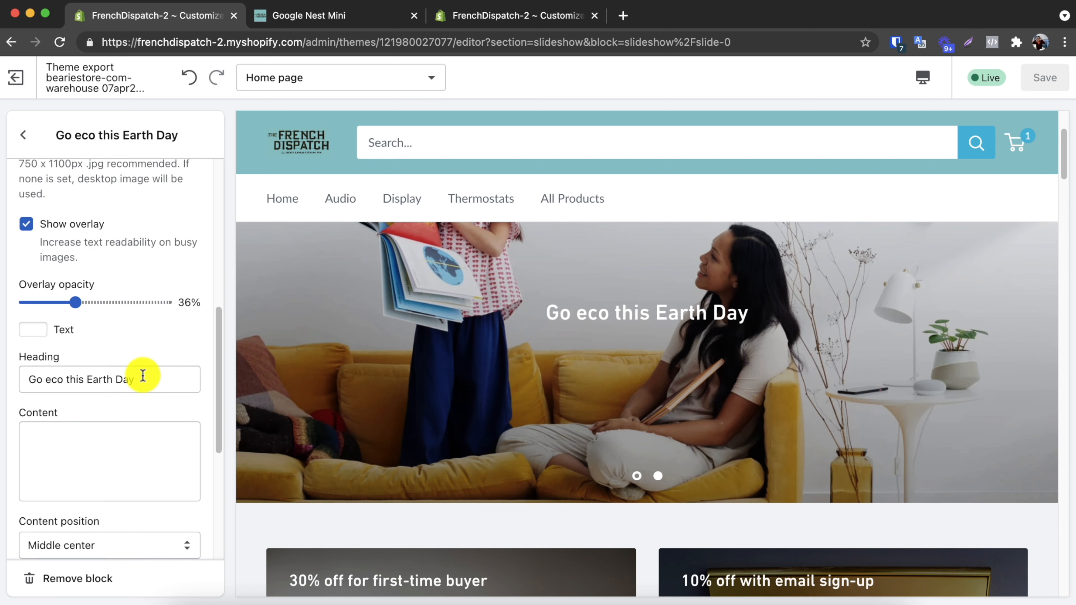
scroll(143, 381, "down", 5)
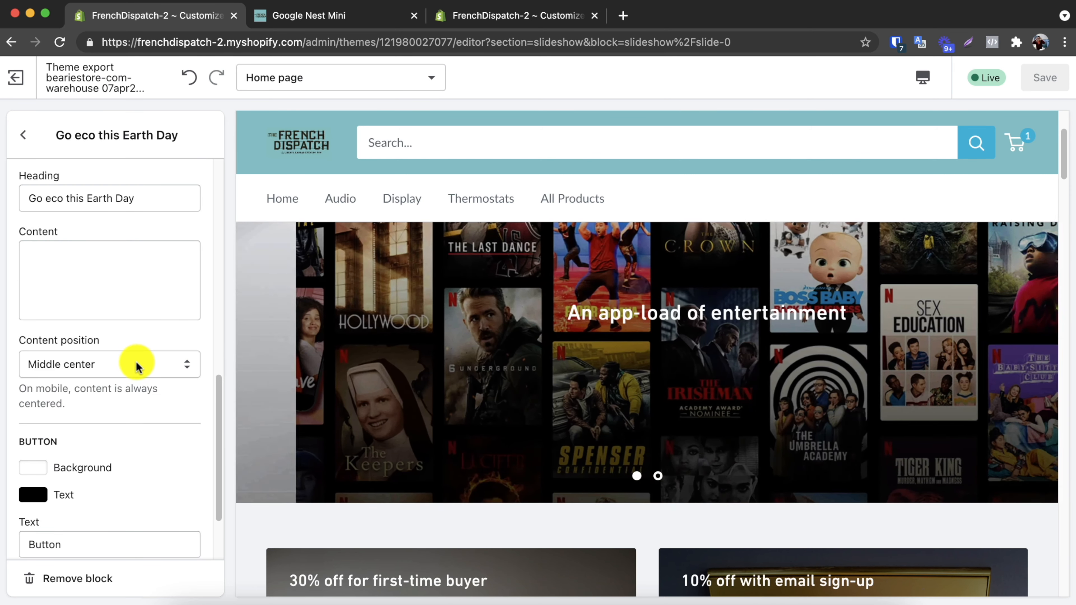
scroll(136, 364, "down", 4)
scroll(76, 409, "up", 12)
scroll(76, 409, "up", 6)
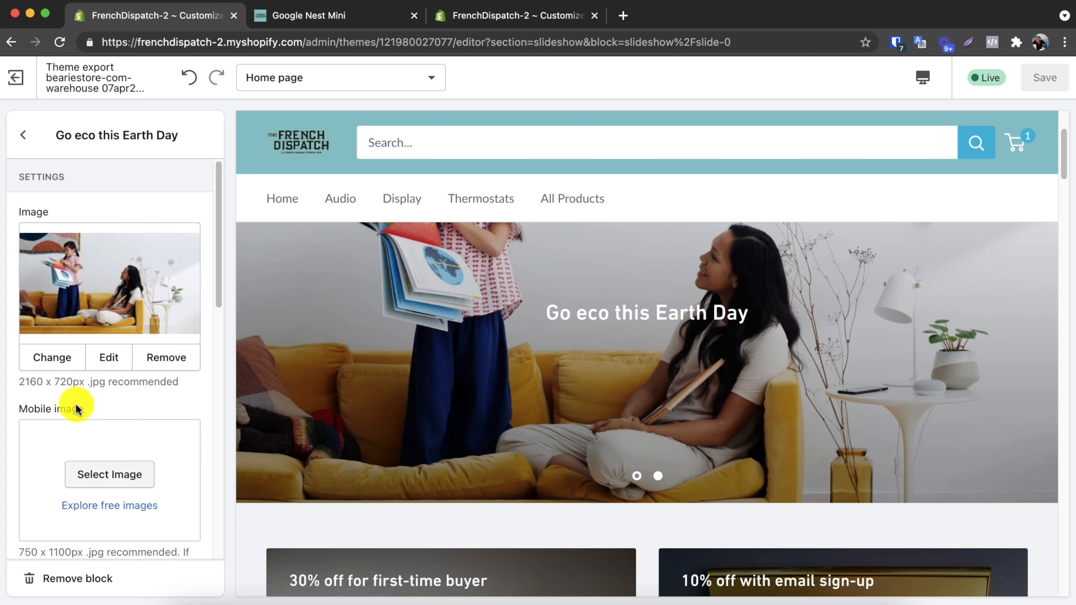
Step: Switch to the Supply theme's editor and view the settings of the first image in its home page slideshow
left_click(498, 16)
left_click(145, 250)
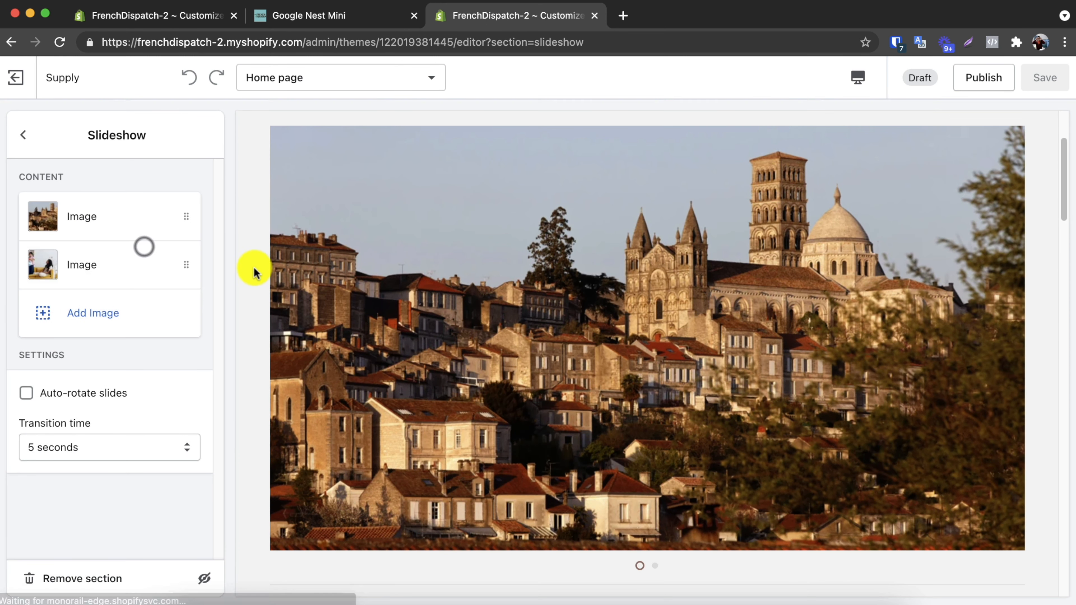
left_click(139, 229)
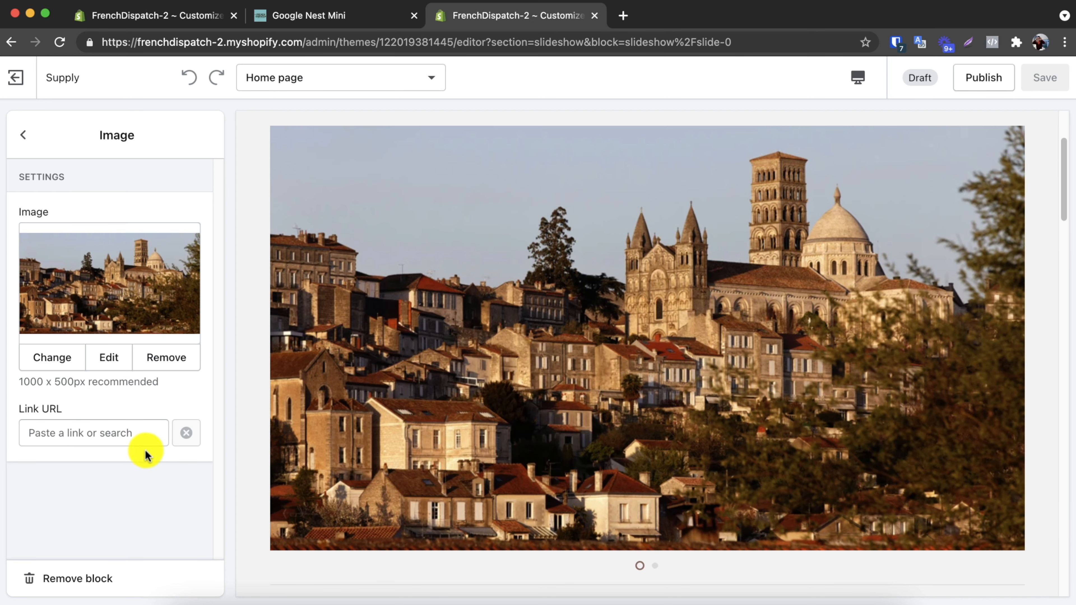
scroll(538, 526, "down", 3)
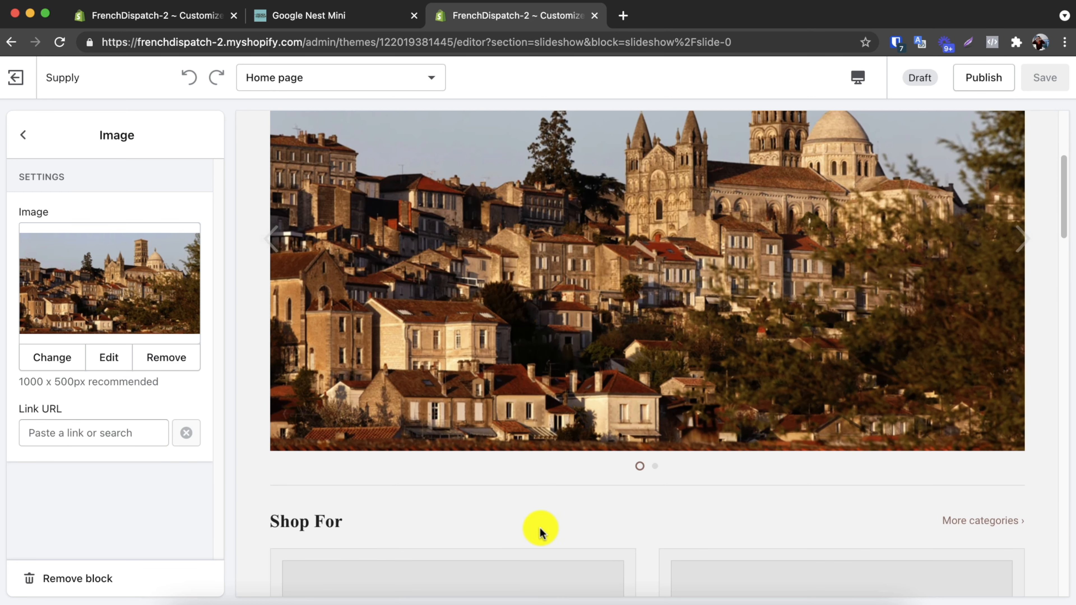
scroll(649, 487, "up", 5)
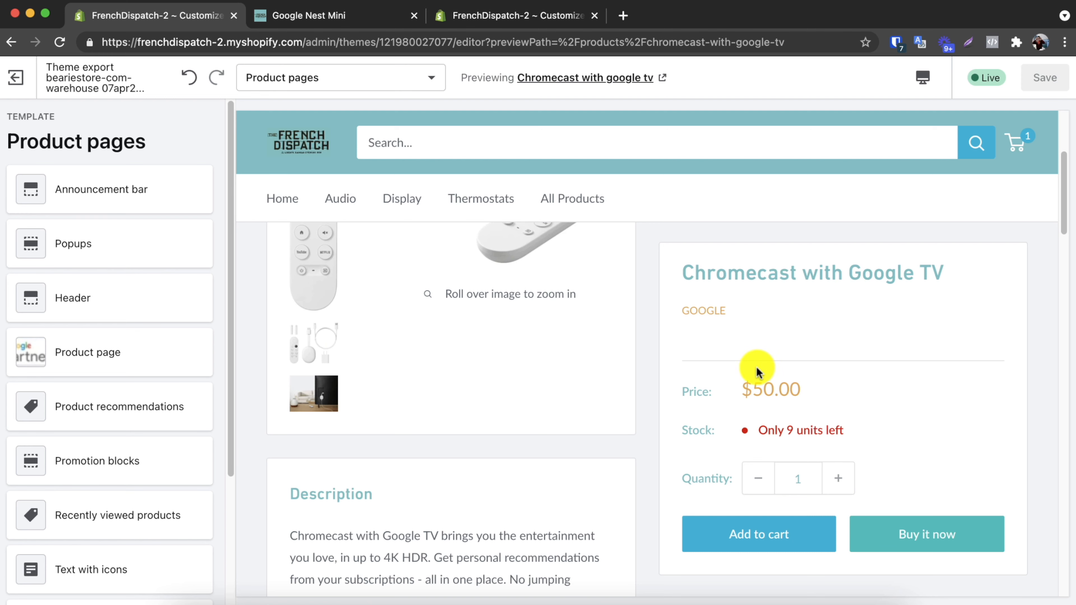
Step: Examine the Chromecast with Google TV product page down to its trust badge, stock line and product recommendations
scroll(329, 436, "down", 10)
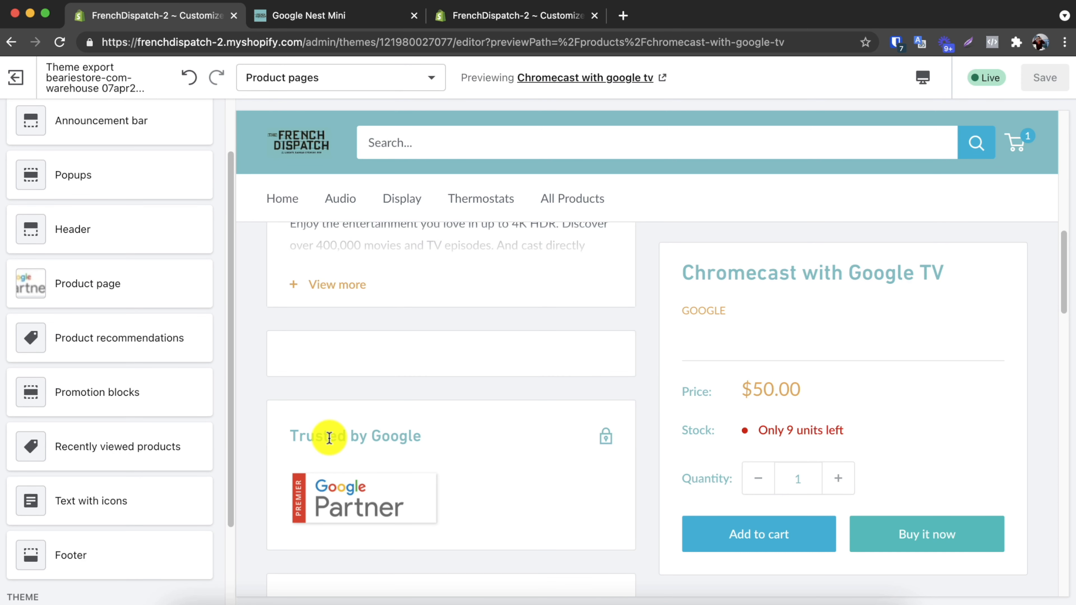
double_click(689, 424)
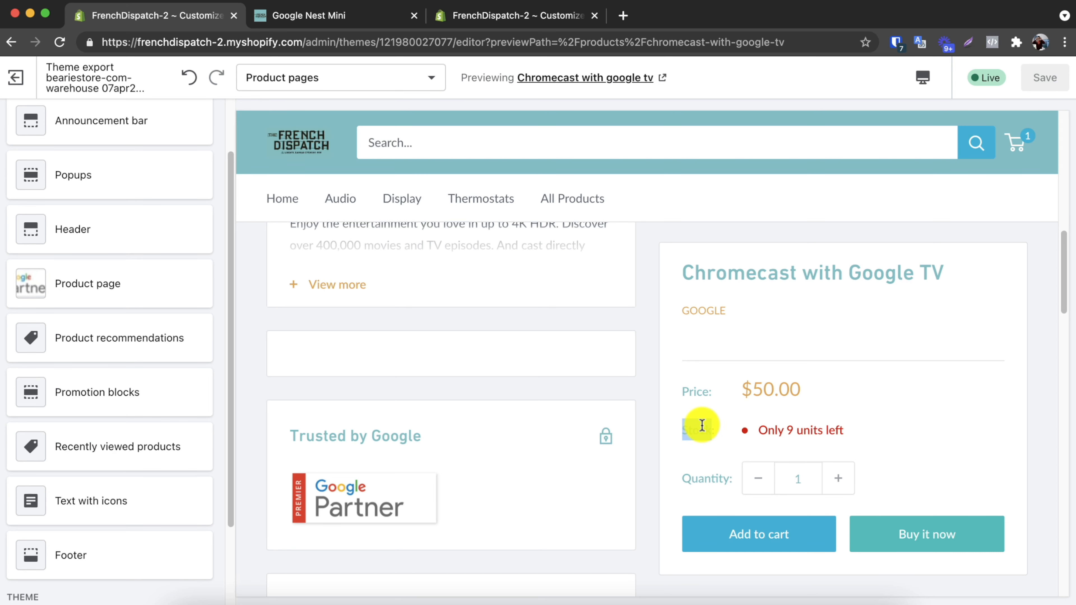
scroll(701, 427, "down", 15)
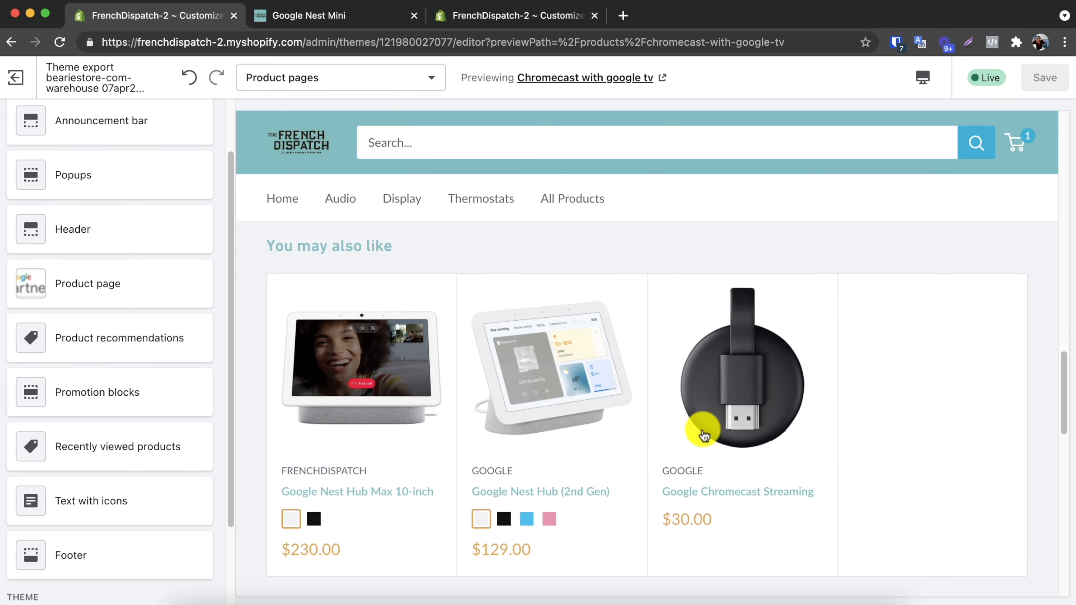
Step: Review the Product recommendations section, and the Recently viewed products section with its preview
left_click(153, 341)
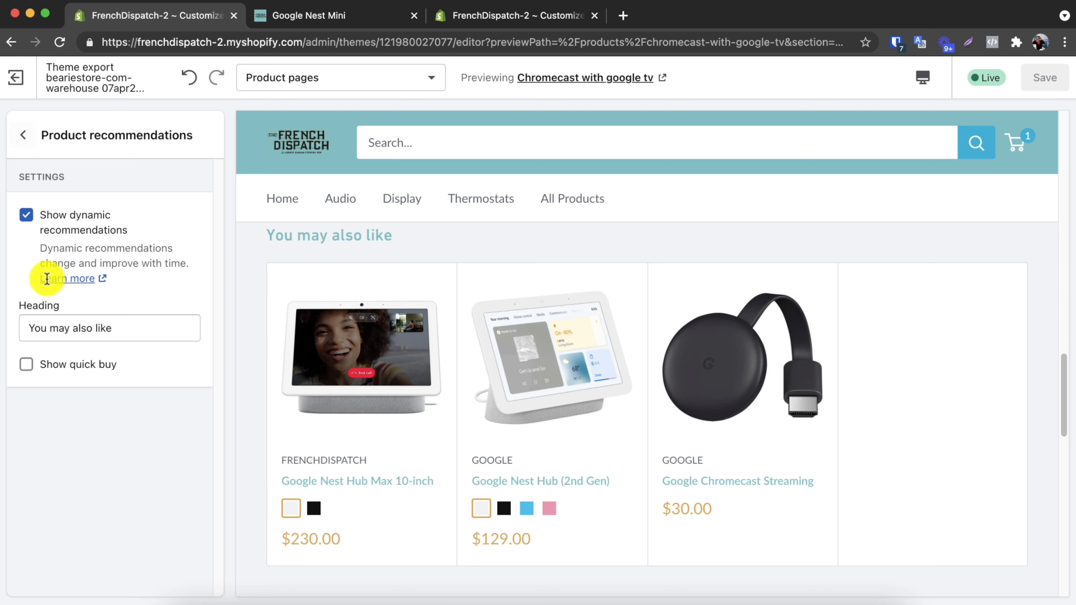
left_click(23, 135)
left_click(138, 443)
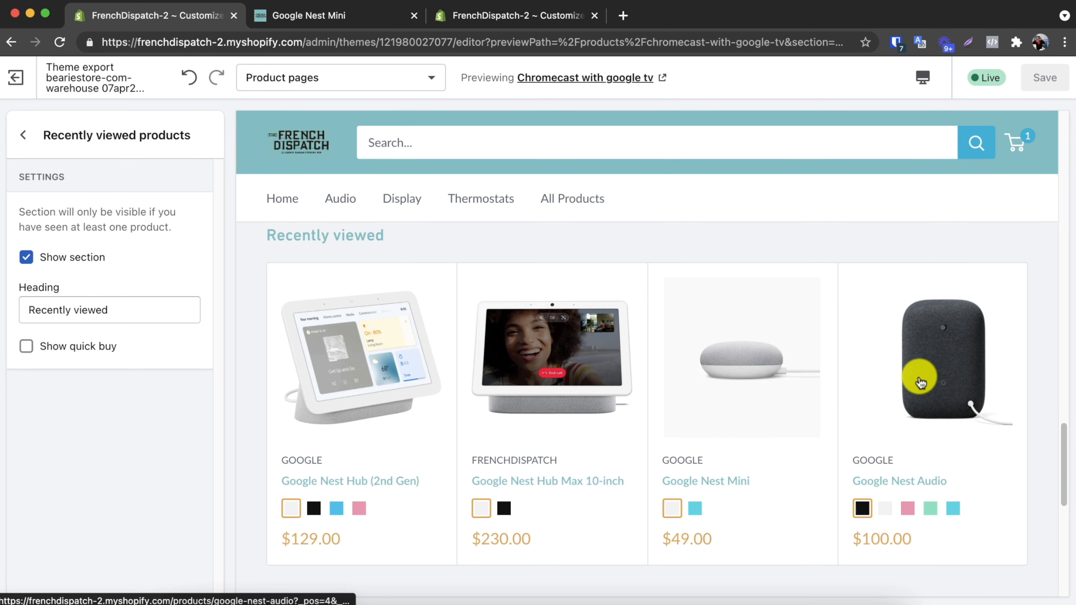
scroll(919, 377, "down", 3)
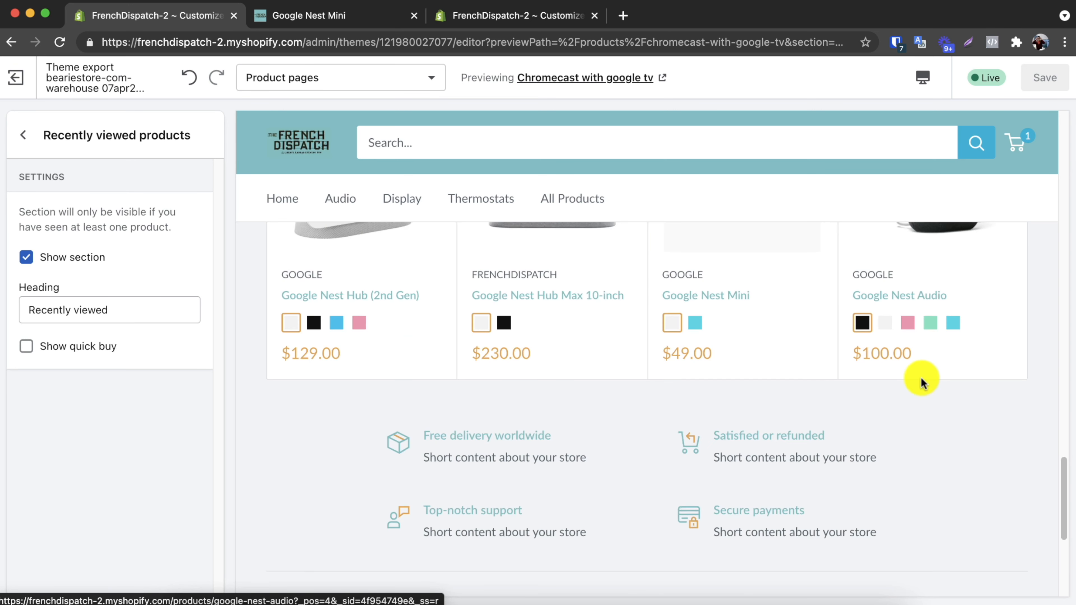
left_click(916, 379)
Step: Look through the Product page section's selector, media, inventory, content, reviews and trust settings
scroll(125, 265, "down", 10)
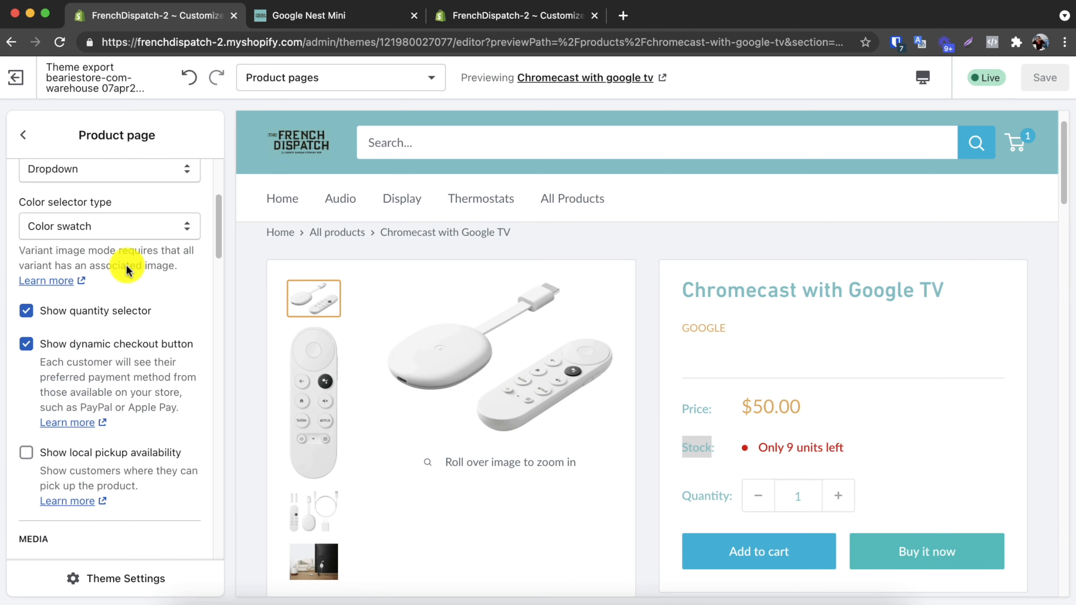
scroll(129, 270, "down", 5)
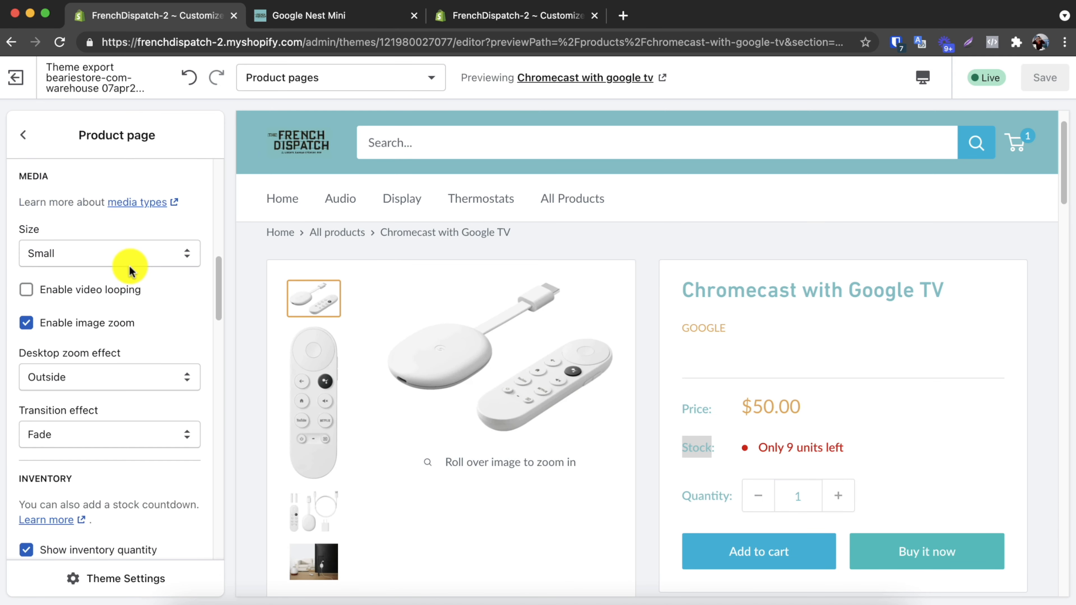
scroll(127, 266, "down", 7)
scroll(123, 280, "down", 4)
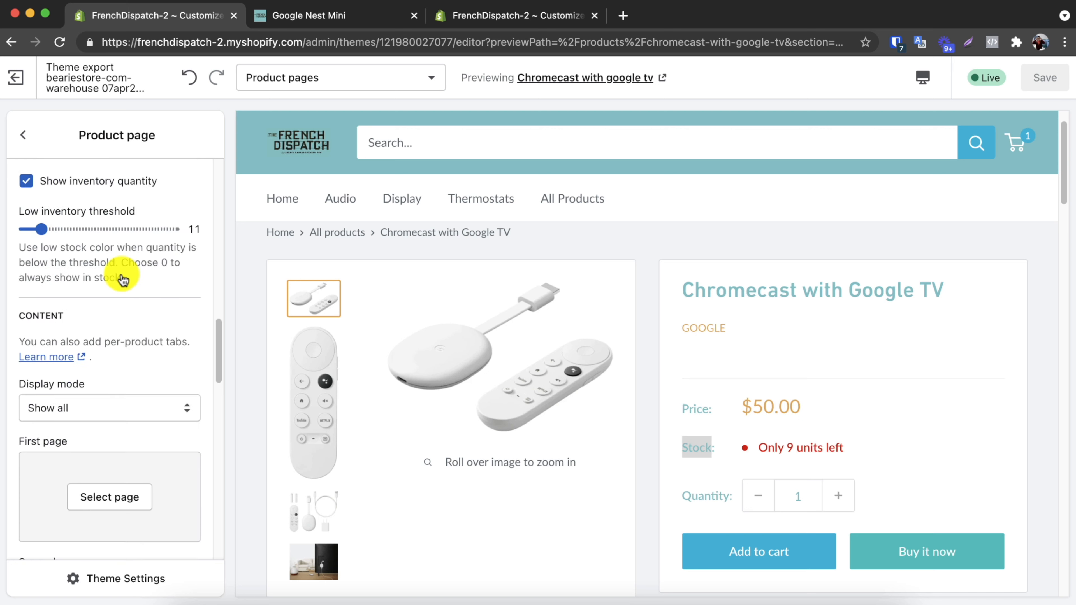
scroll(122, 275, "down", 20)
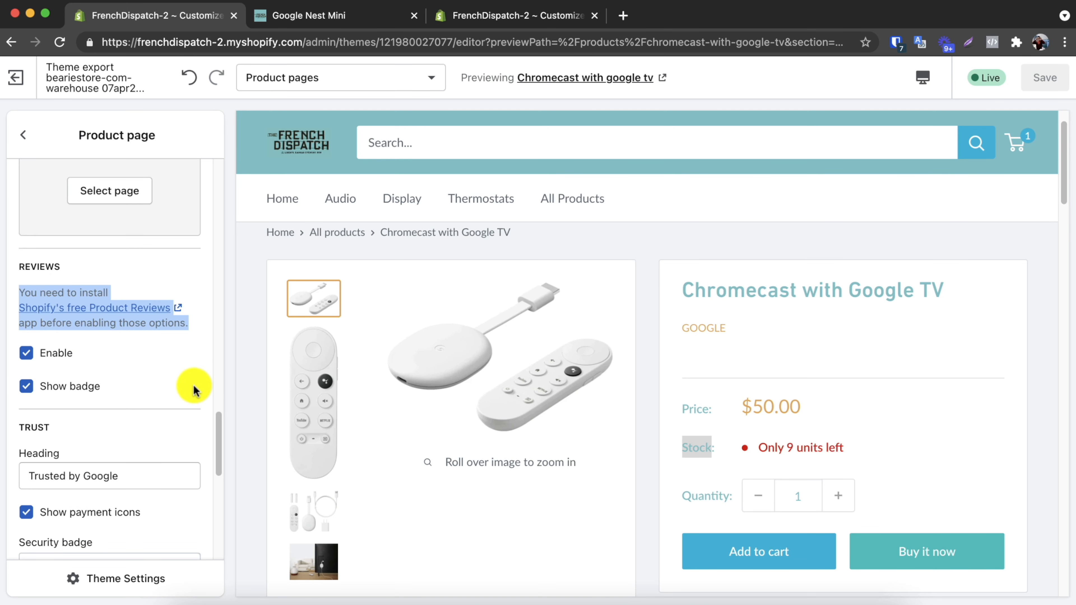
left_click(170, 333)
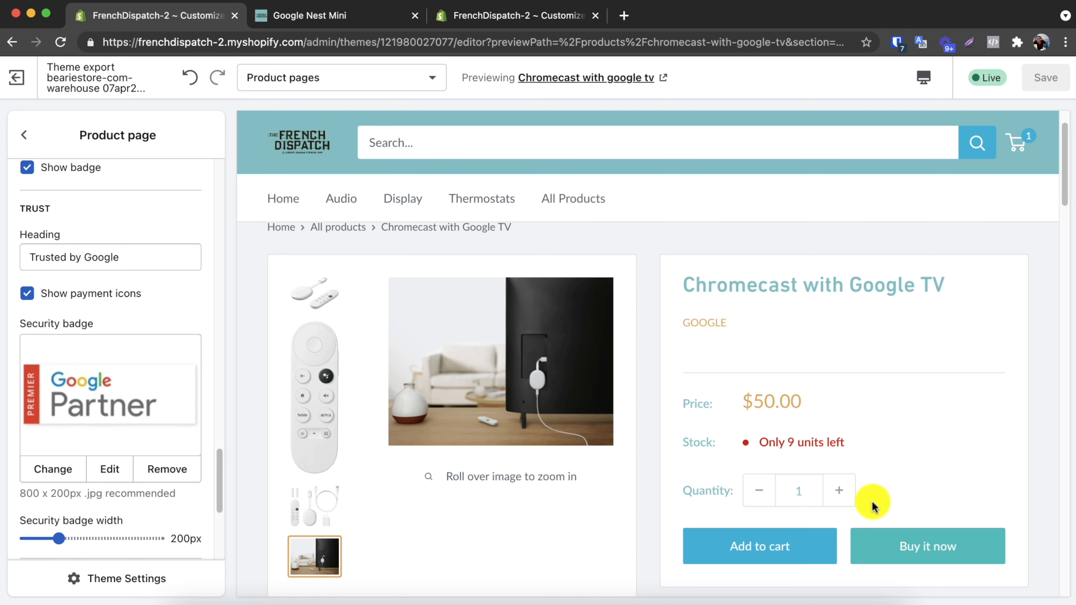
Step: Test the image zoom on the Chromecast's TV setup photo and remote control photo in the product preview
mouse_move(569, 321)
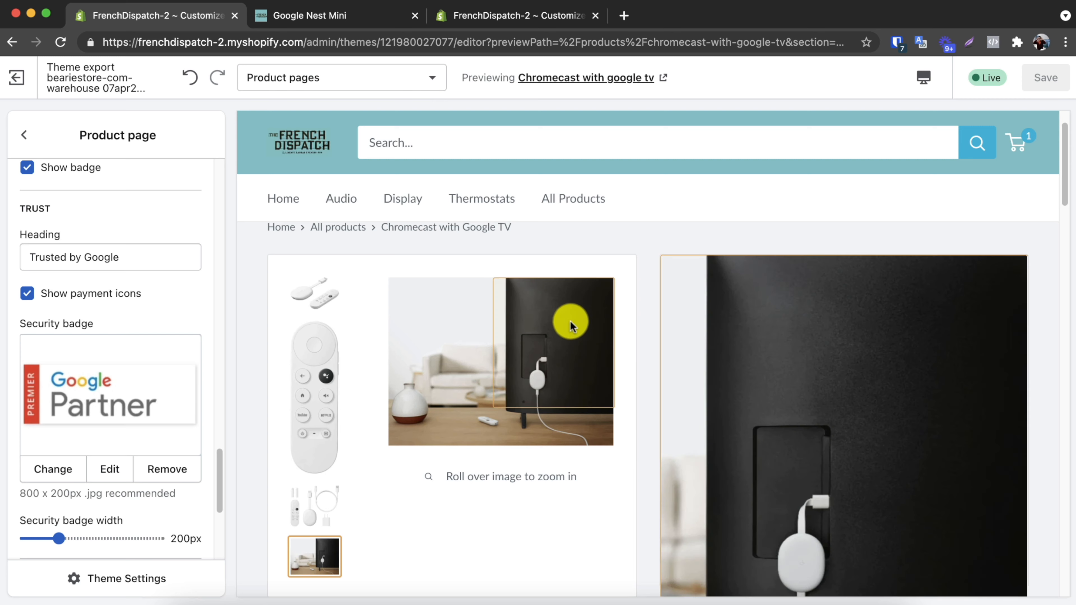
left_click(325, 392)
mouse_move(510, 389)
scroll(511, 389, "down", 1)
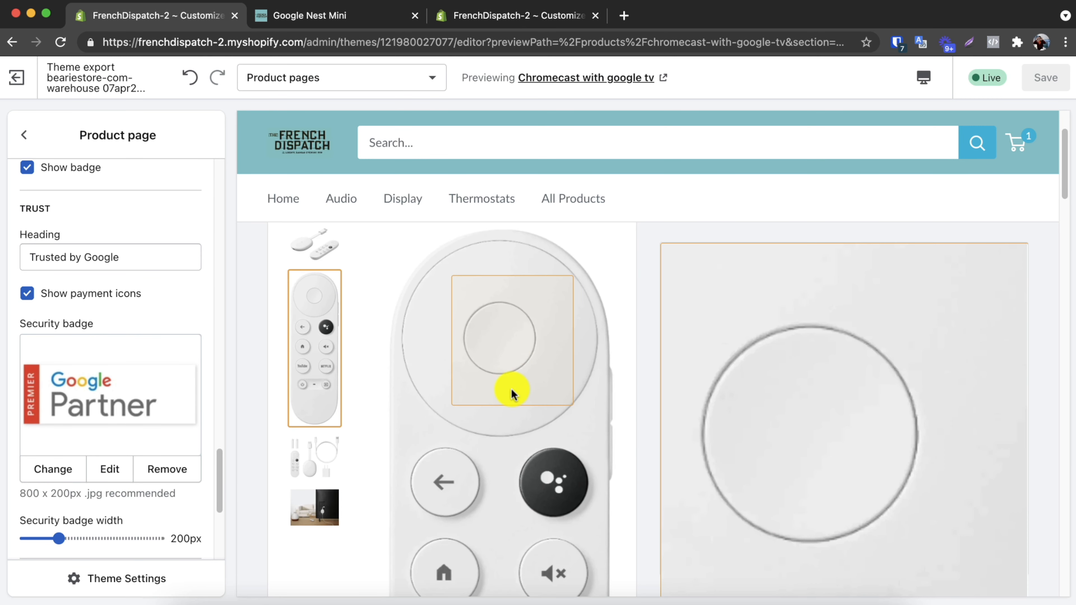
scroll(511, 388, "down", 5)
scroll(511, 388, "up", 10)
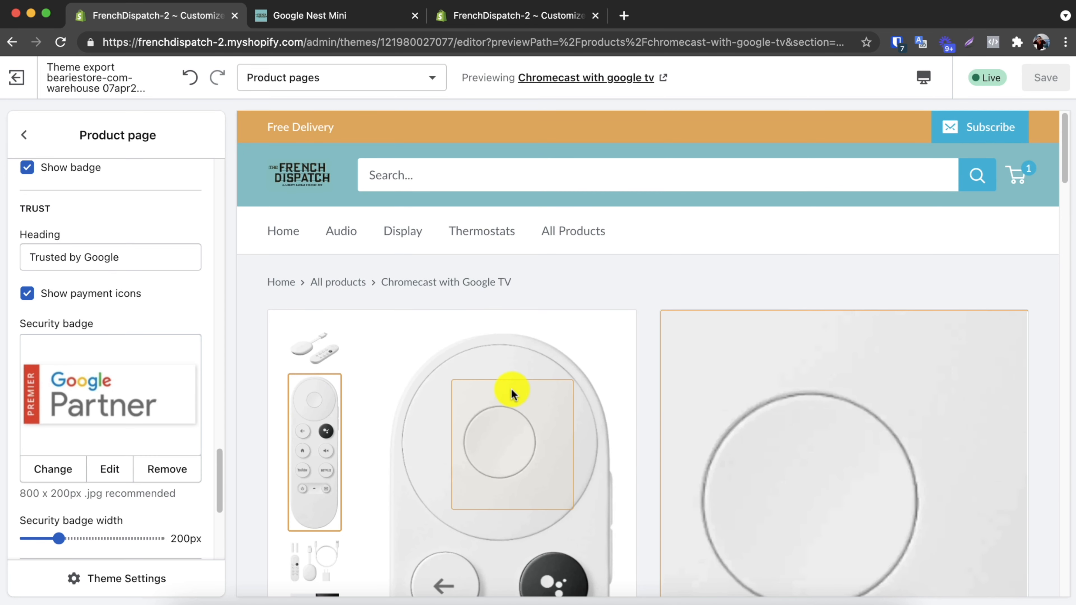
Step: Show the main Chromecast photo and the box contents photo in the product gallery, and try zooming the latter
left_click(318, 346)
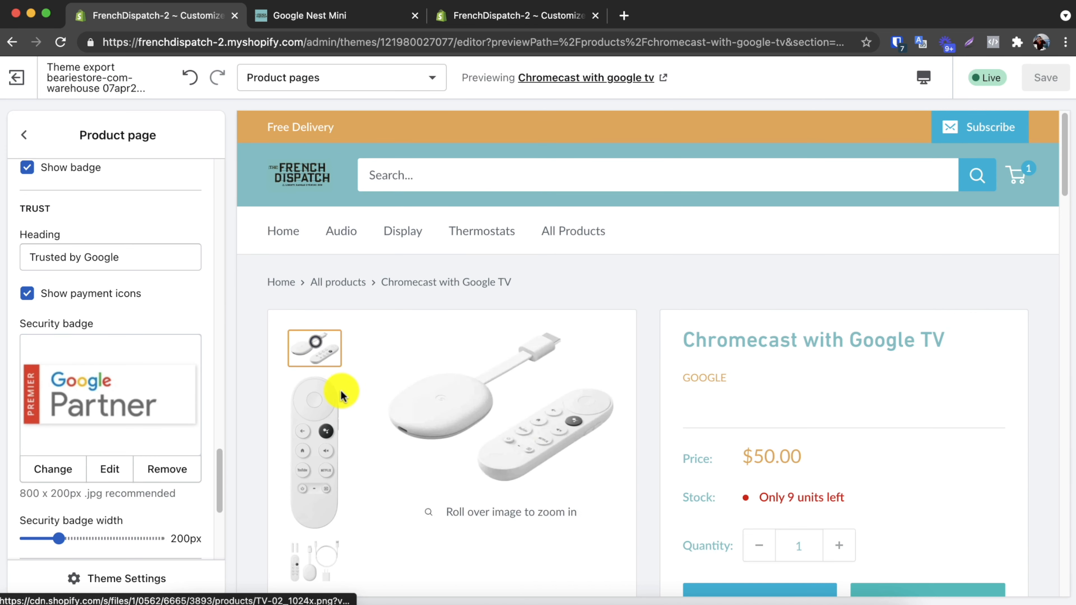
scroll(341, 424, "down", 1)
left_click(314, 512)
left_click(322, 458)
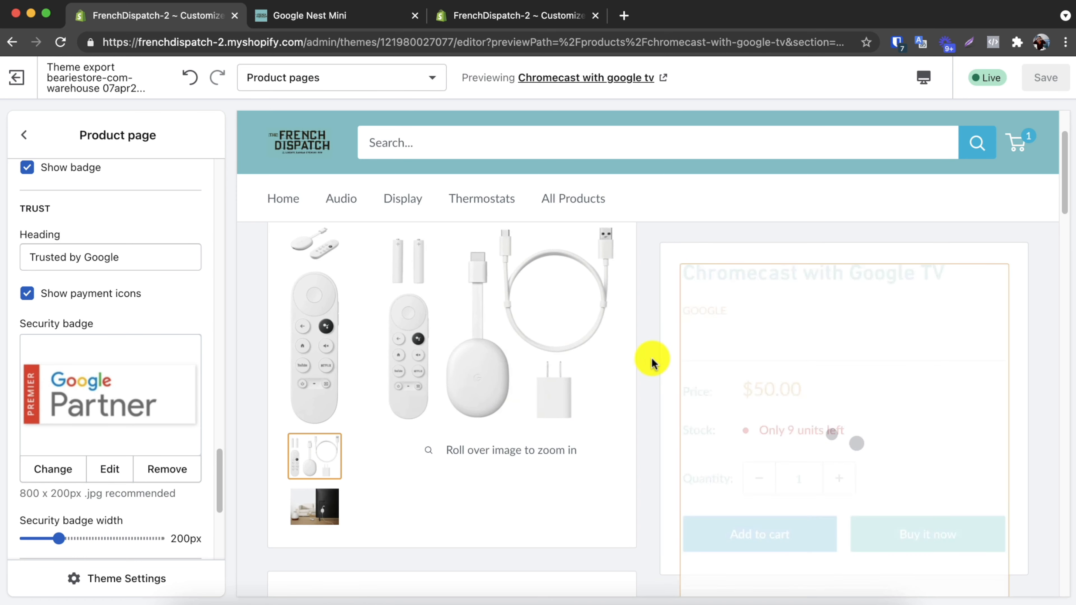
scroll(698, 347, "up", 2)
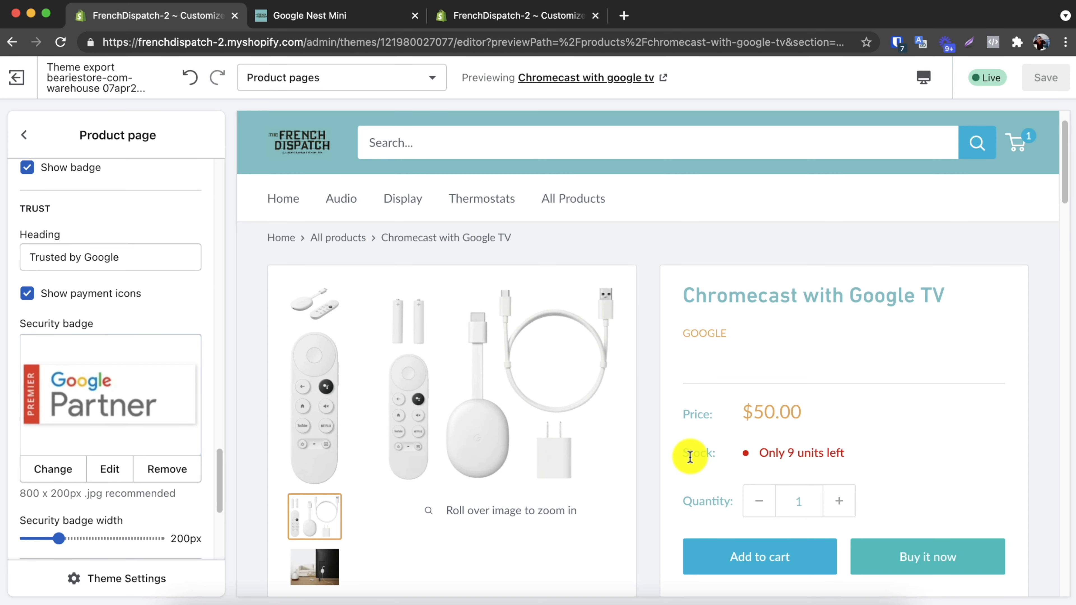
Step: Look further down the Chromecast product page, and browse the Frontpage collection preview down to its recently viewed products
scroll(689, 457, "down", 5)
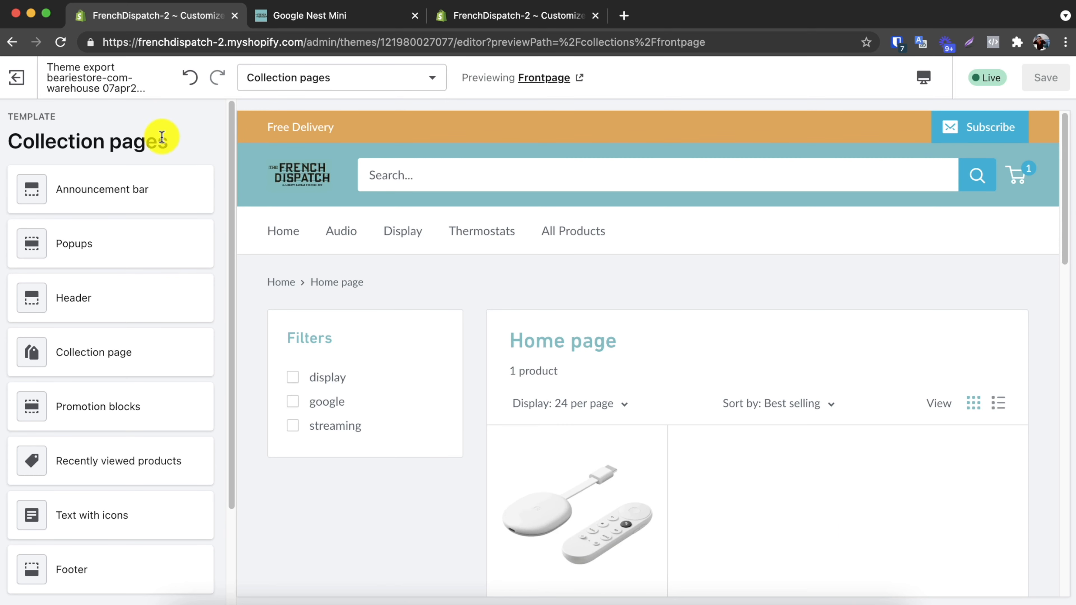
scroll(487, 203, "down", 5)
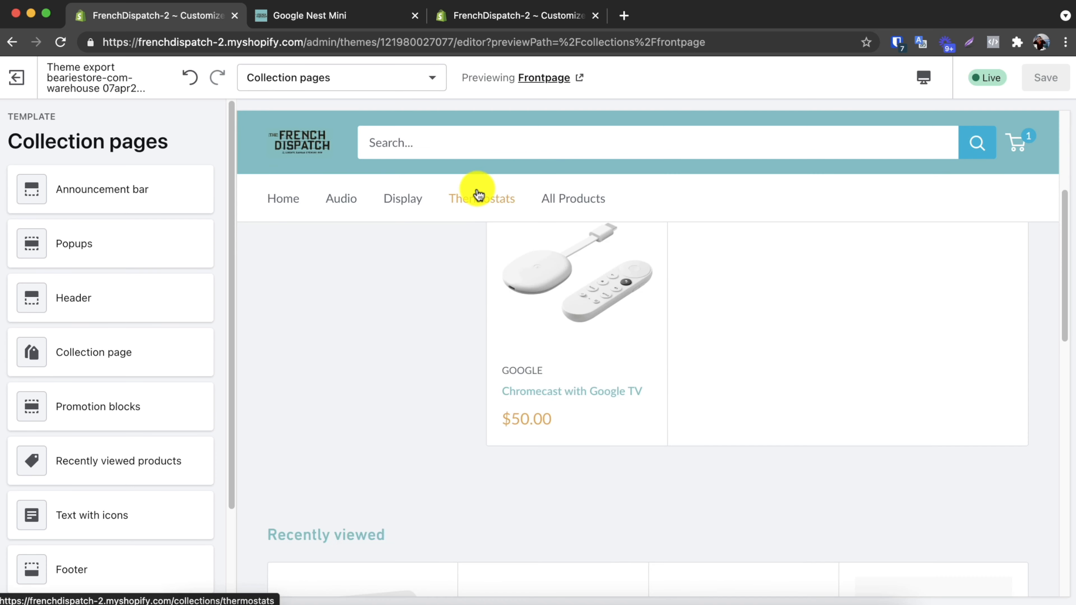
Step: Filter the Frontpage collection preview by display and list its products at 36 per page, sorted by Featured
scroll(515, 312, "down", 3)
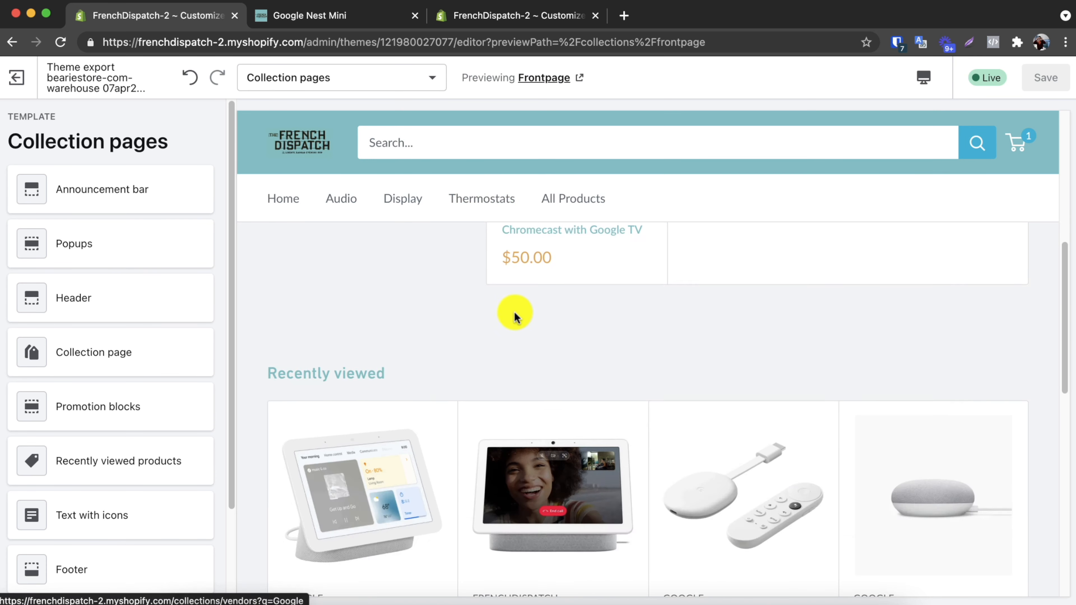
scroll(501, 319, "up", 10)
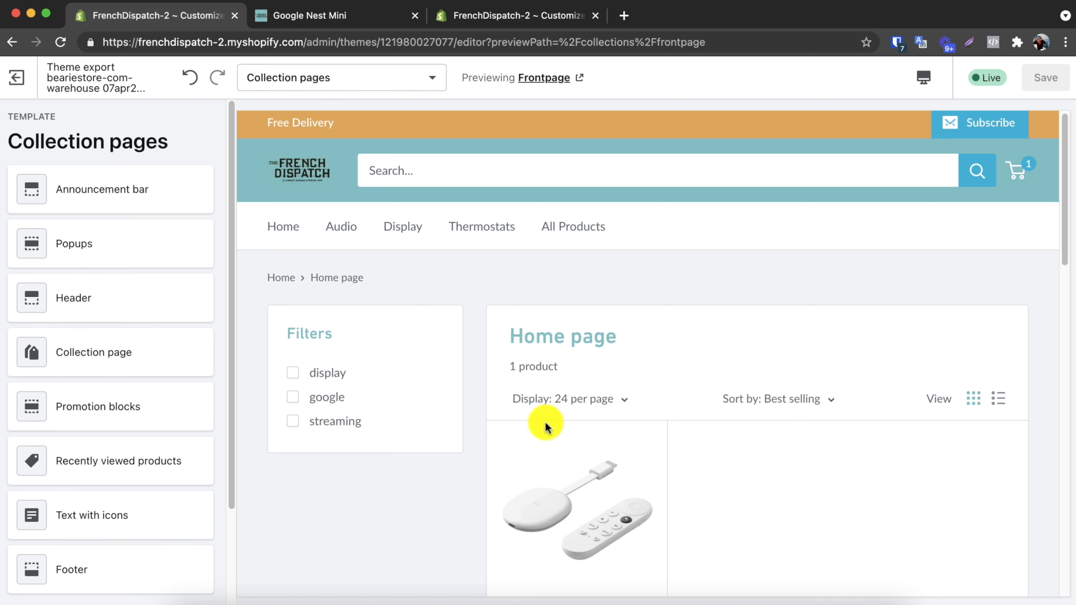
left_click(302, 374)
left_click(622, 406)
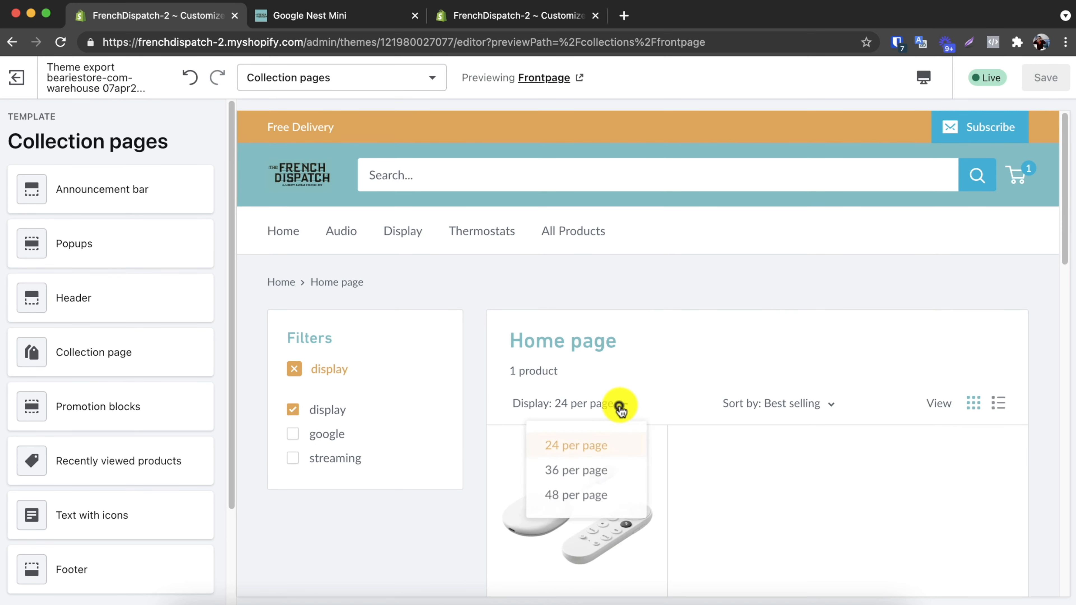
left_click(618, 478)
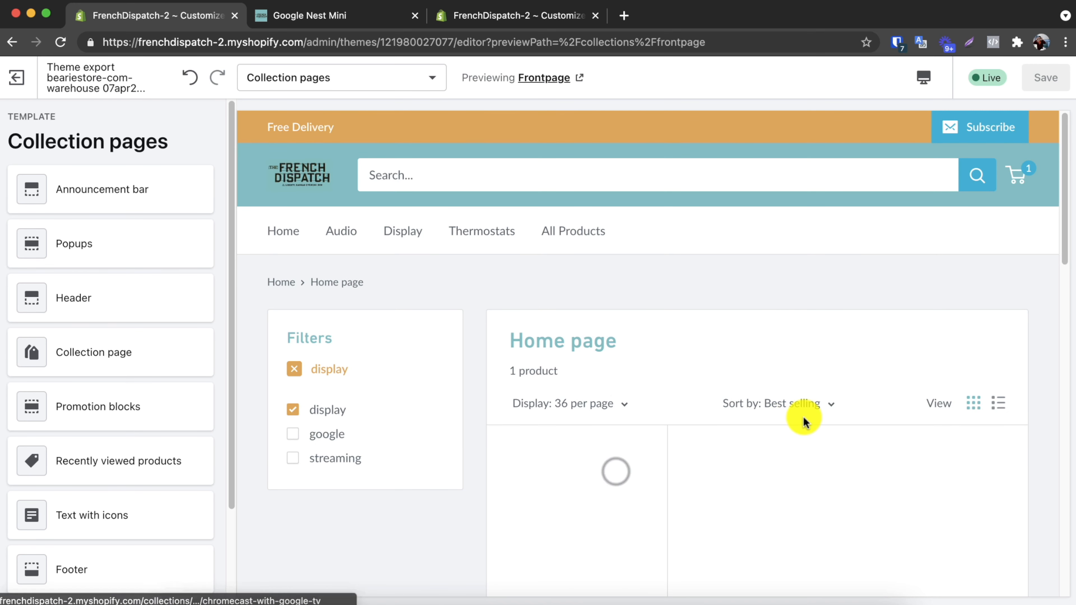
left_click(802, 404)
left_click(799, 454)
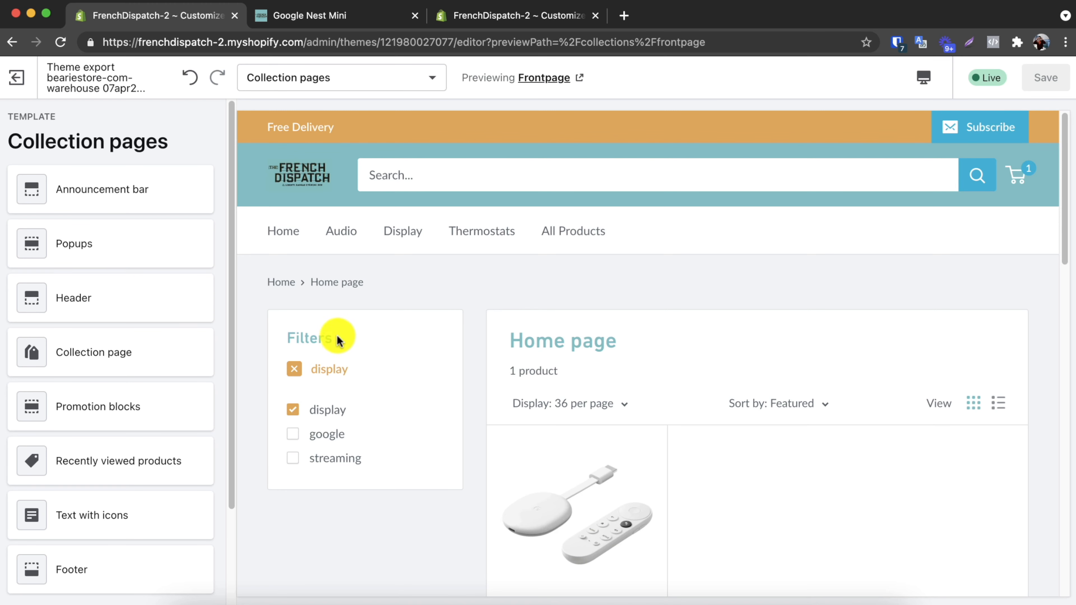
Step: Set the Collection page section's default view layout to List
left_click(101, 357)
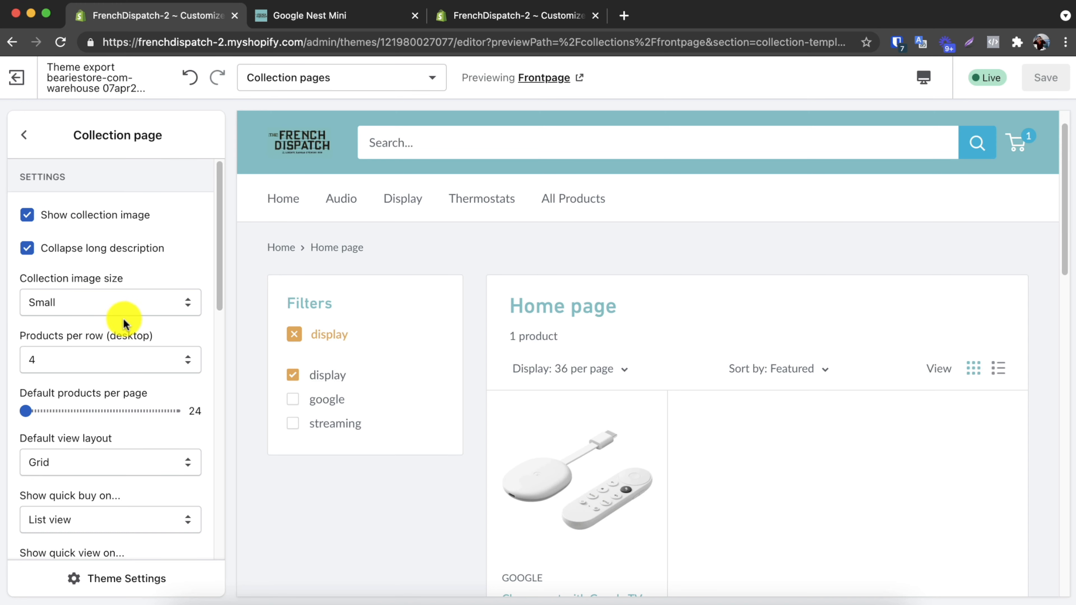
scroll(123, 339, "down", 3)
left_click(127, 373)
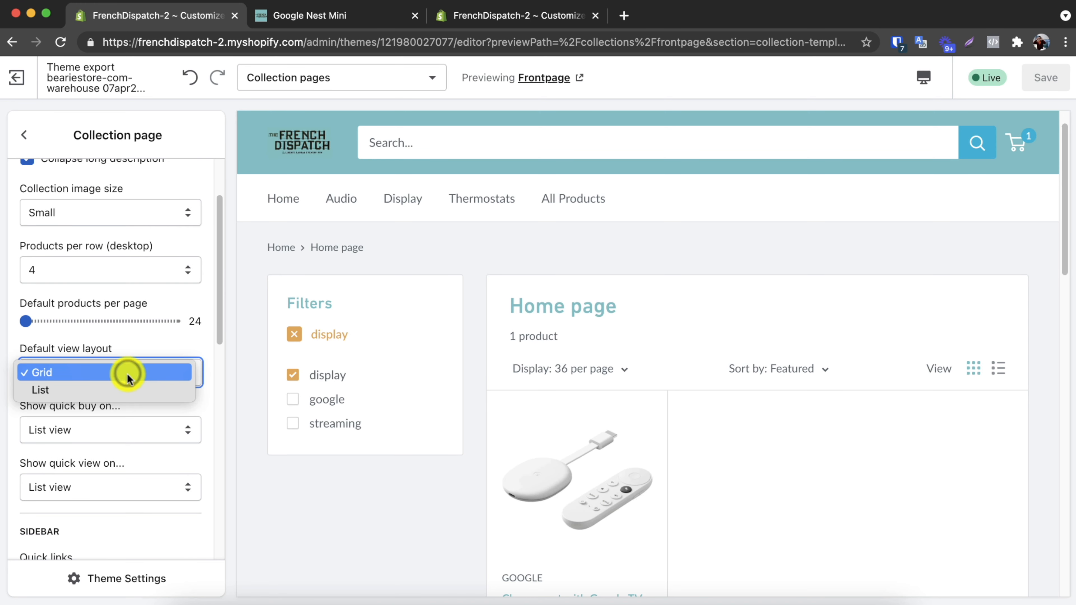
left_click(122, 389)
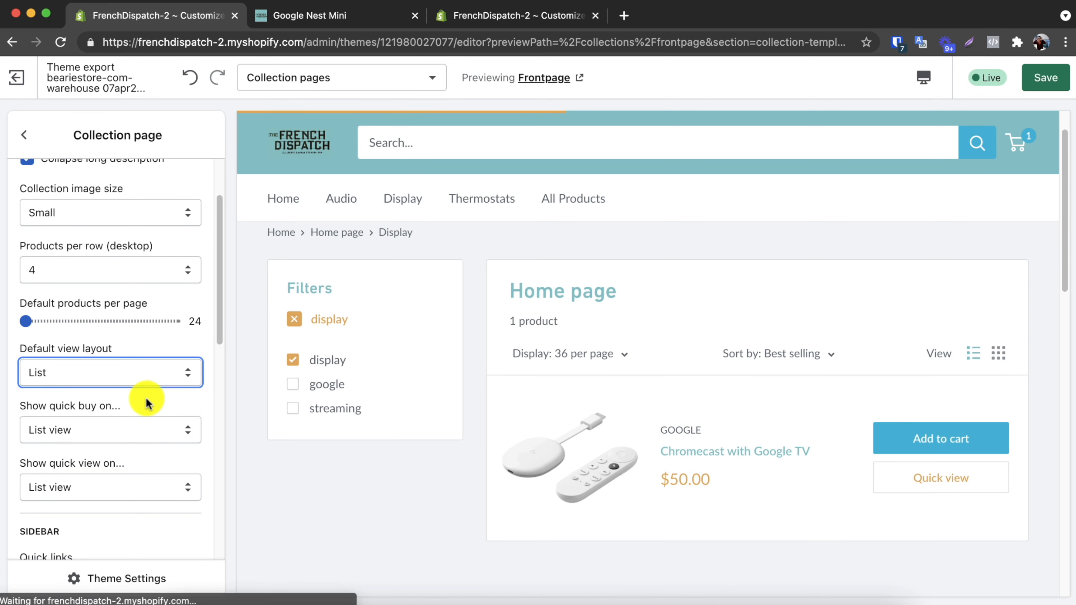
Step: Remove the display filter from the collection preview and examine the Chromecast's entry in the list layout
left_click(296, 326)
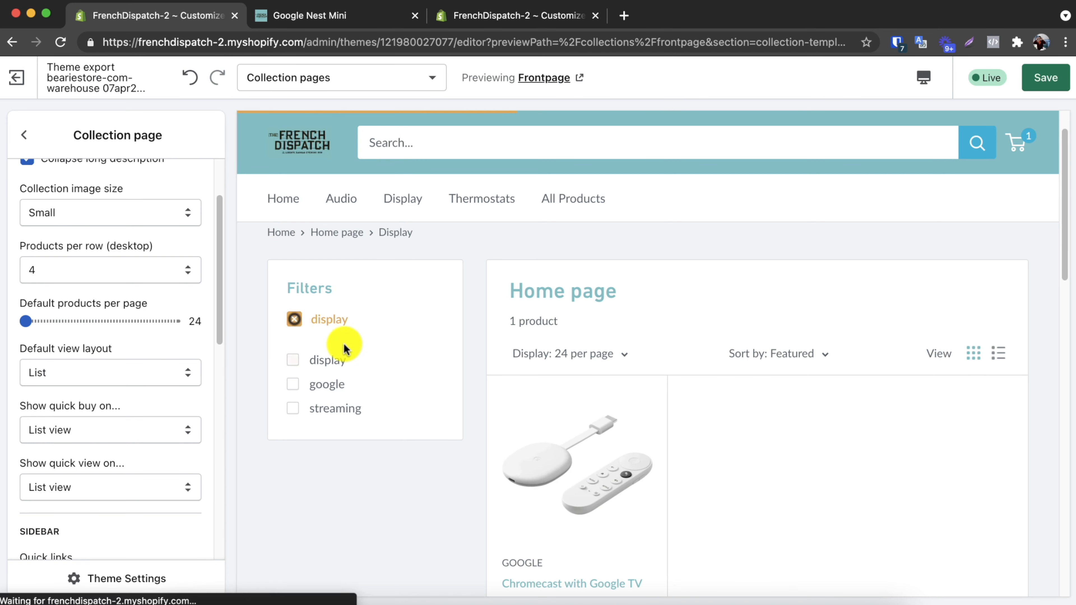
scroll(661, 432, "down", 6)
scroll(689, 434, "up", 5)
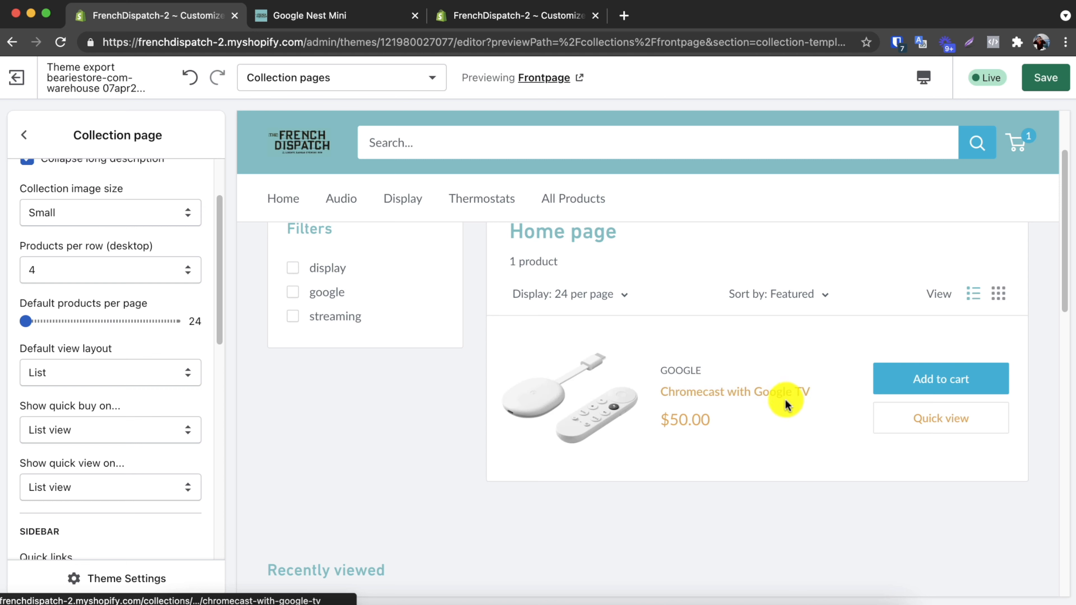
left_click_drag(831, 399, 702, 363)
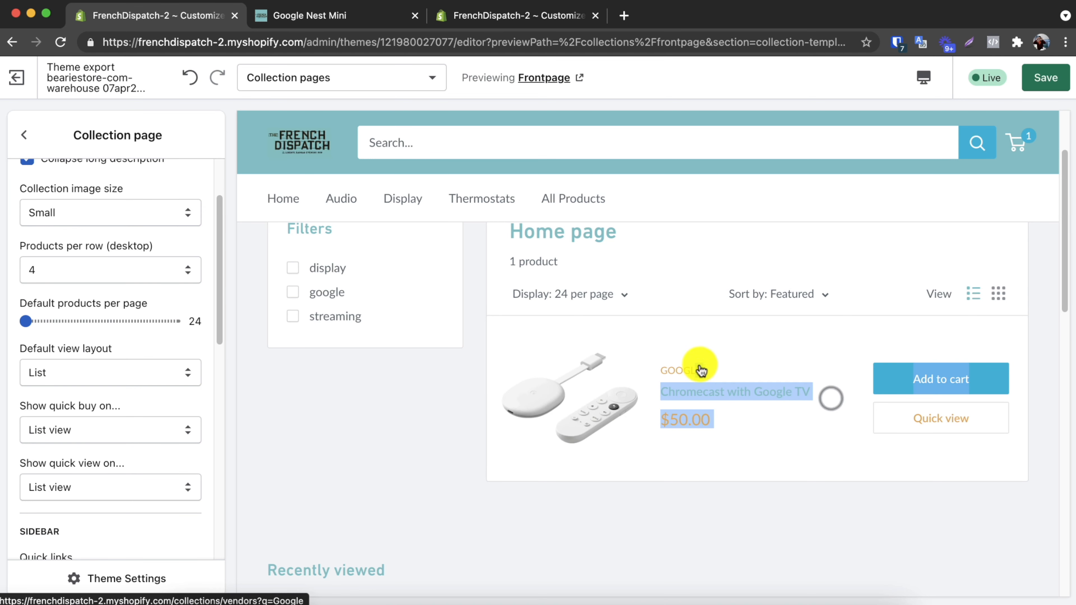
left_click(783, 358)
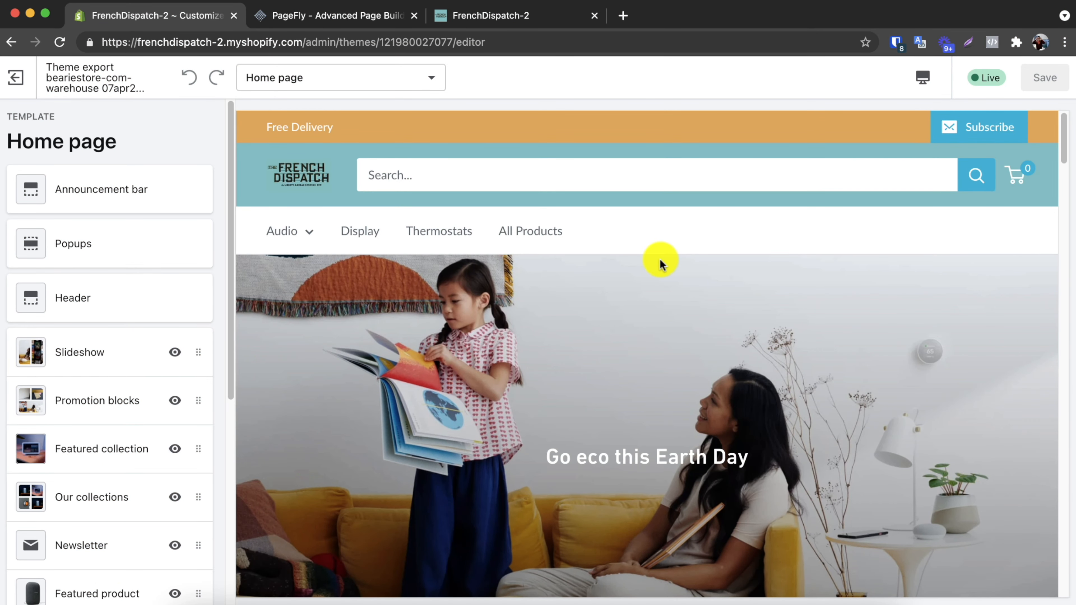
Step: Open the About Us page in the theme editor and browse its preview down to the Our team section
left_click(326, 83)
scroll(336, 228, "down", 5)
left_click(386, 298)
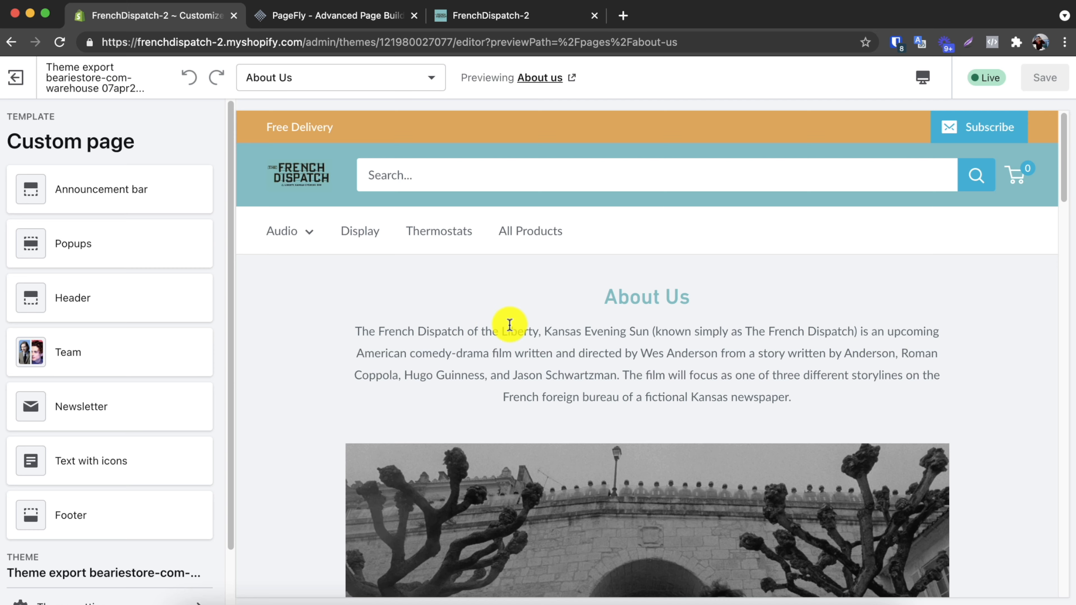
scroll(510, 350, "down", 10)
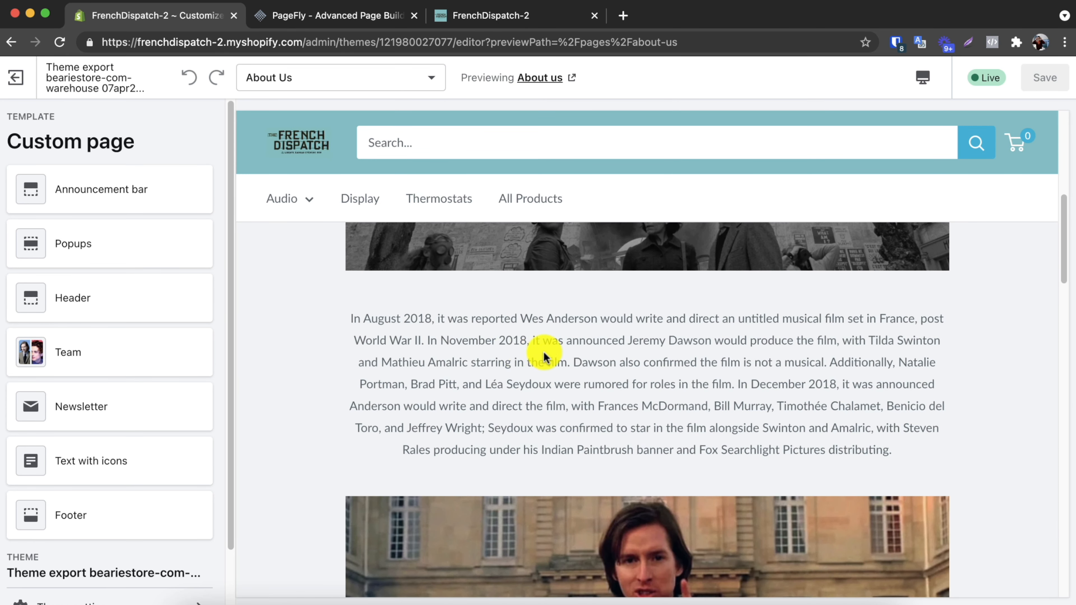
scroll(545, 346, "down", 10)
scroll(552, 357, "down", 2)
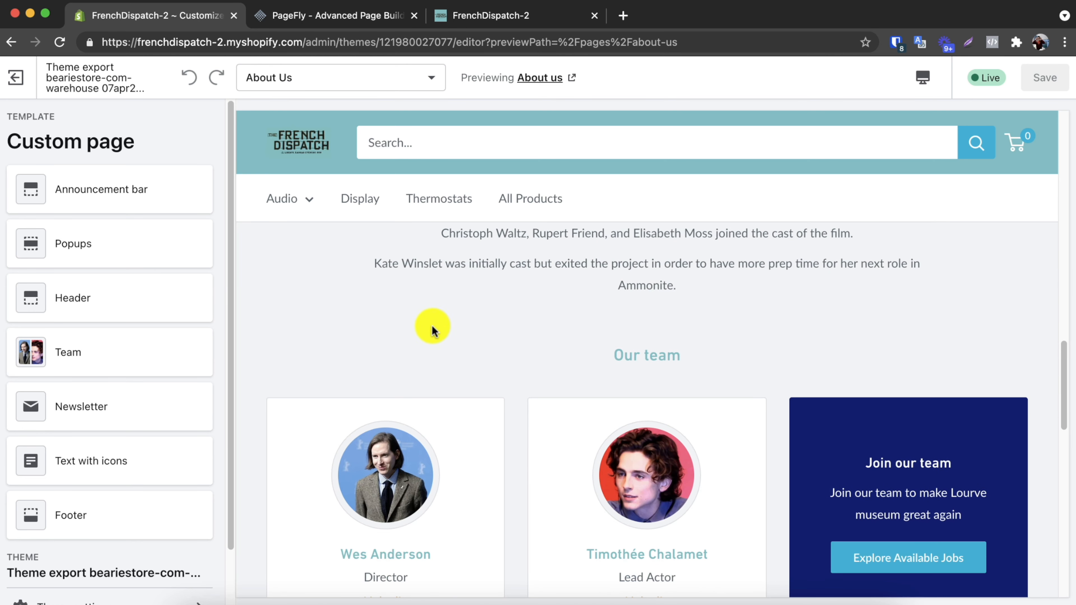
Step: Open the Team section's content and settings, and examine the team member and Join our team cards
left_click(149, 355)
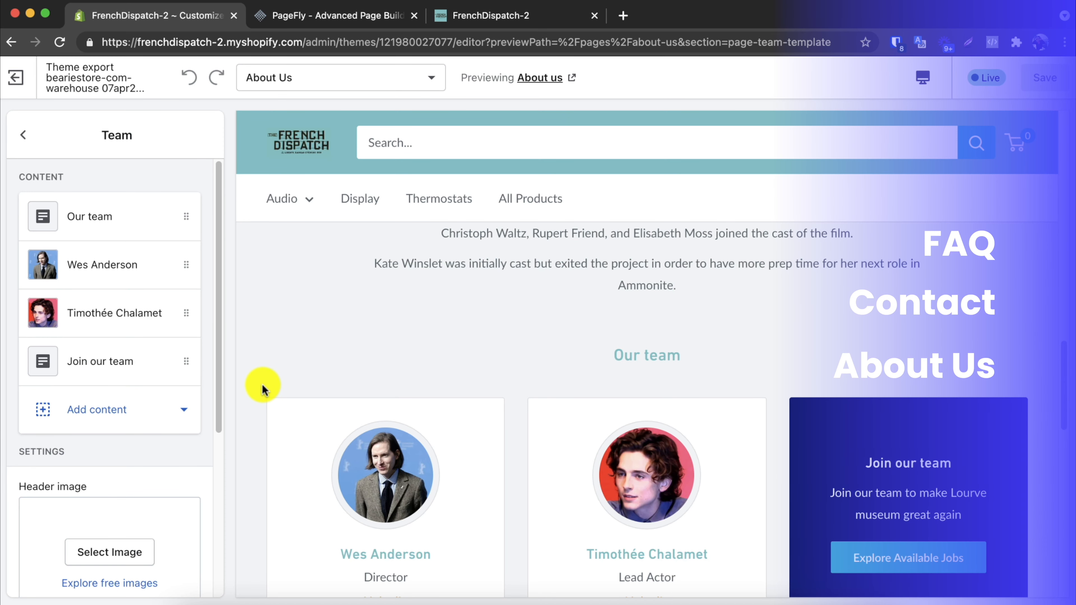
scroll(381, 383, "down", 5)
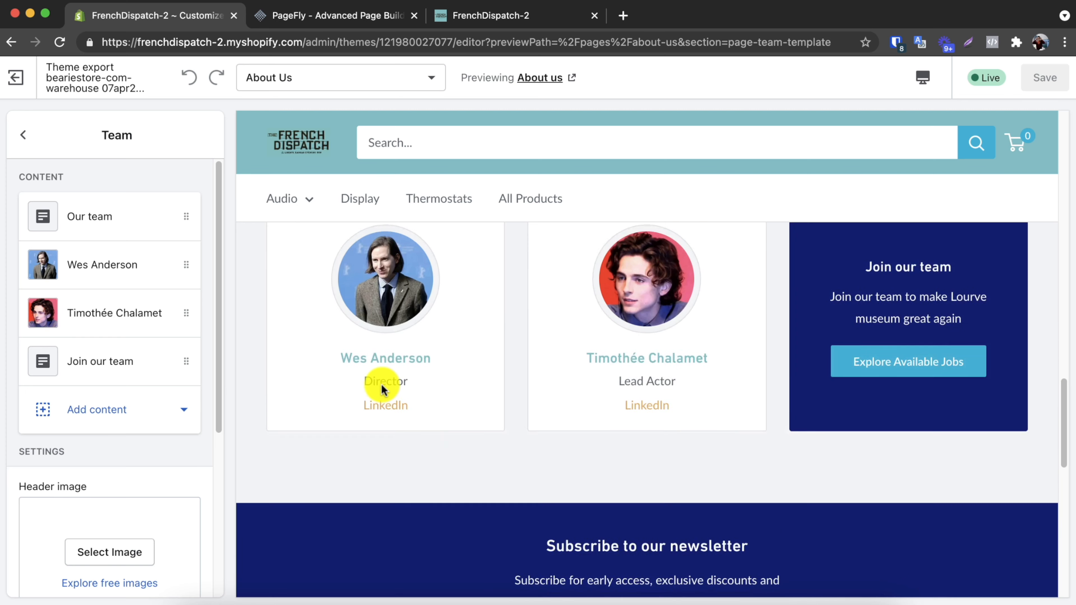
scroll(380, 383, "up", 2)
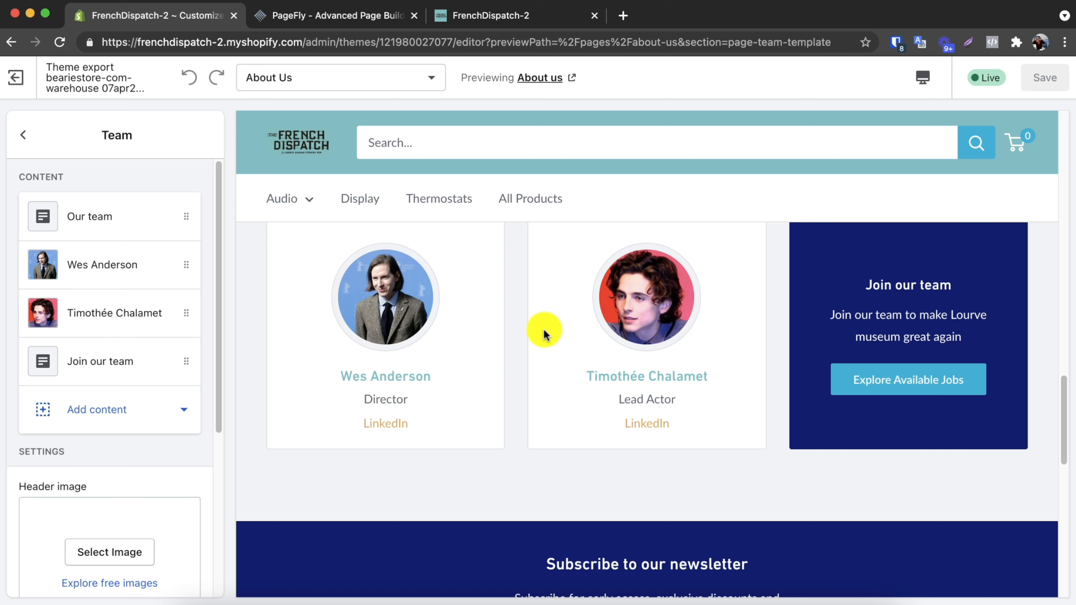
Step: Switch to the About Us page in the PageFly editor and look through its storefront preview, including the parallax banner and Brand Vision section
left_click(346, 16)
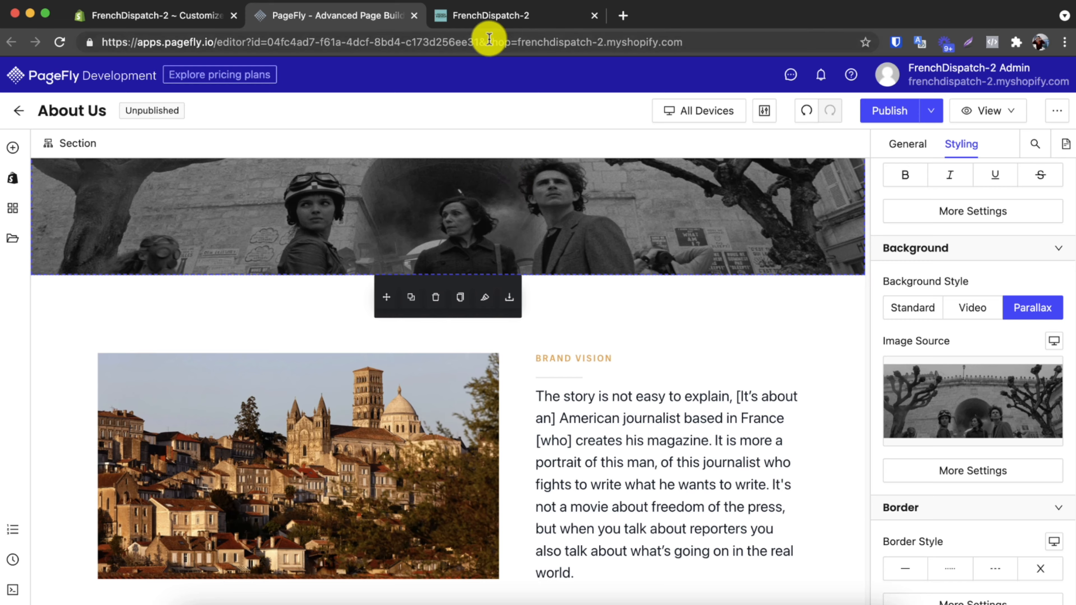
left_click(493, 16)
scroll(543, 254, "up", 20)
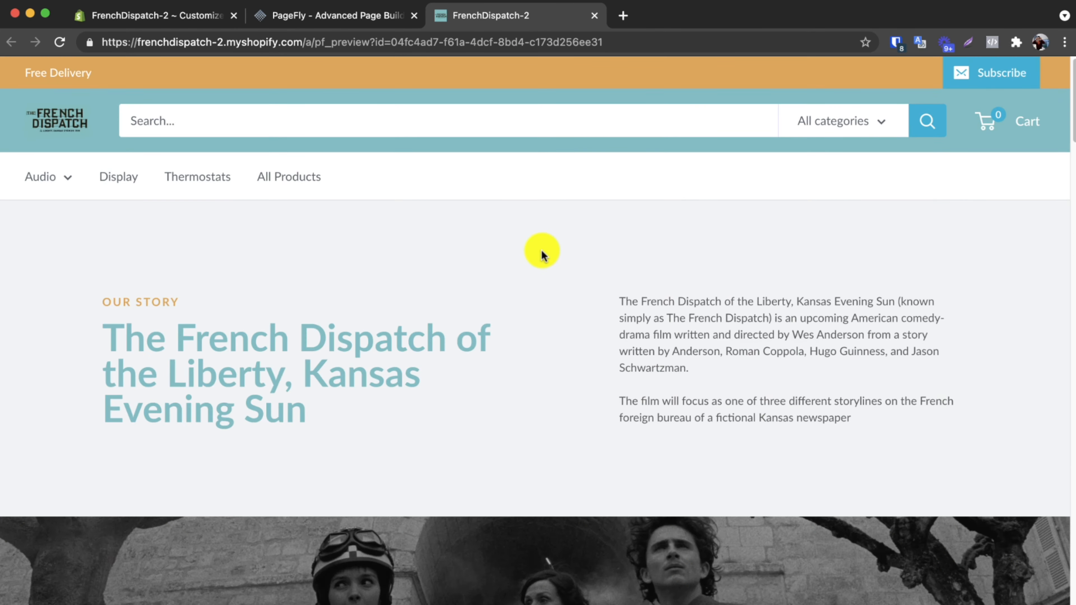
scroll(543, 253, "down", 7)
scroll(542, 251, "up", 2)
scroll(542, 250, "down", 1)
scroll(540, 248, "down", 8)
scroll(540, 248, "down", 15)
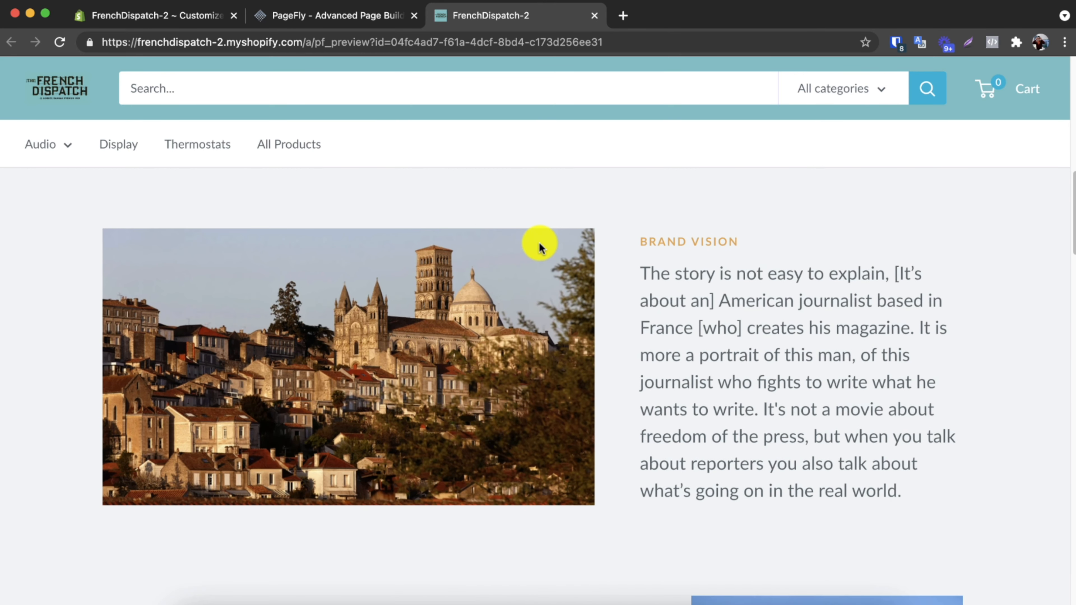
scroll(541, 248, "down", 6)
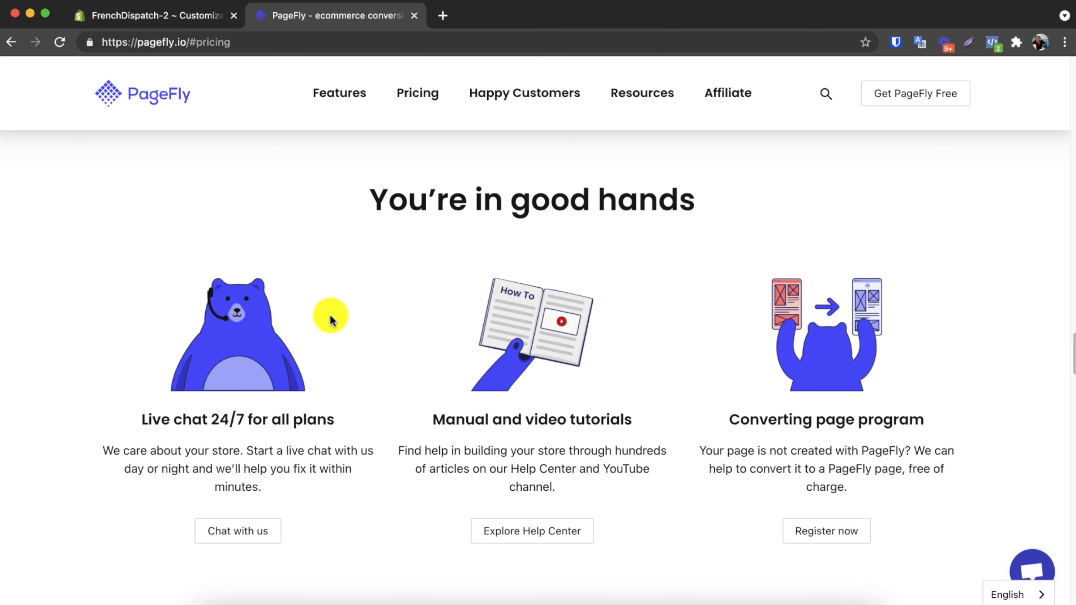
Step: Look through the PageFly website's support offerings and pricing plans, including the Free plan
scroll(330, 318, "down", 12)
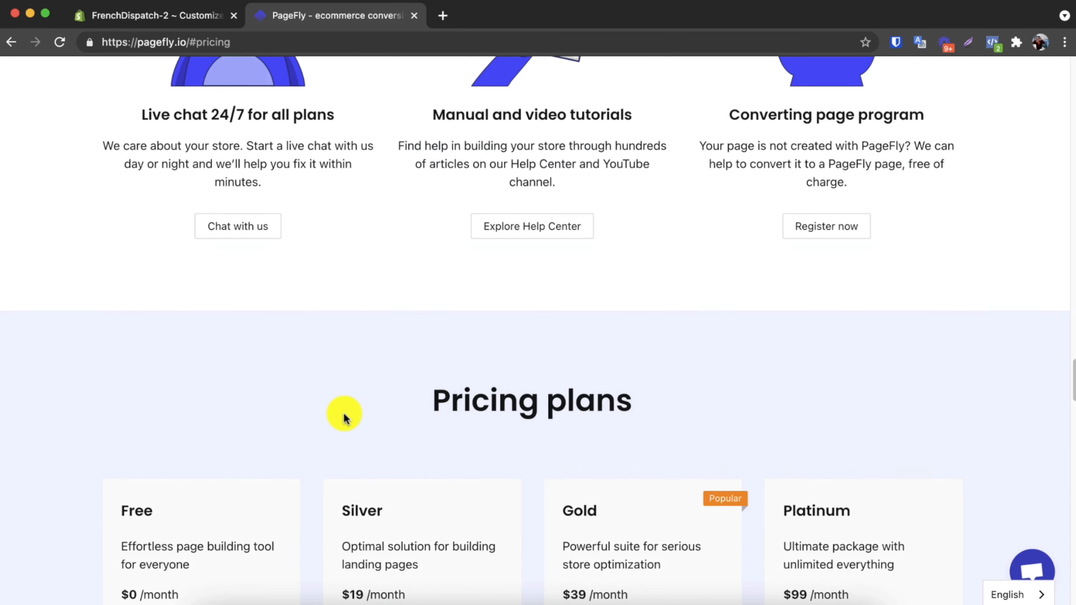
scroll(344, 418, "down", 3)
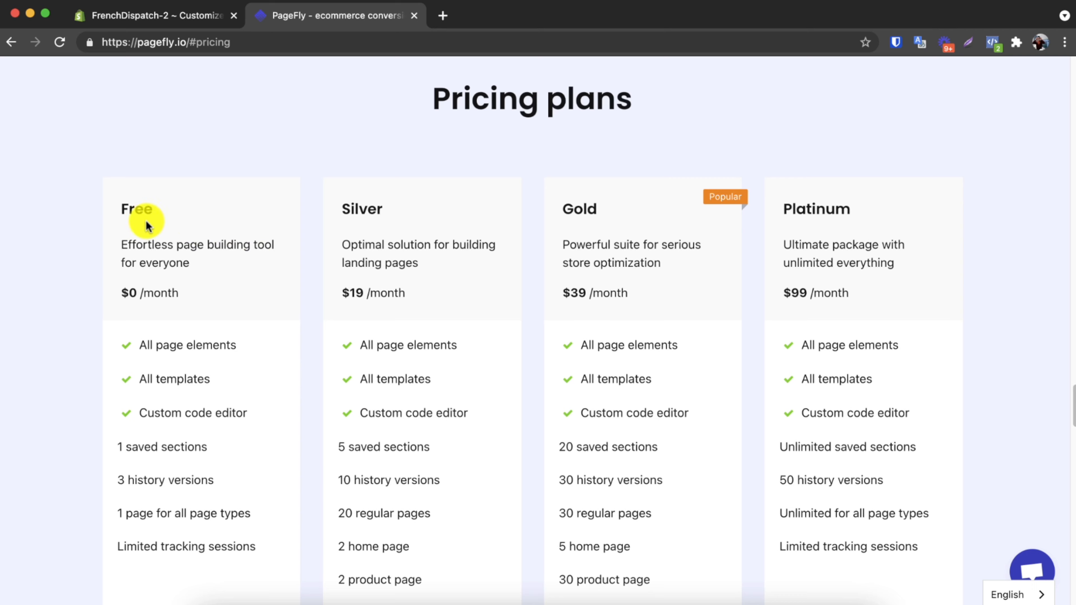
left_click(140, 211)
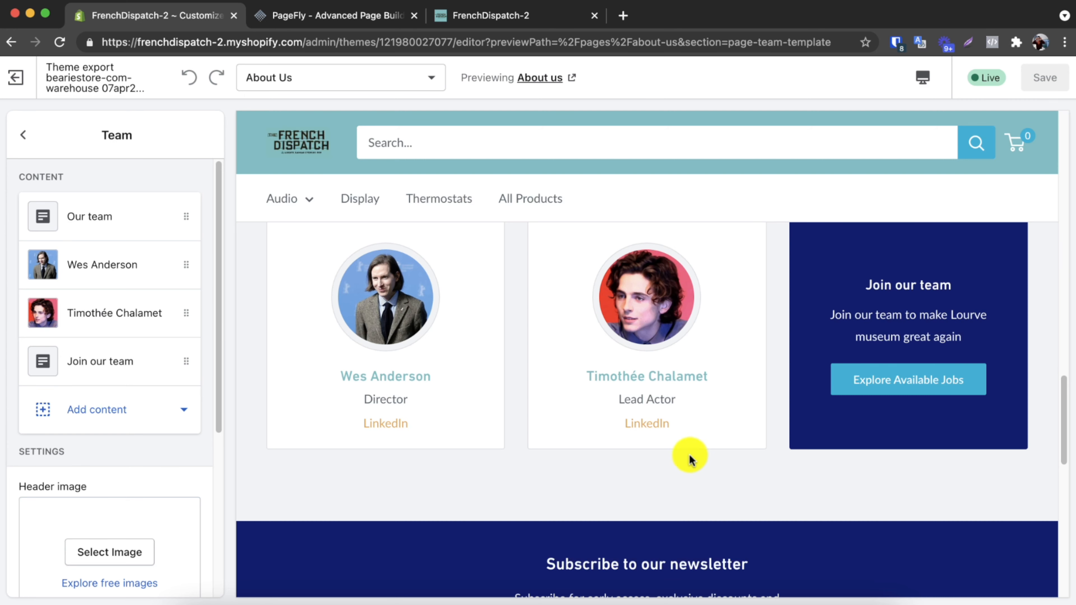
Step: Change the About Us preview in the Shopify theme editor to the Mobile view and look back up the page
scroll(690, 459, "down", 1)
left_click(926, 75)
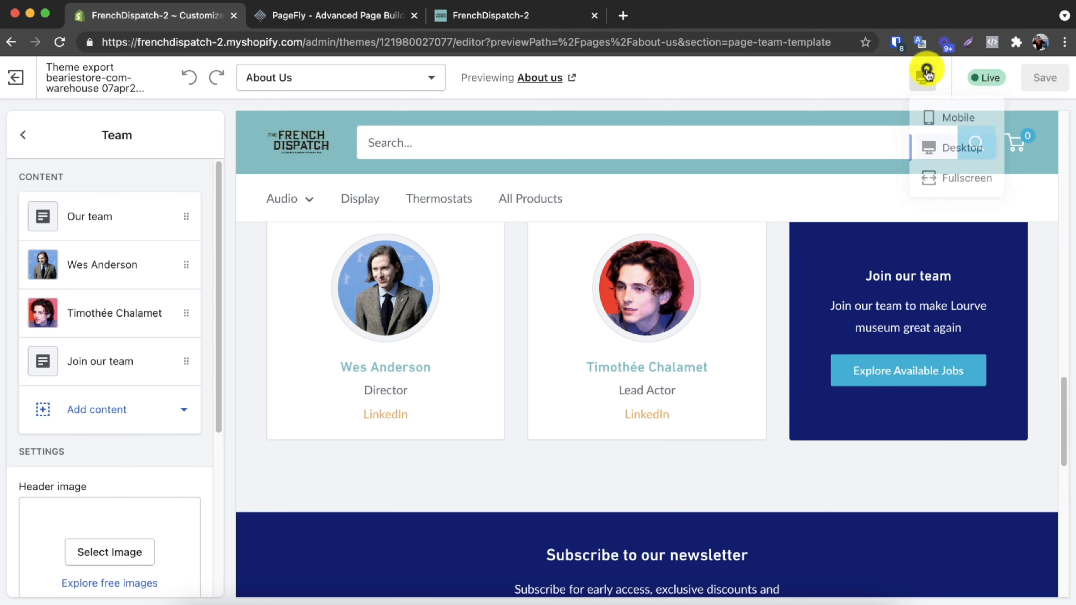
left_click(950, 117)
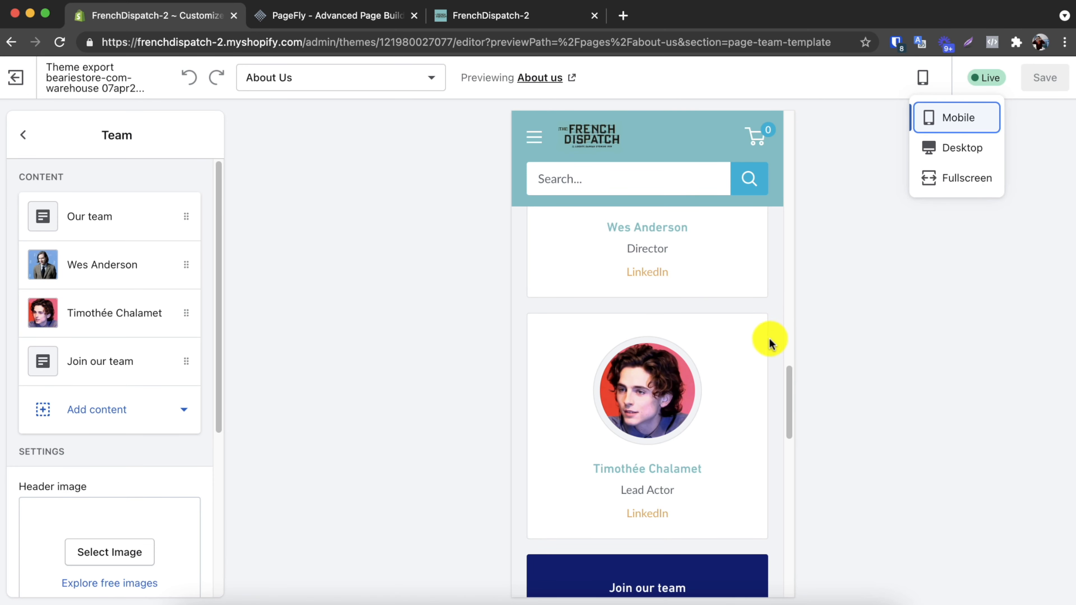
scroll(690, 360, "up", 10)
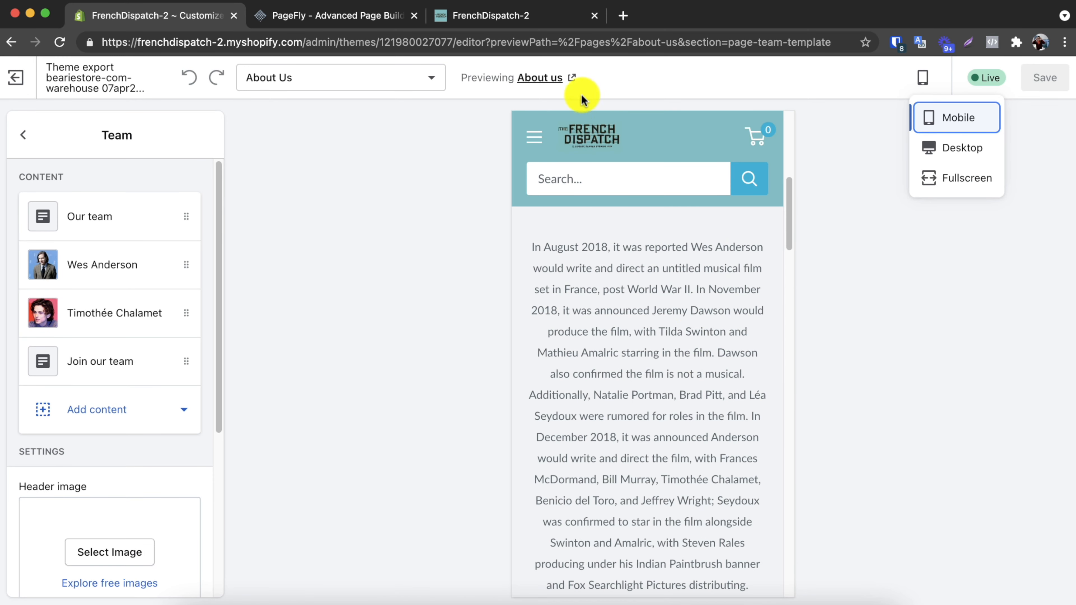
Step: Open the home page in the mobile preview and browse its slideshow, promotion blocks, featured collection and Our collections row
left_click(587, 133)
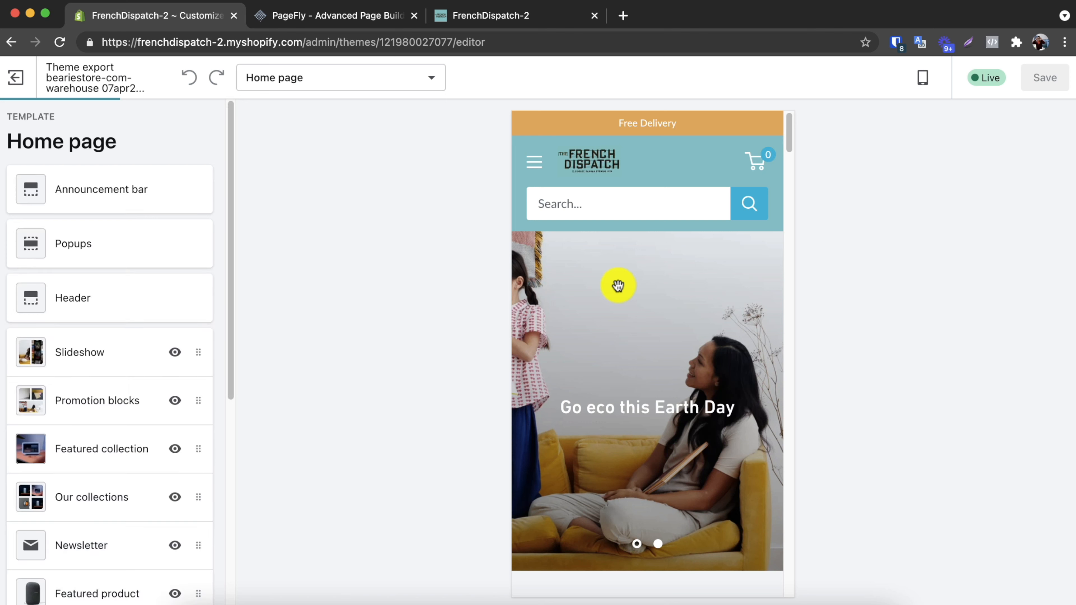
scroll(682, 370, "down", 5)
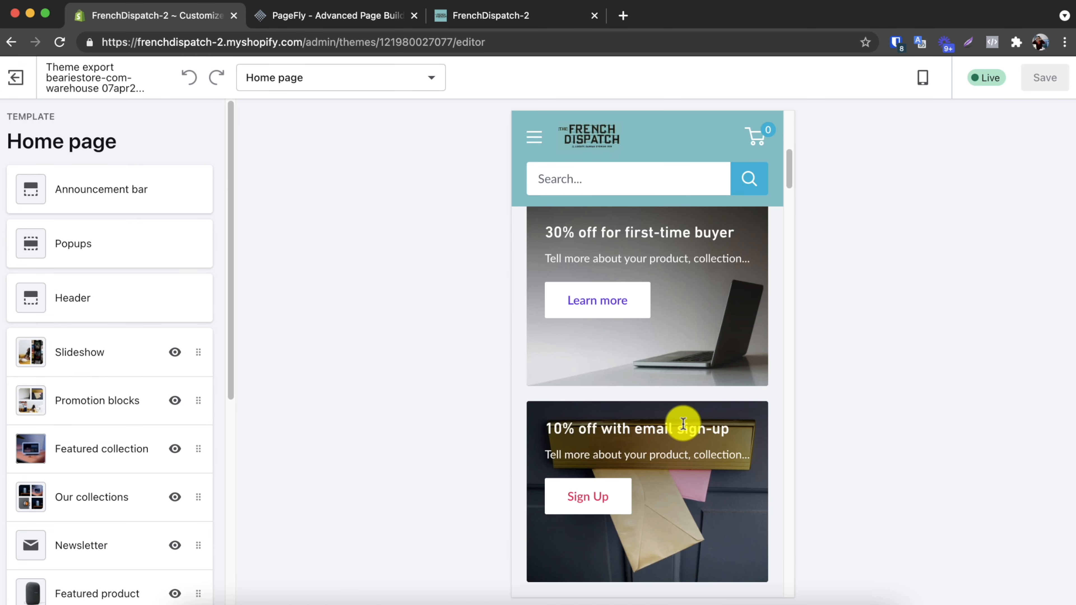
scroll(682, 420, "down", 8)
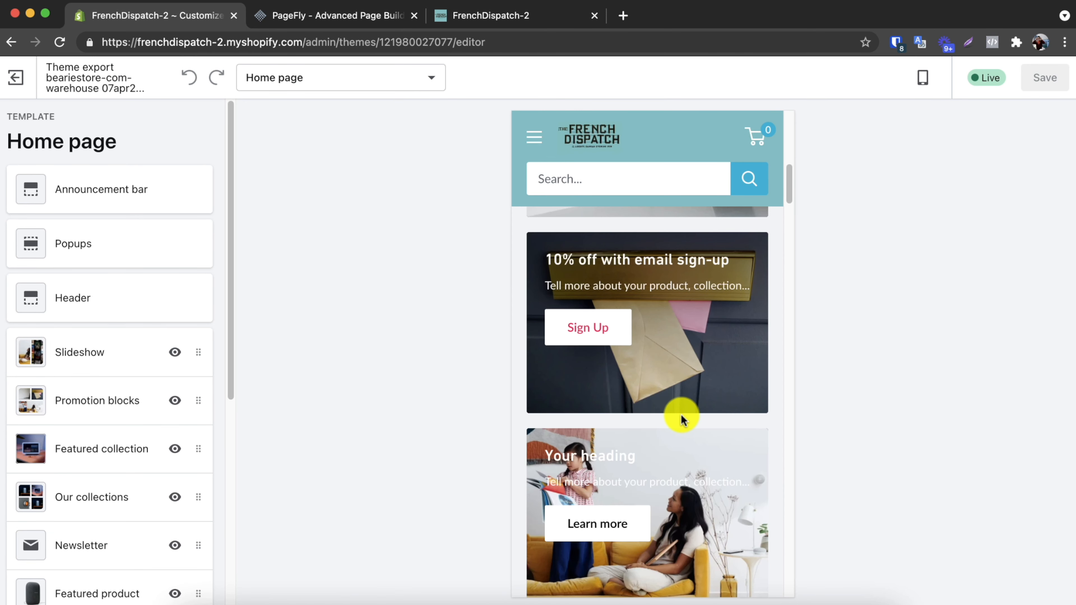
scroll(681, 414, "down", 3)
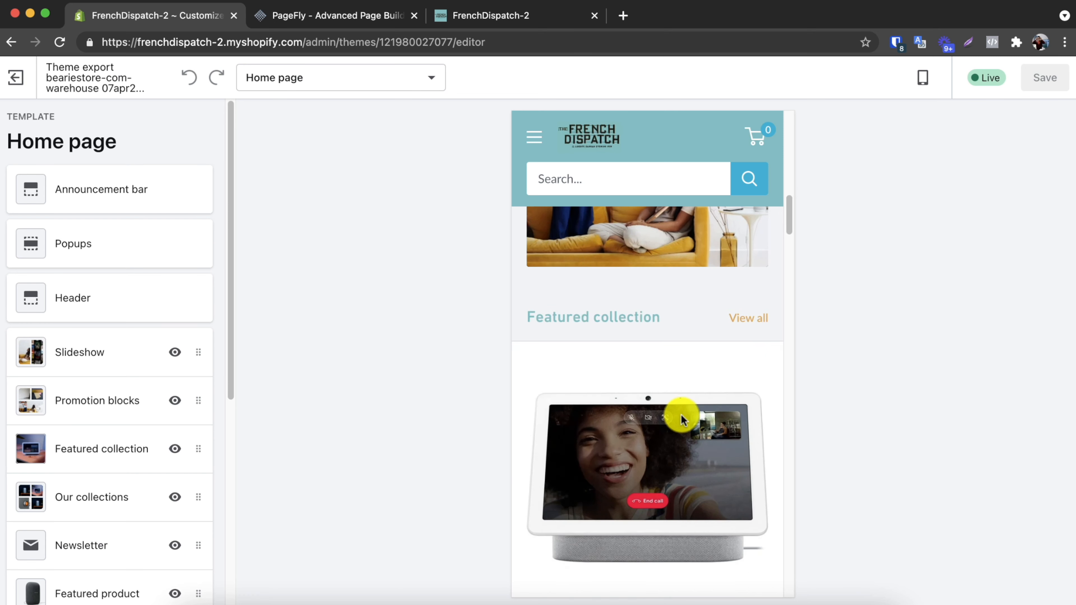
scroll(683, 420, "down", 3)
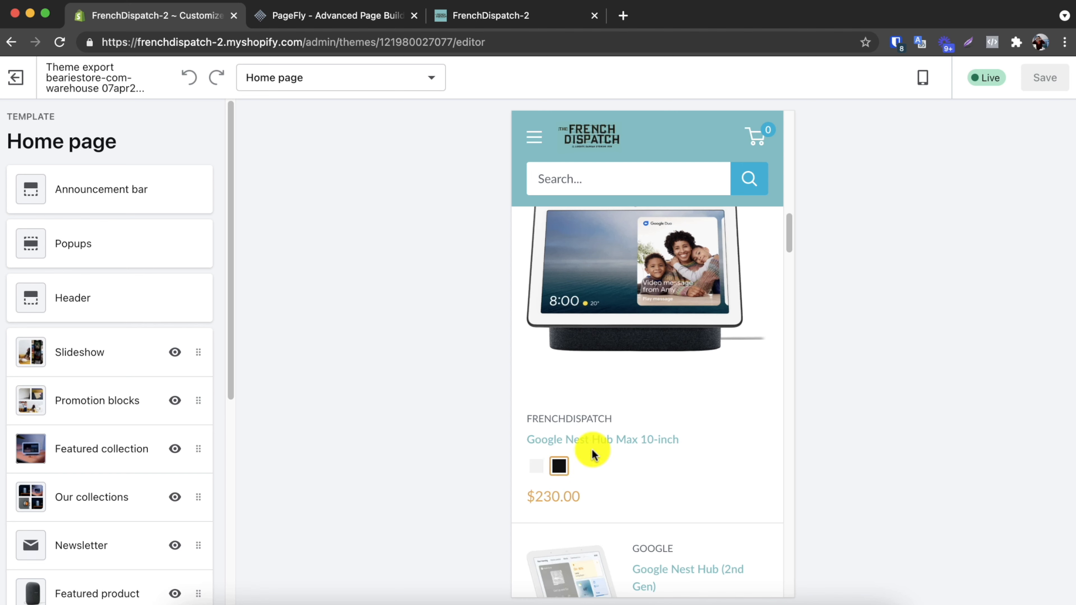
scroll(592, 454, "down", 5)
scroll(686, 325, "right", 4)
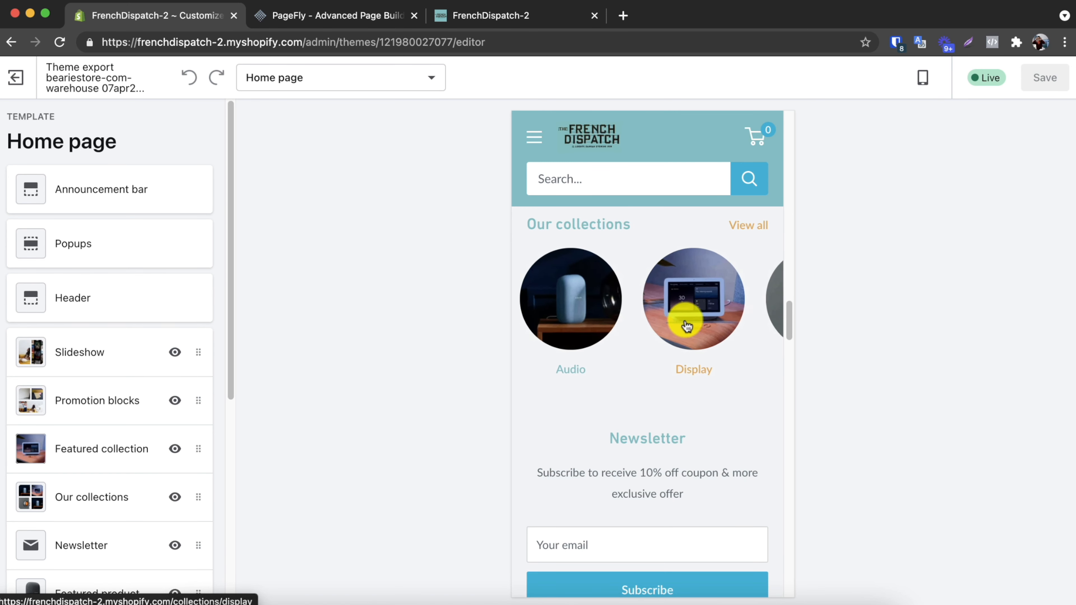
scroll(689, 322, "right", 4)
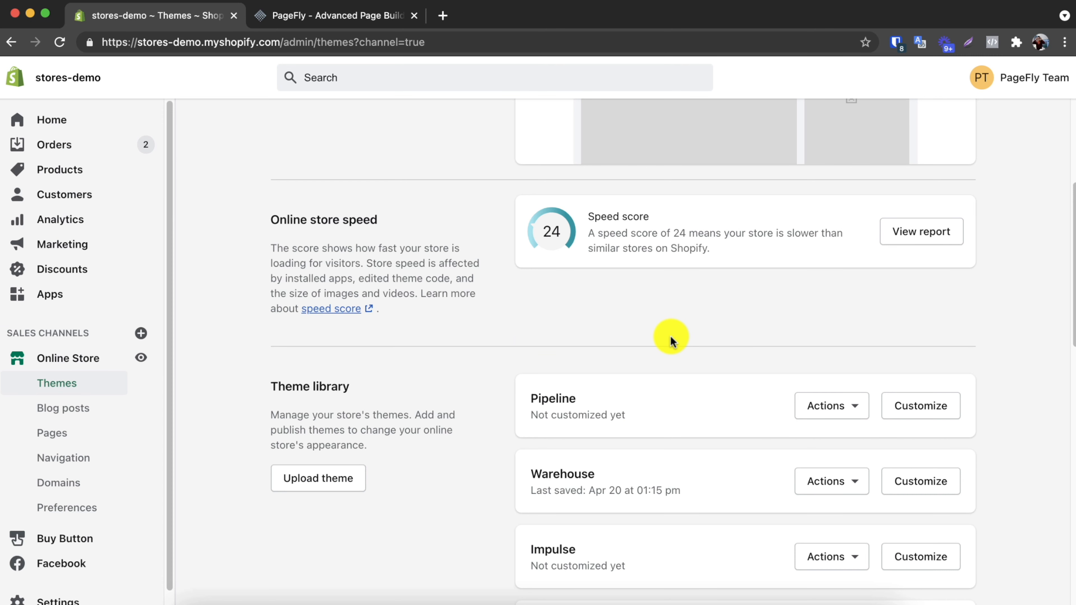
Step: Publish the Warehouse theme from the theme library as the store's live theme, replacing Brooklyn
scroll(671, 340, "up", 1)
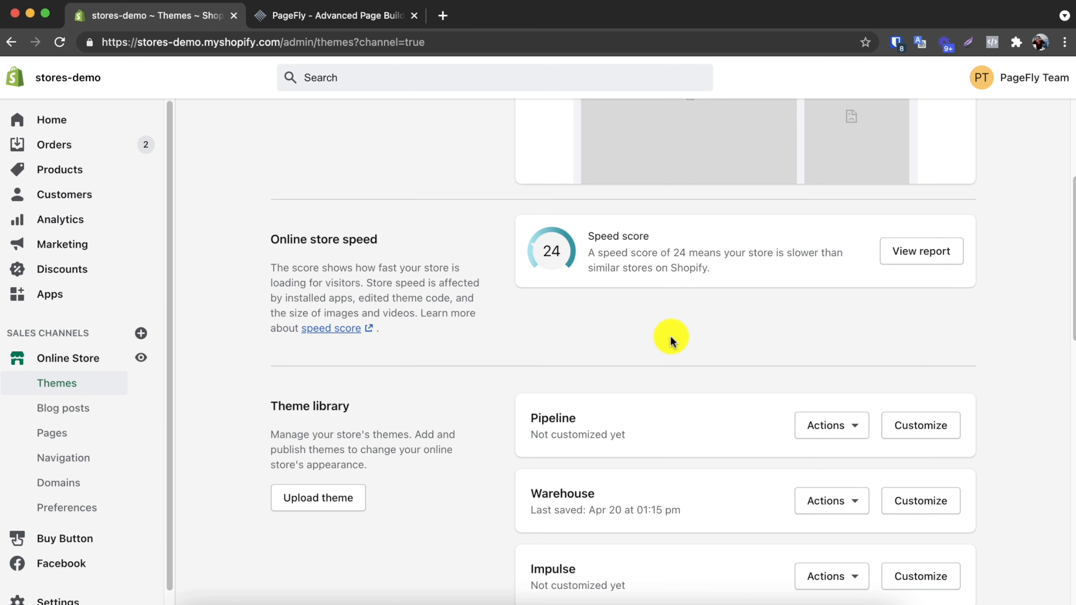
scroll(672, 336, "up", 2)
scroll(671, 335, "down", 1)
scroll(599, 292, "up", 10)
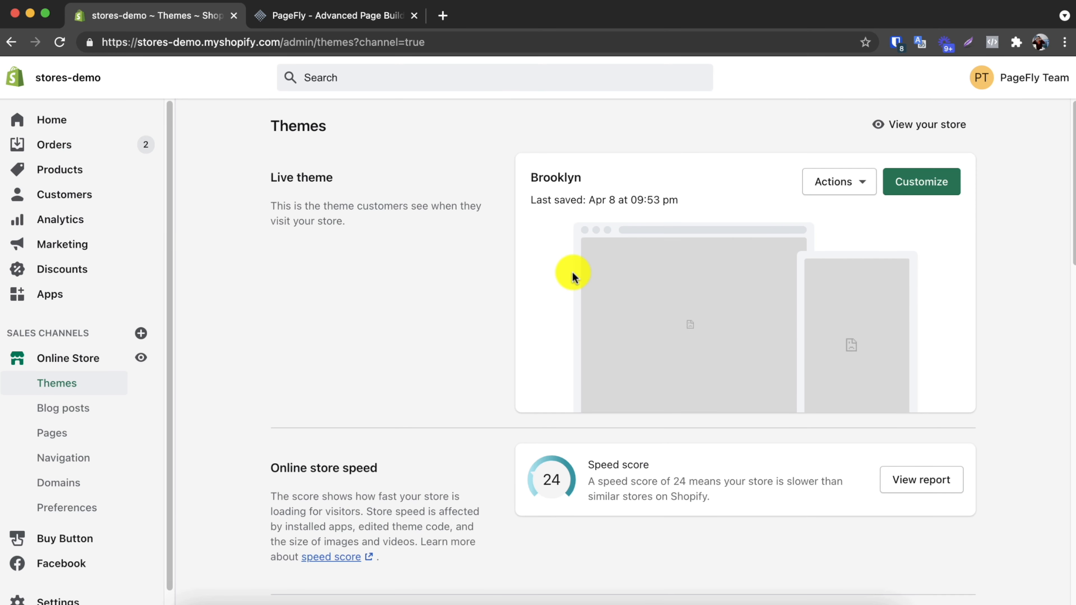
double_click(537, 177)
scroll(582, 344, "down", 5)
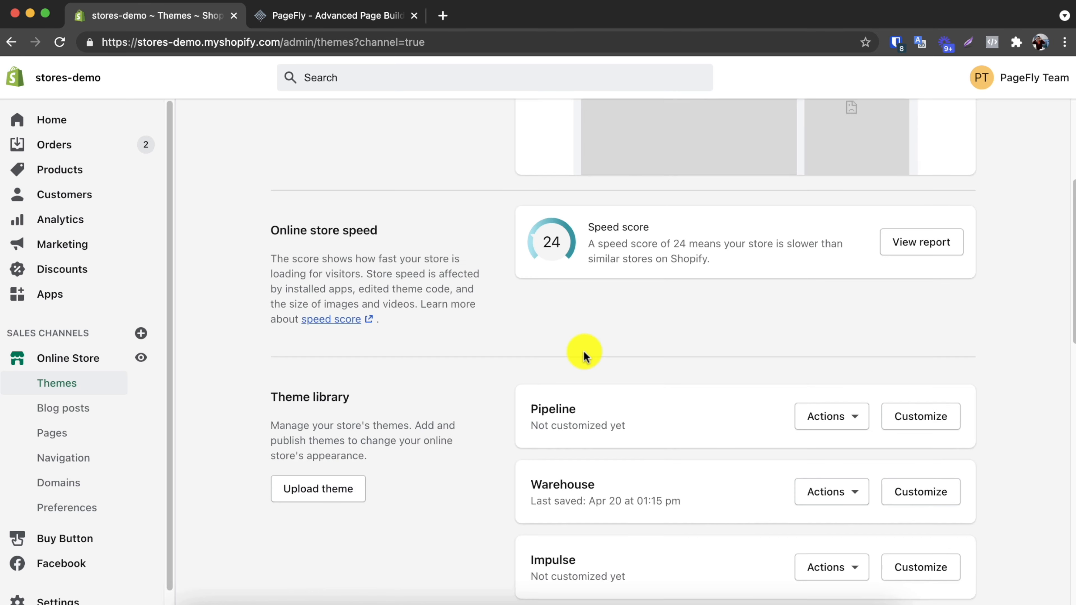
scroll(697, 392, "down", 3)
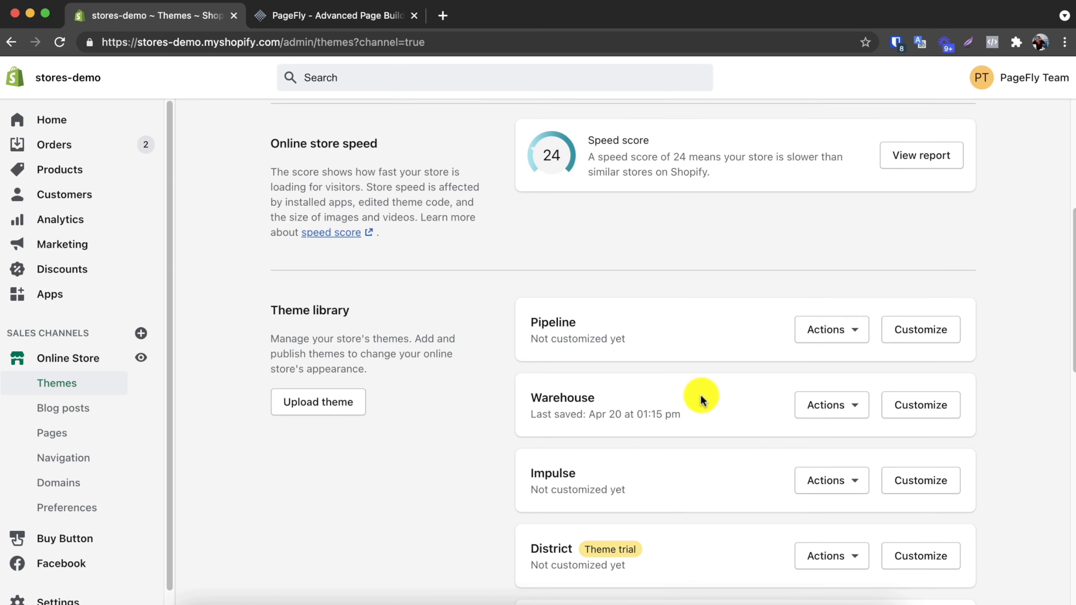
left_click(831, 385)
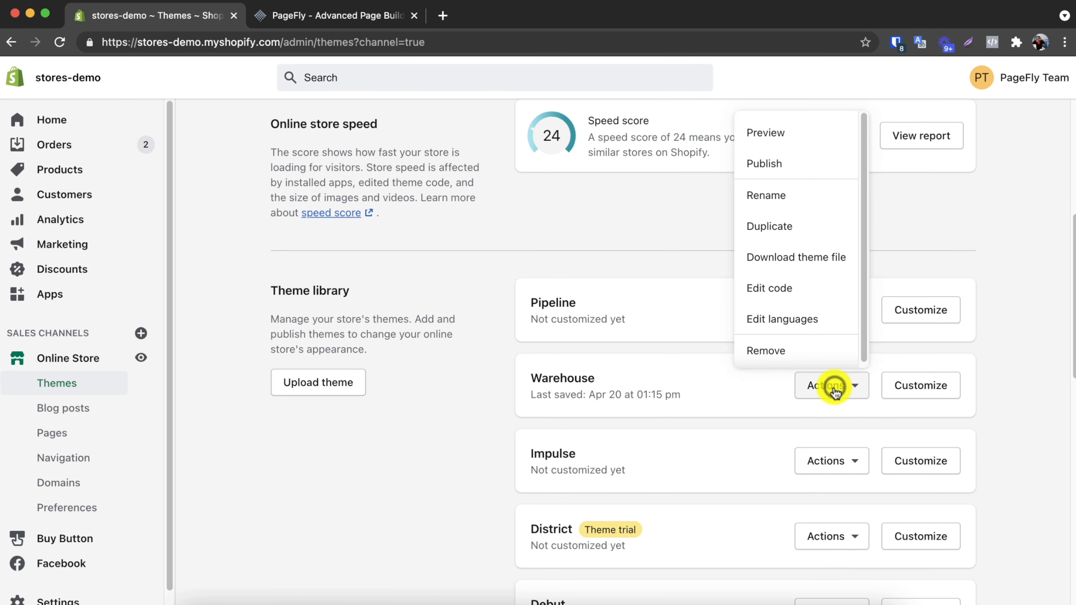
left_click(820, 158)
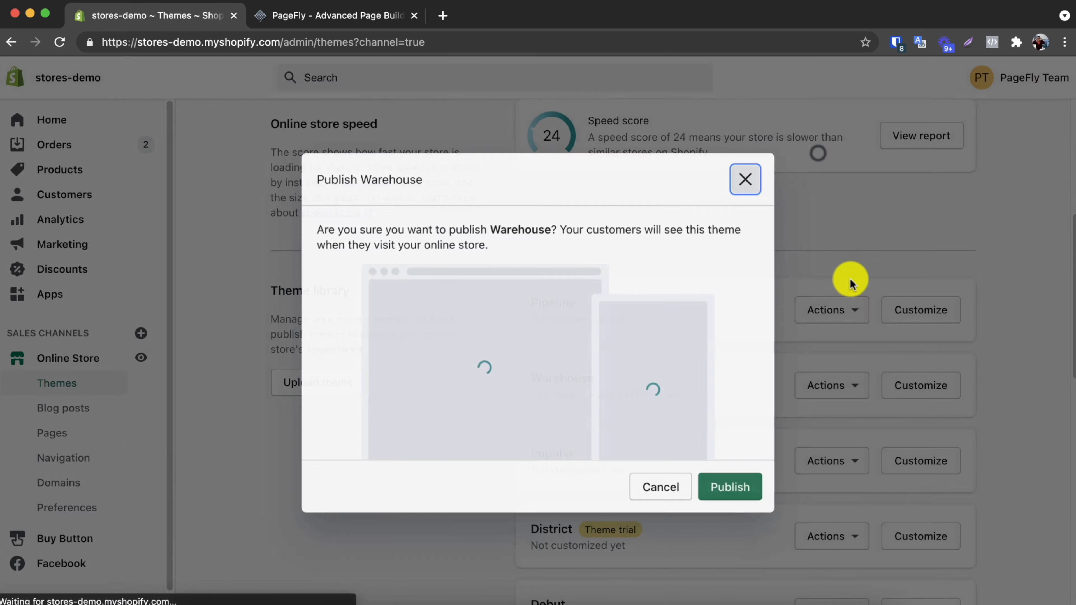
left_click(724, 486)
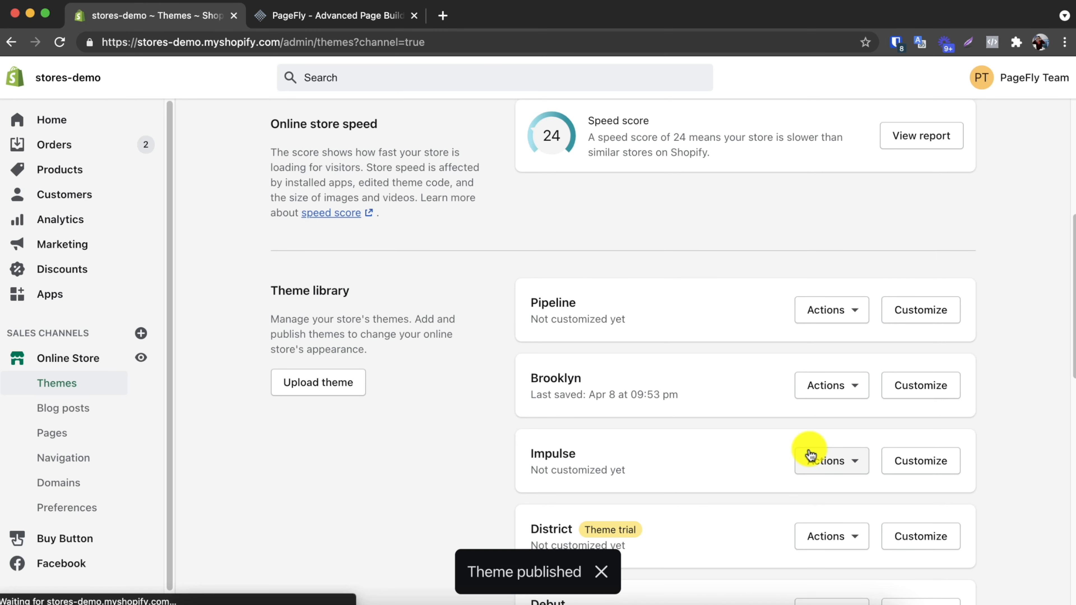
scroll(809, 455, "up", 6)
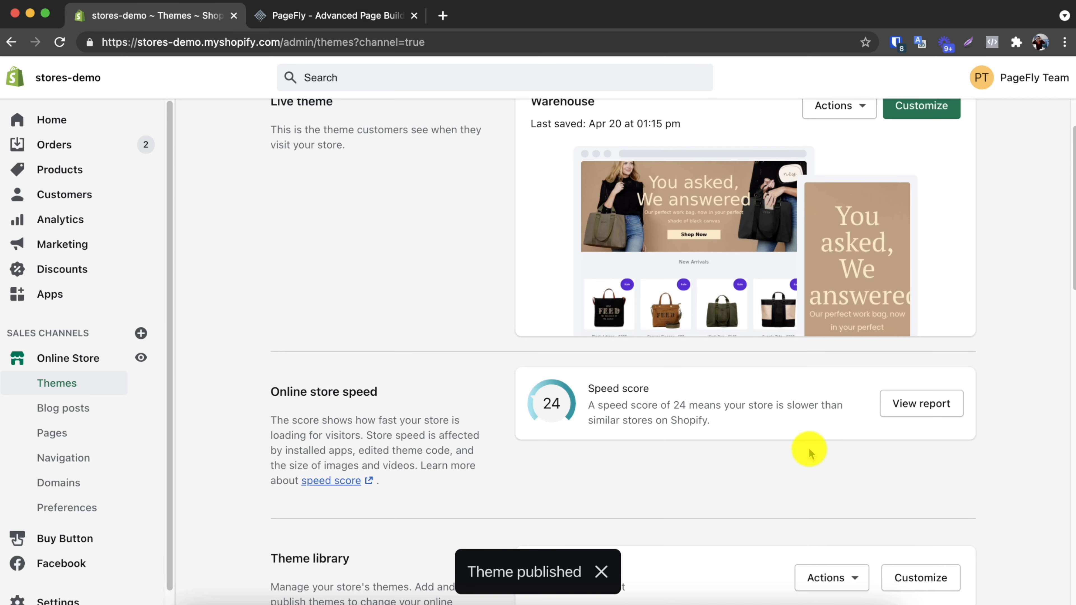
scroll(810, 452, "down", 3)
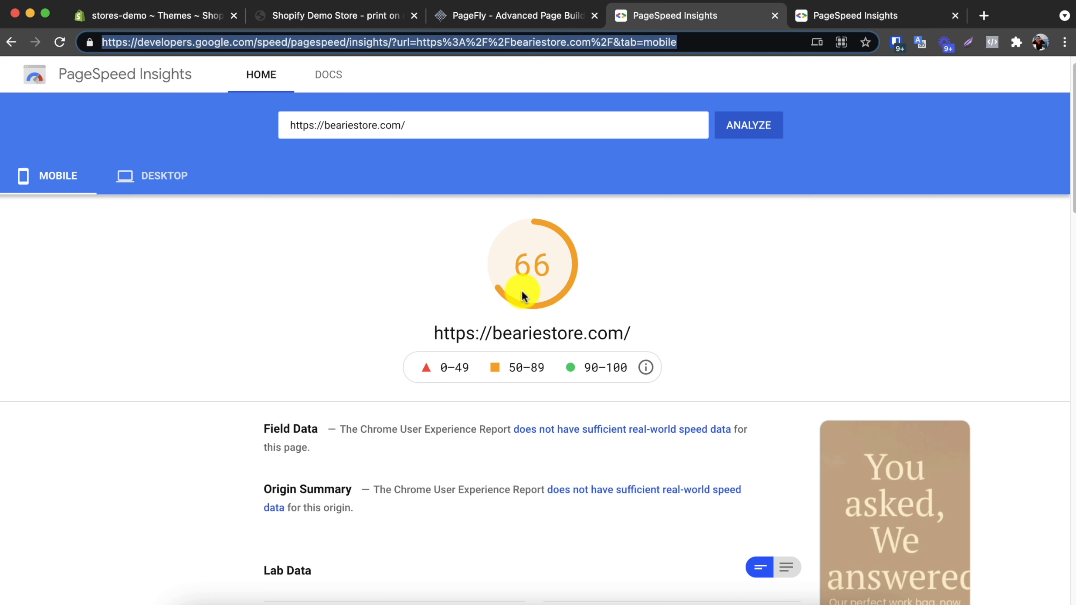
scroll(442, 313, "down", 1)
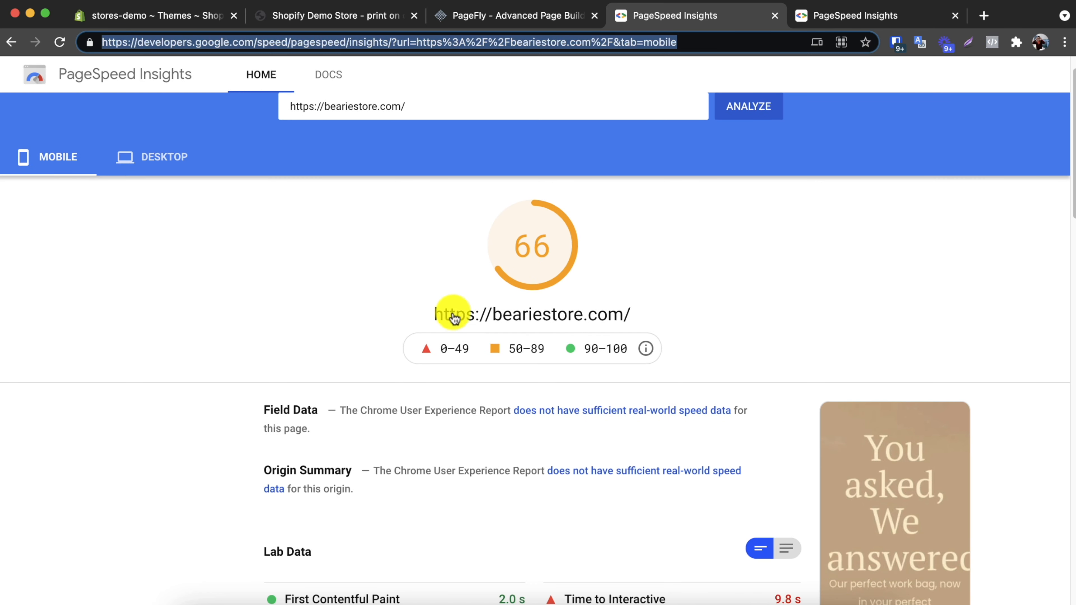
left_click_drag(514, 249, 561, 255)
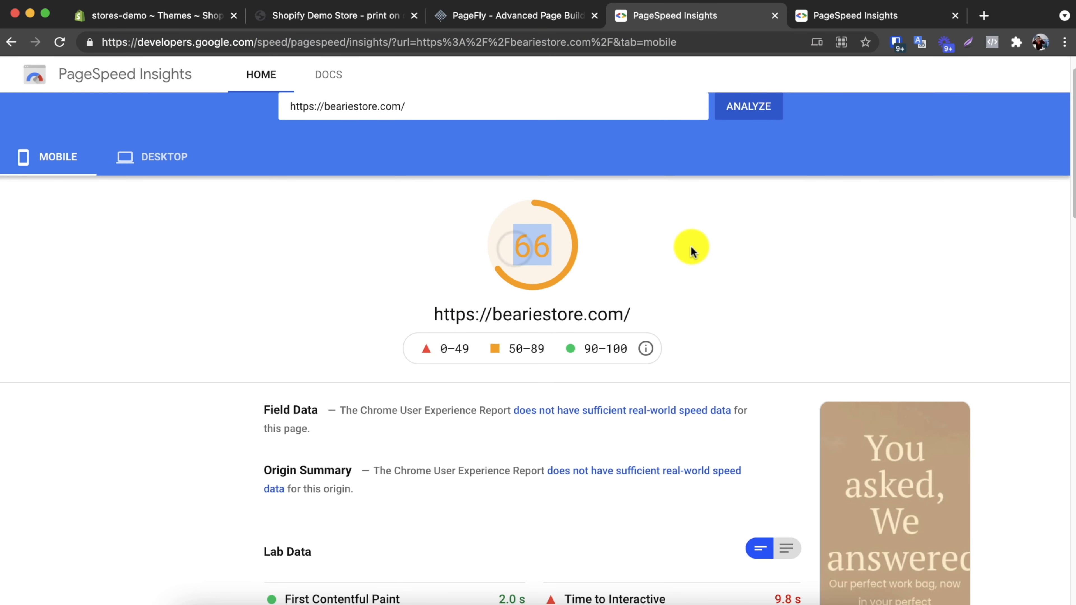
left_click(152, 156)
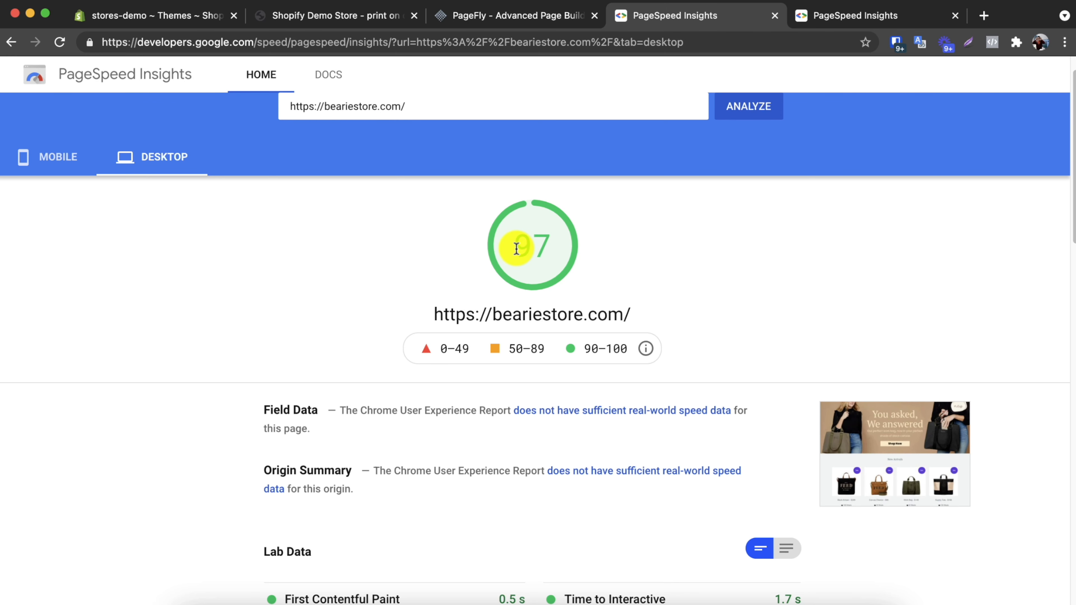
left_click(858, 16)
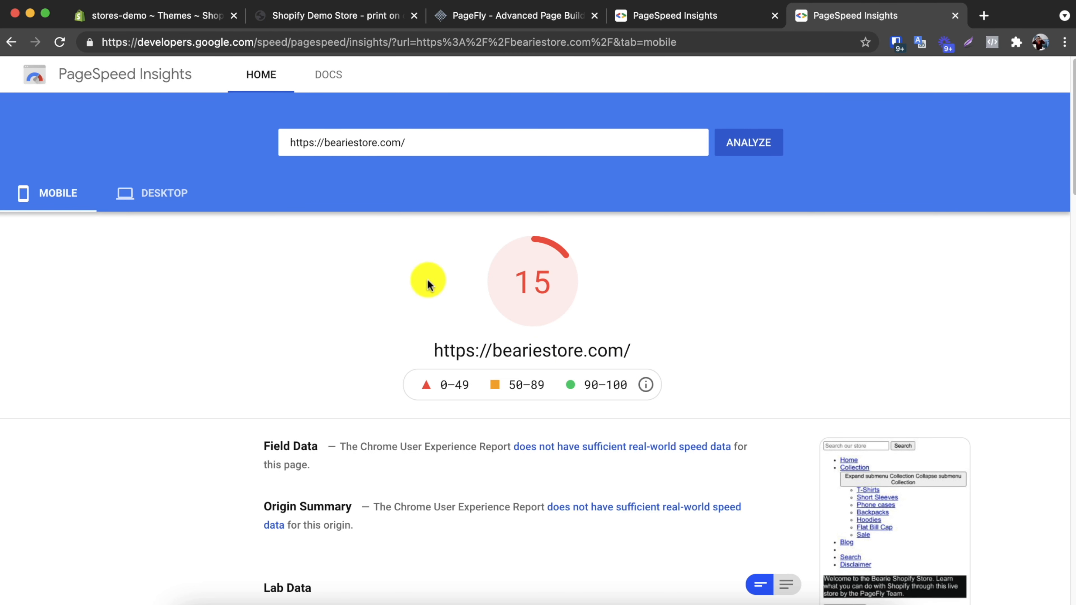
left_click(142, 202)
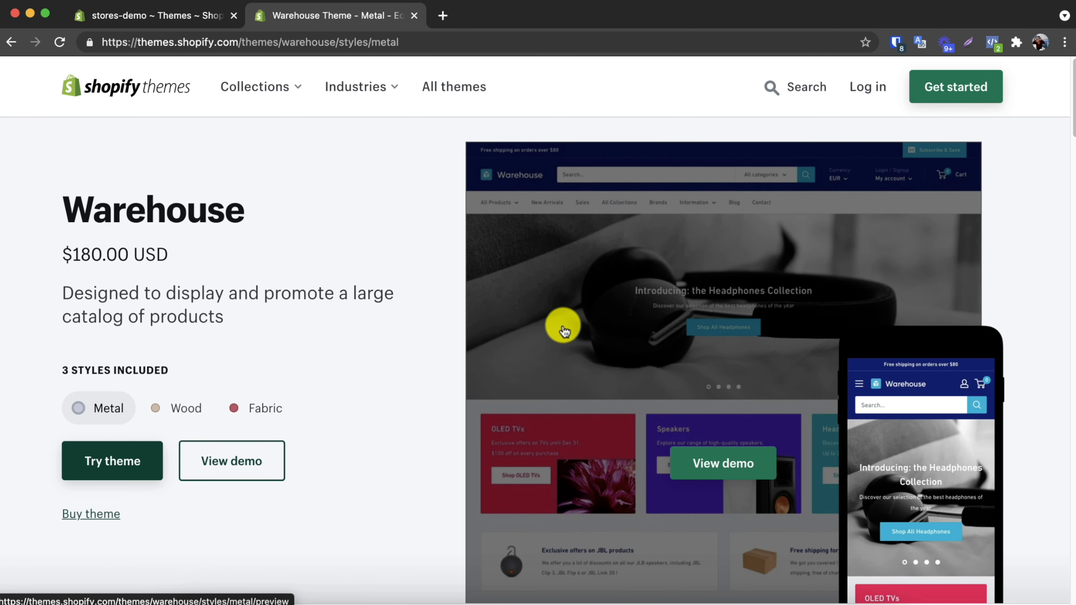
Step: Look through Warehouse's Shopify theme store page down to the reviews section and examine its overall positive rating
scroll(563, 330, "down", 5)
scroll(518, 365, "down", 15)
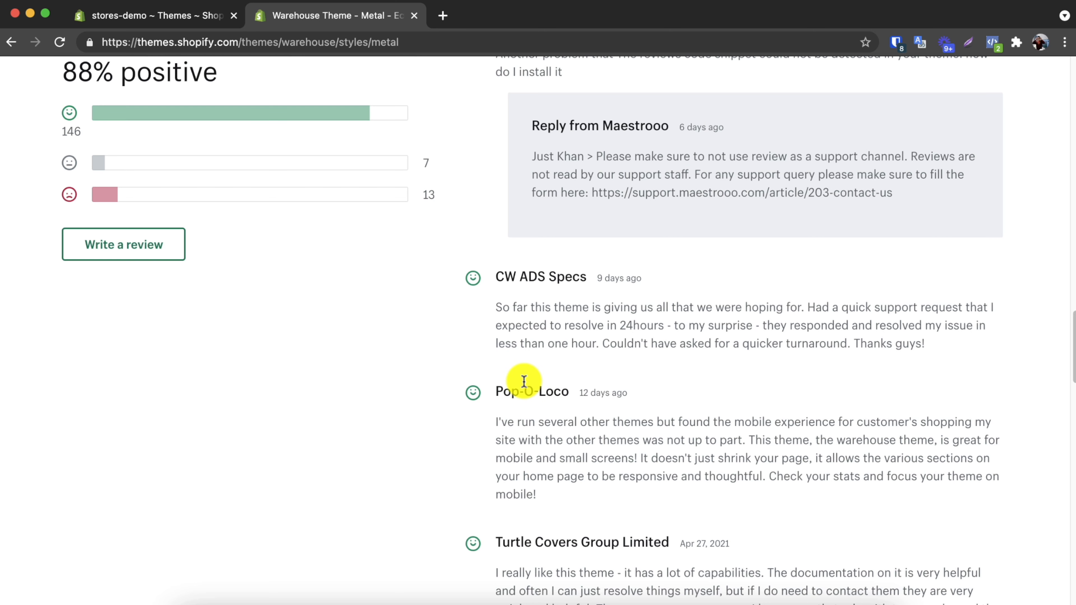
scroll(523, 380, "up", 3)
triple_click(235, 180)
scroll(234, 180, "down", 1)
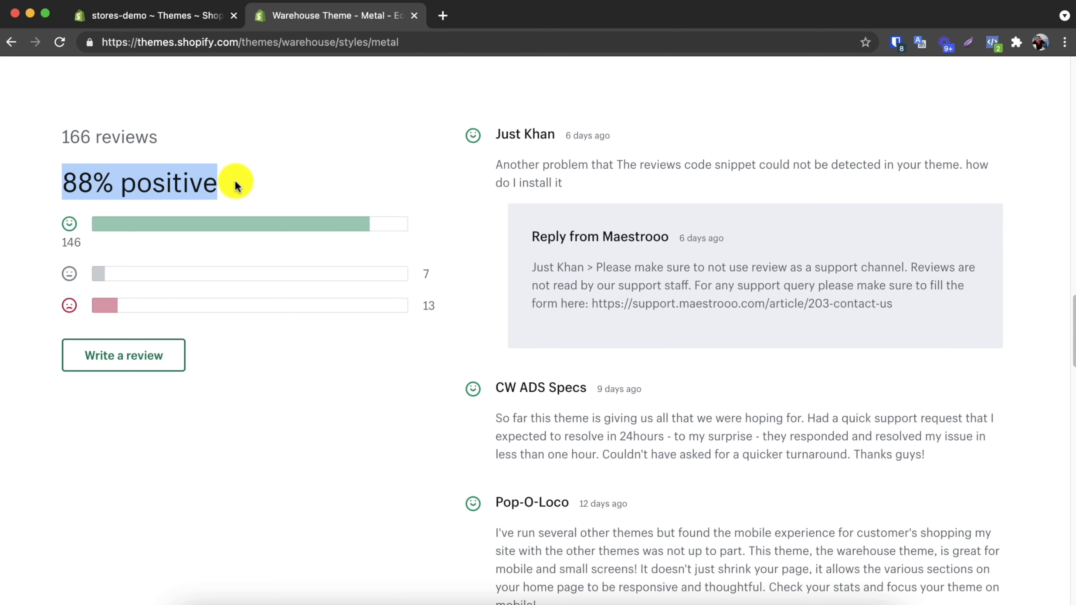
left_click(235, 186)
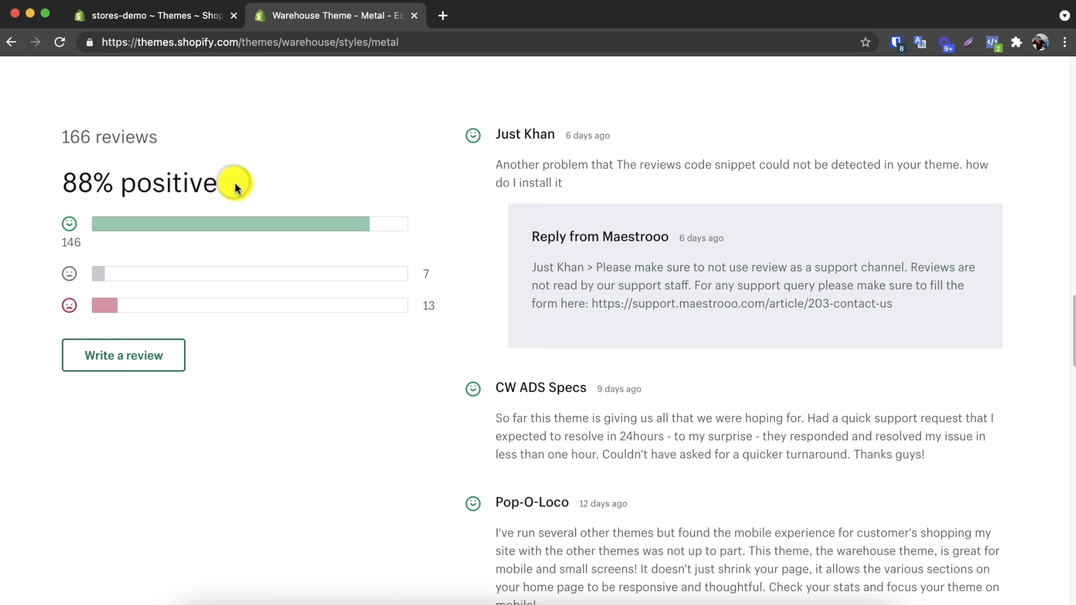
double_click(144, 179)
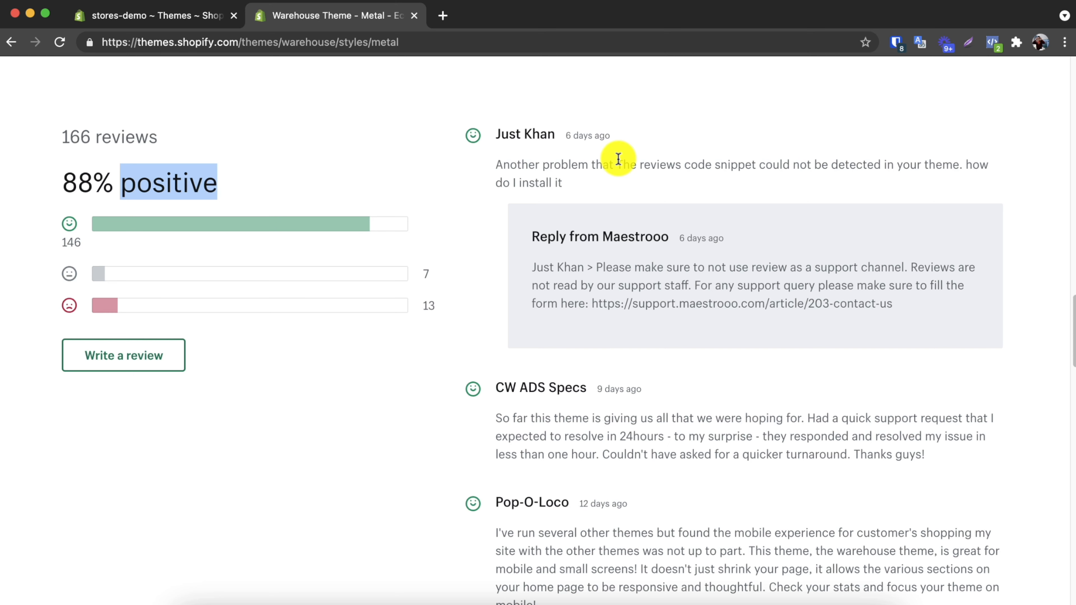
Step: Read the individual merchant reviews of the Warehouse theme and open page 2 of the reviews
scroll(721, 200, "down", 3)
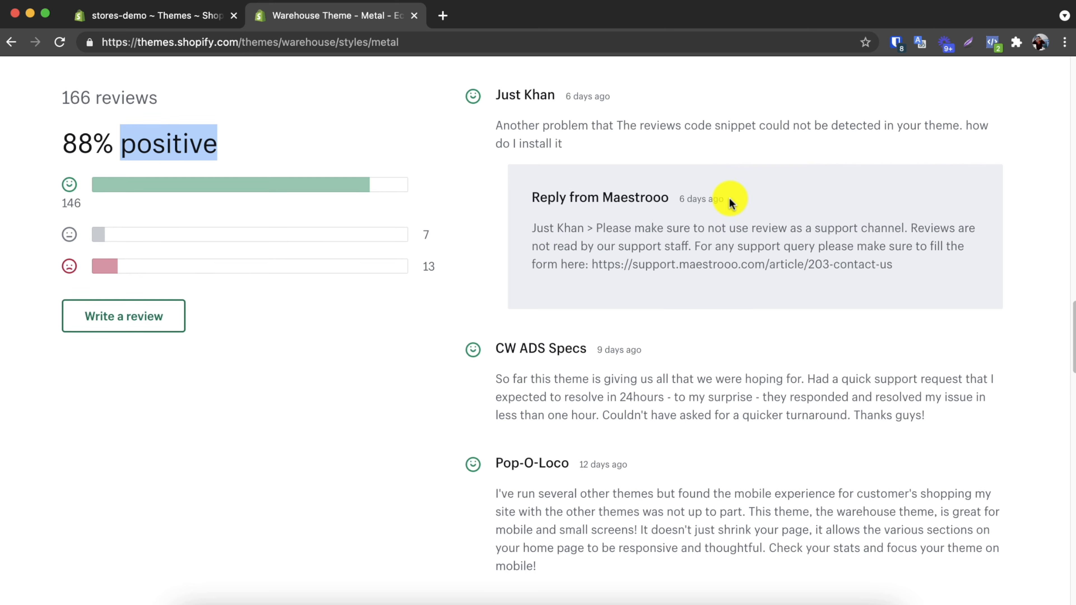
scroll(729, 202, "down", 4)
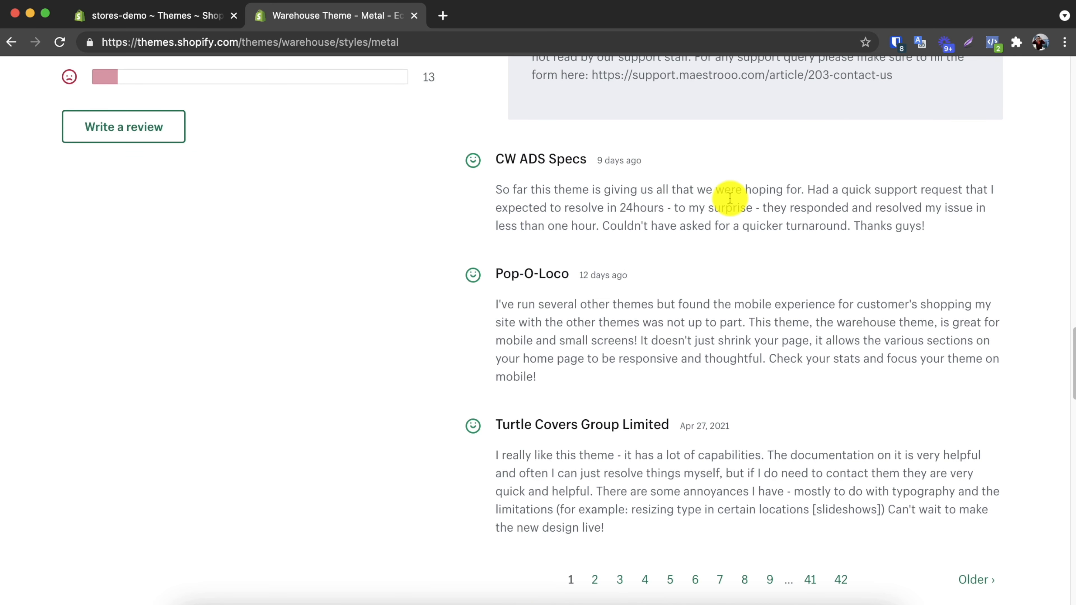
scroll(729, 198, "down", 6)
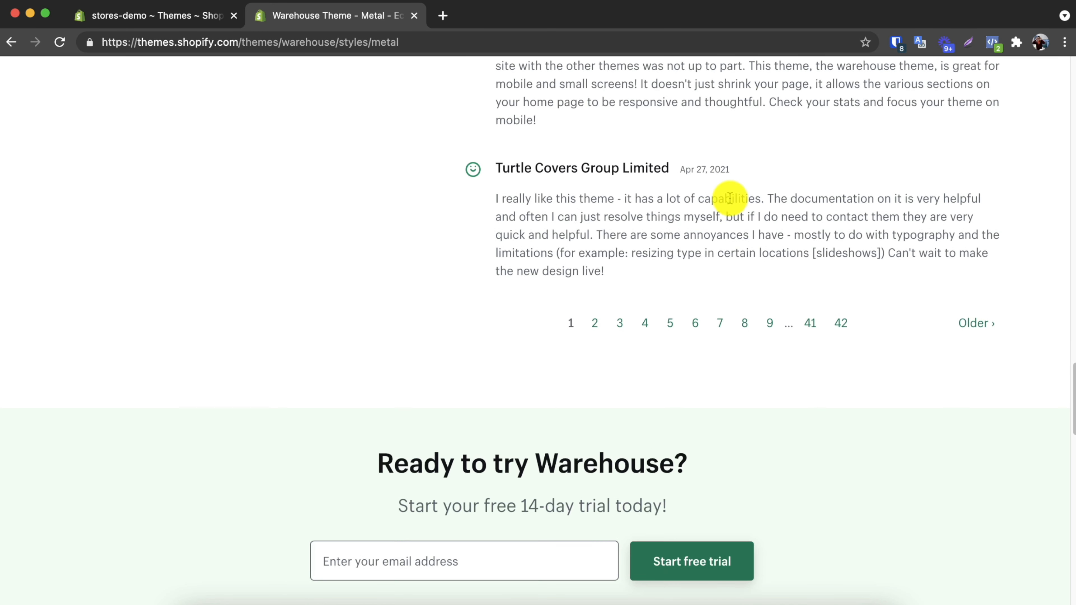
scroll(730, 198, "up", 1)
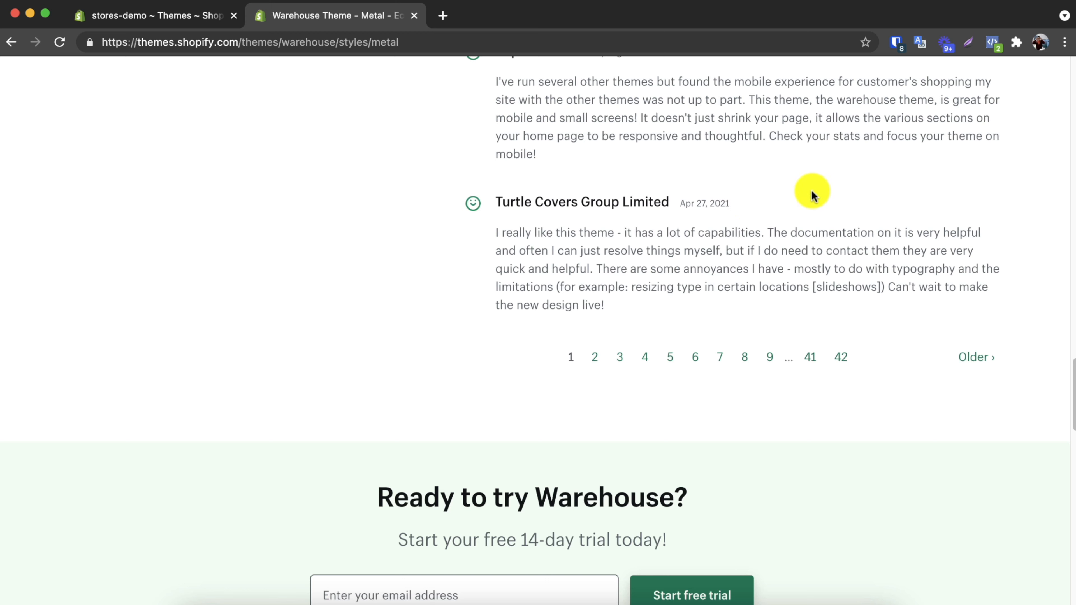
scroll(741, 284, "up", 5)
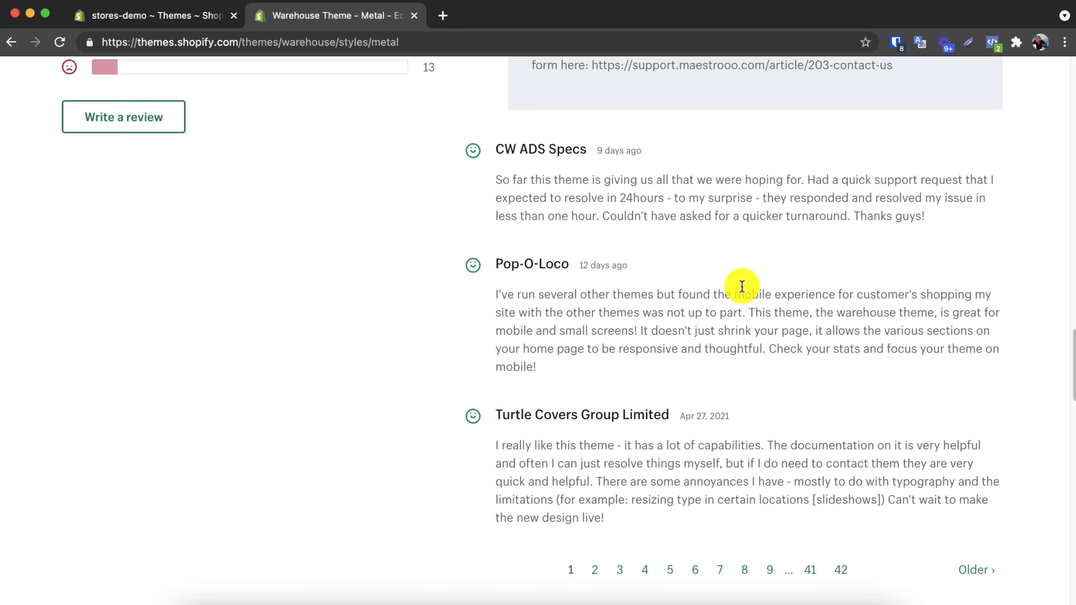
scroll(741, 286, "down", 3)
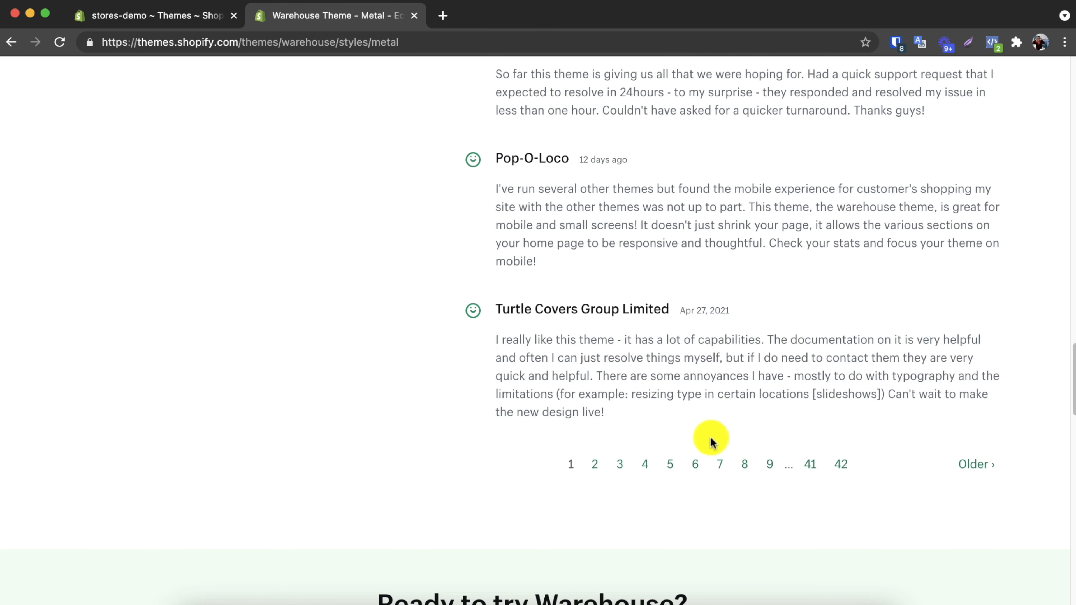
left_click(594, 463)
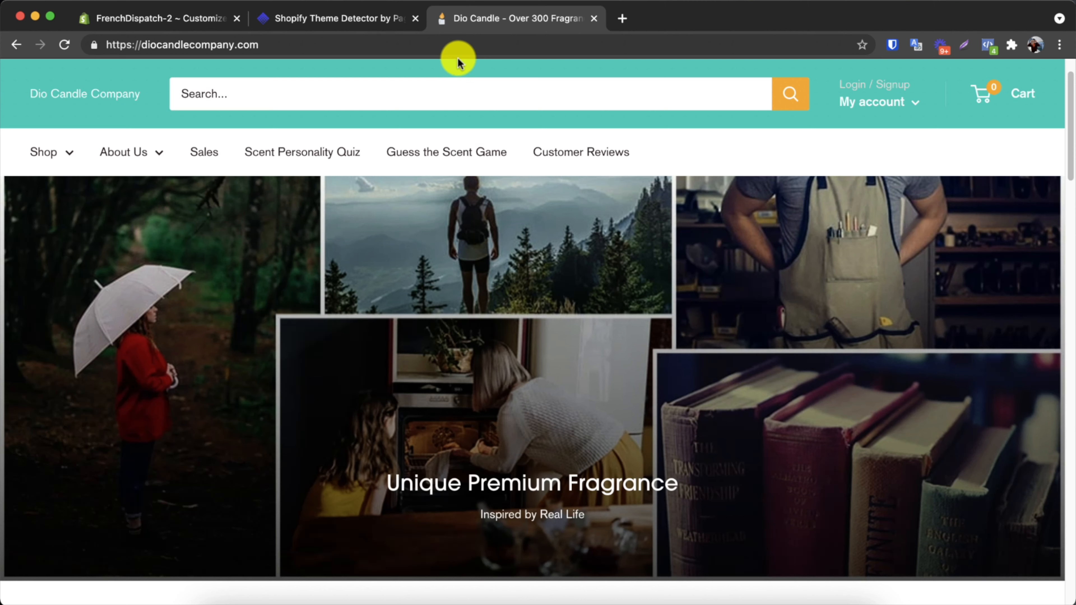
left_click(372, 19)
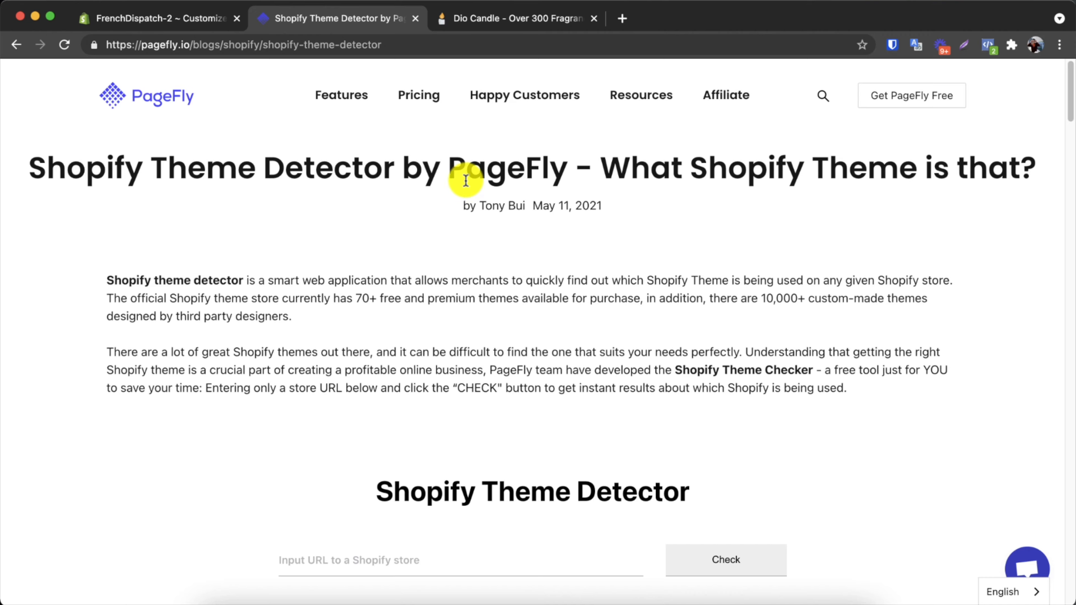
left_click(475, 18)
left_click(469, 46)
key("super+c")
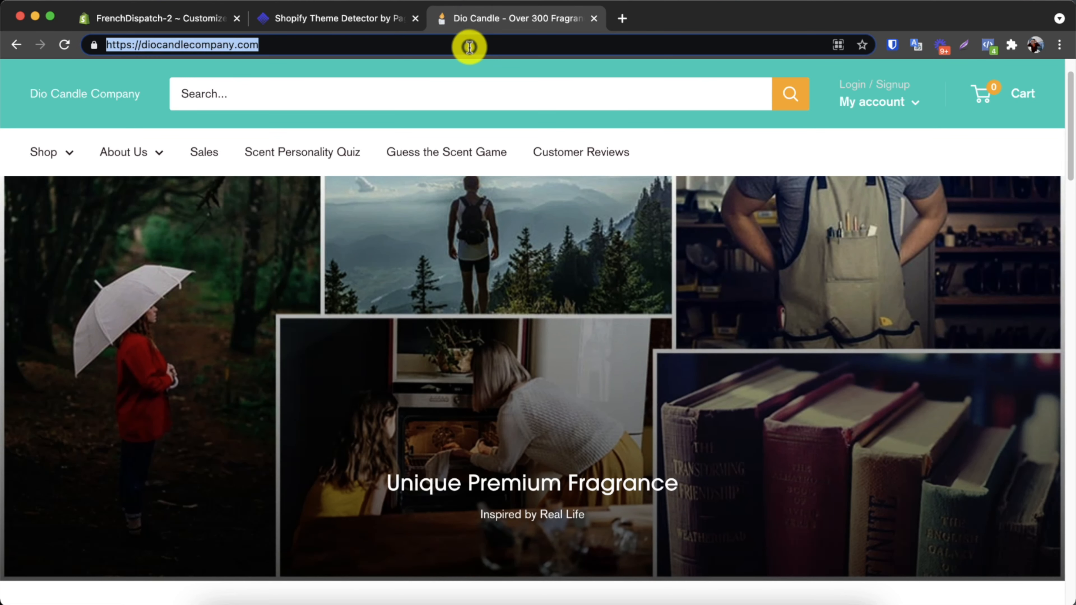
left_click(356, 19)
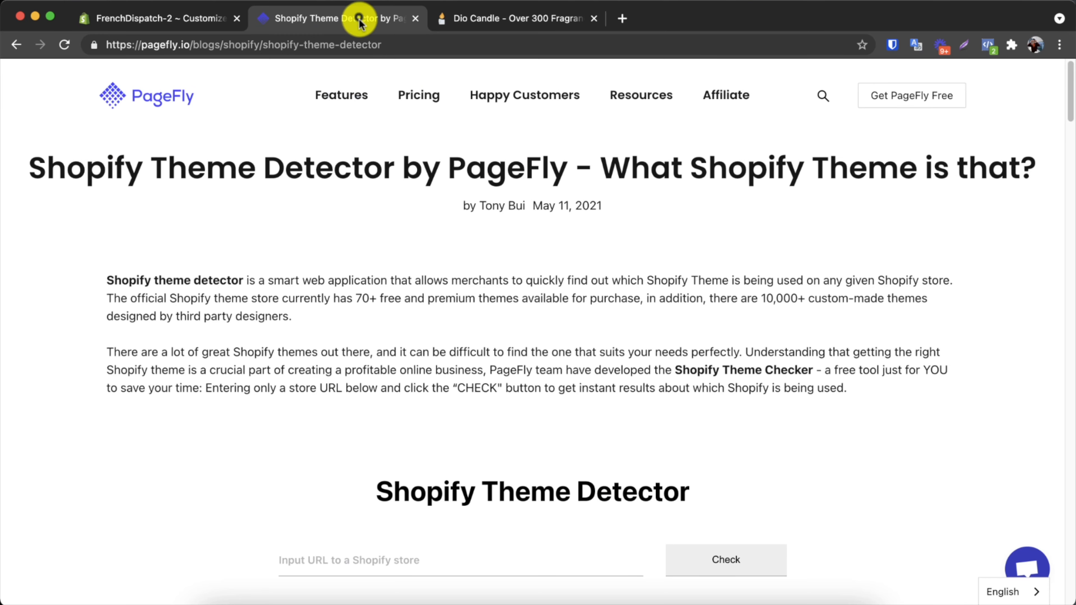
scroll(477, 202, "down", 4)
left_click(427, 410)
key("super+v")
left_click(754, 413)
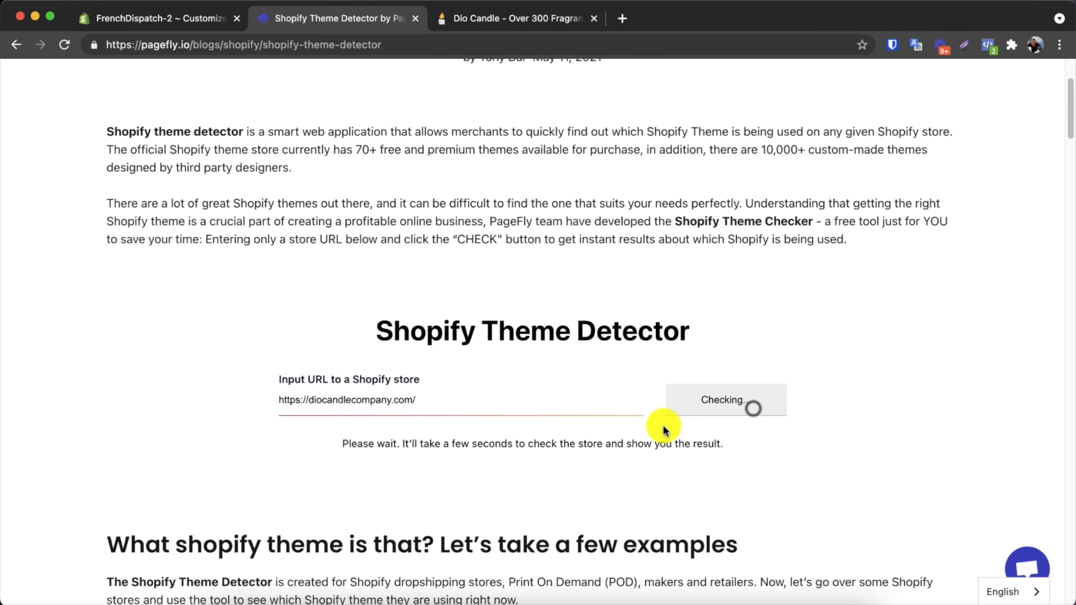
scroll(602, 435, "down", 1)
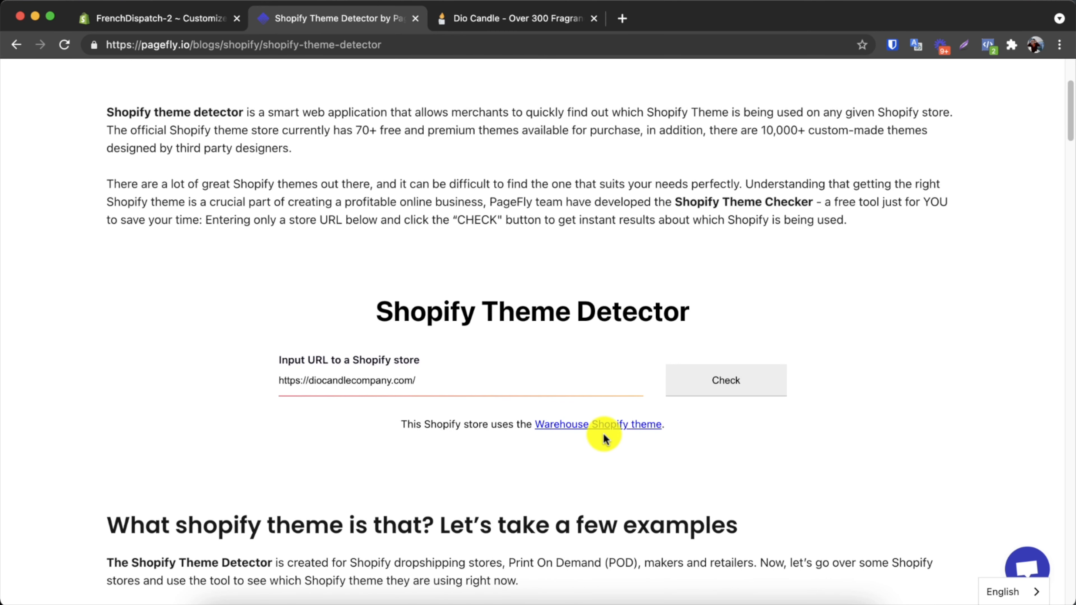
Step: Open the detected Warehouse theme's Shopify theme store page from the detector result and look over its price and styles
left_click(592, 424)
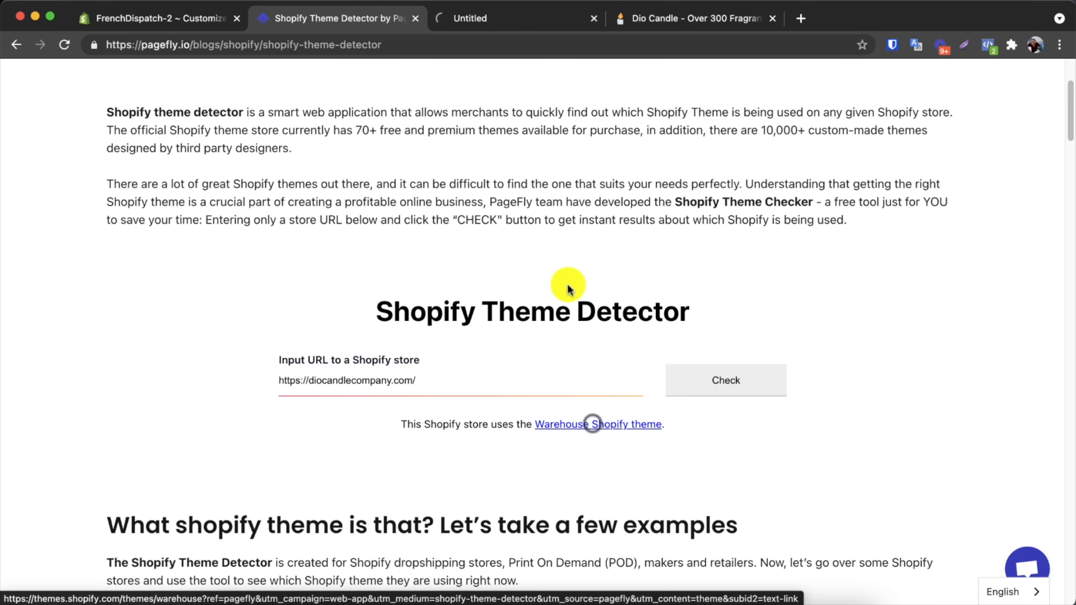
left_click(524, 19)
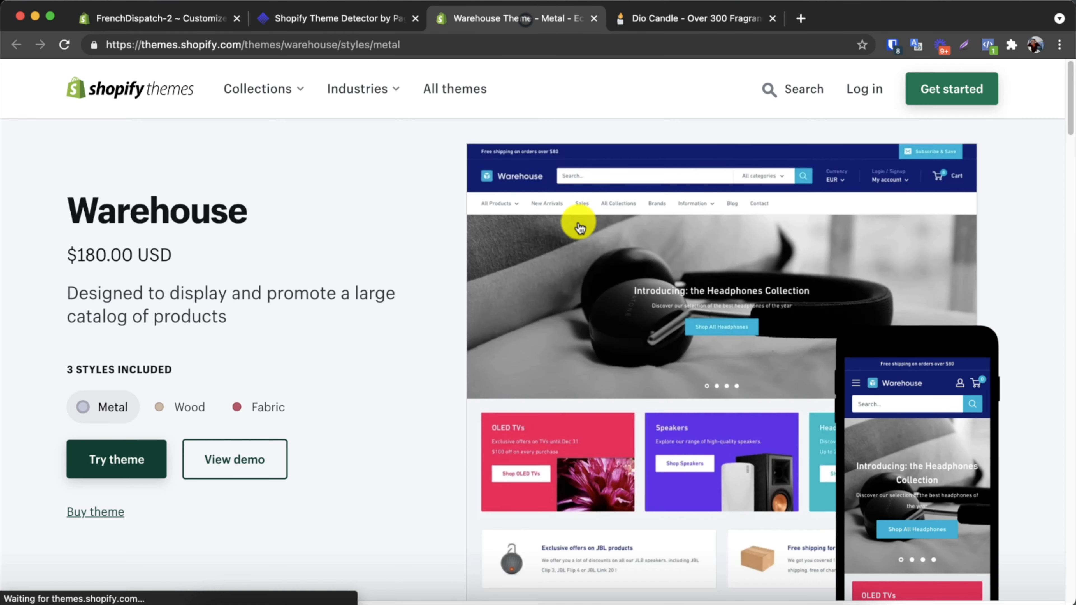
scroll(377, 310, "down", 2)
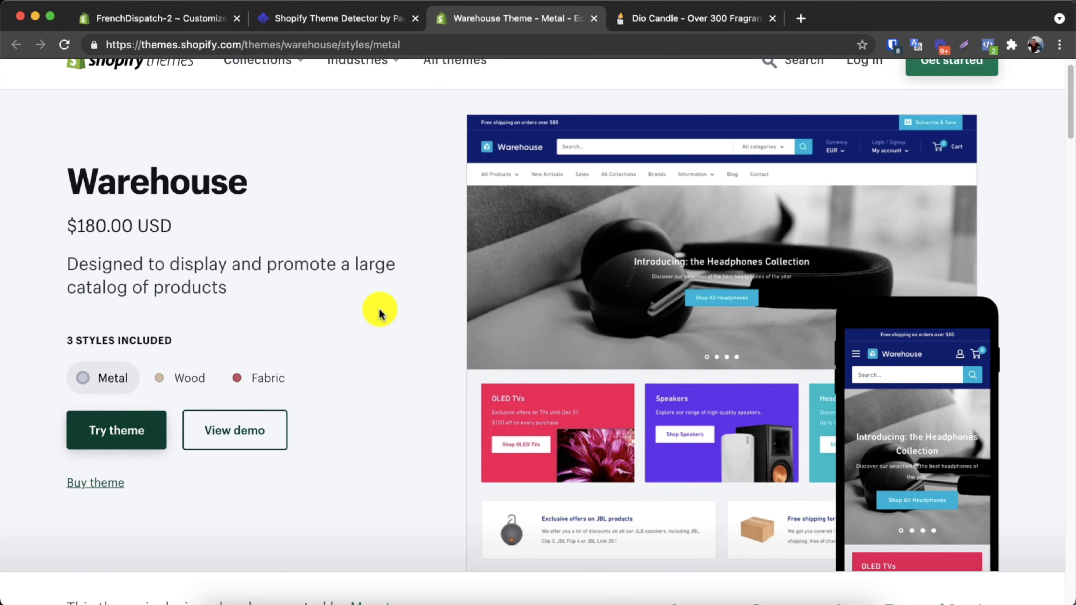
scroll(379, 314, "up", 2)
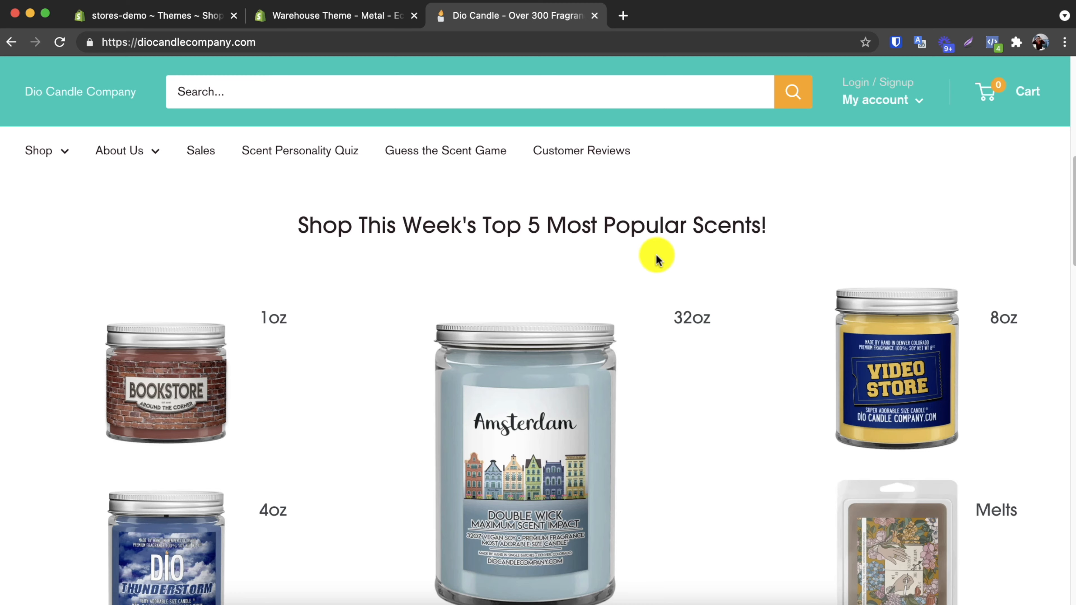
Step: Look over the Dio Candle homepage's popular scents and banner, and open the newsletter sign-up from the announcement bar
scroll(656, 254, "down", 2)
scroll(656, 258, "down", 2)
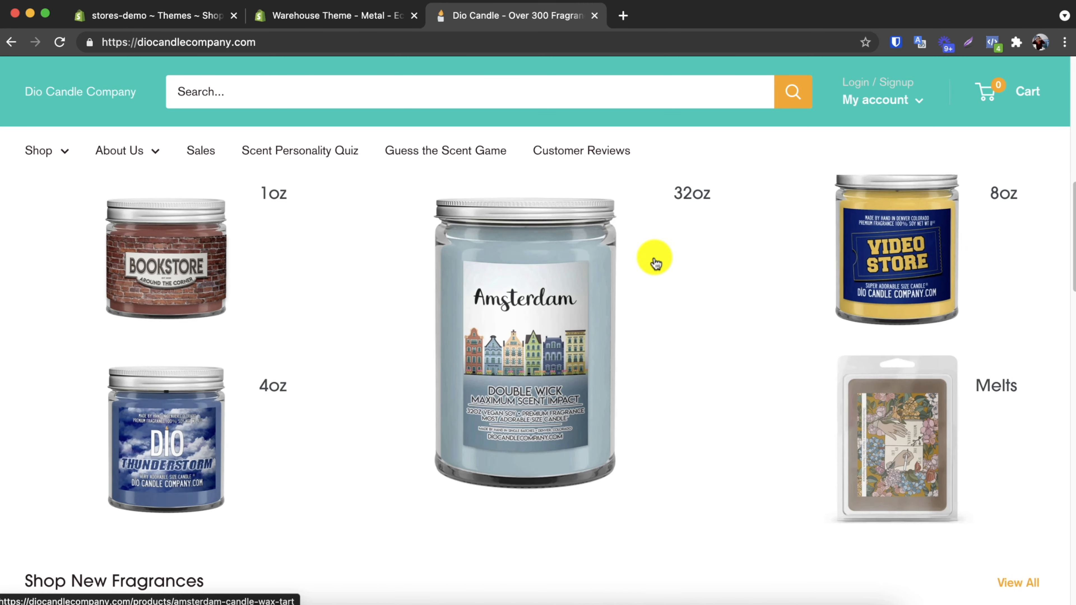
scroll(656, 258, "up", 5)
scroll(656, 260, "up", 4)
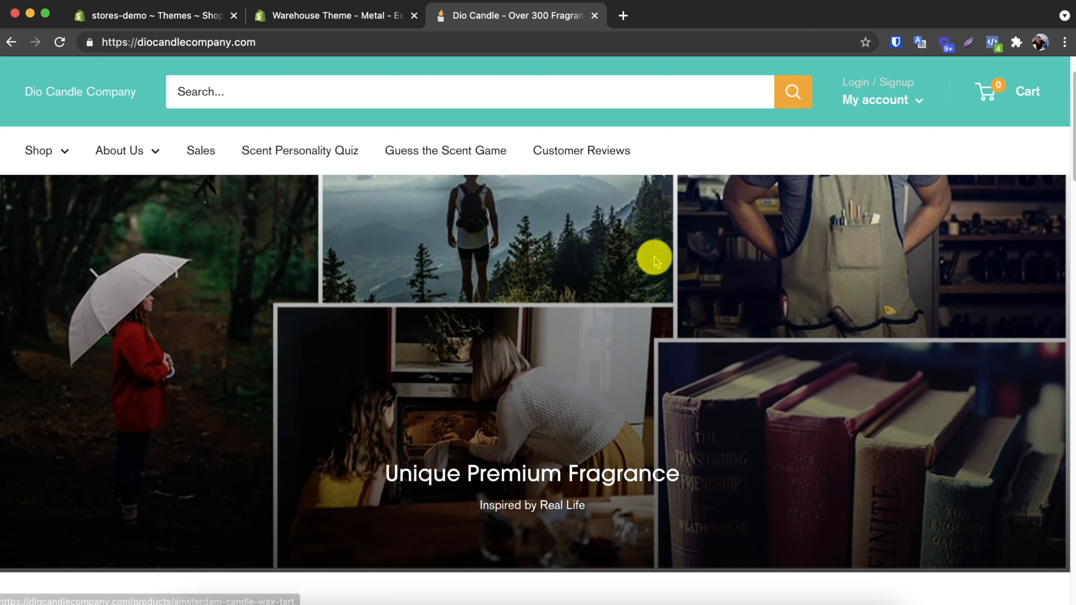
left_click(525, 87)
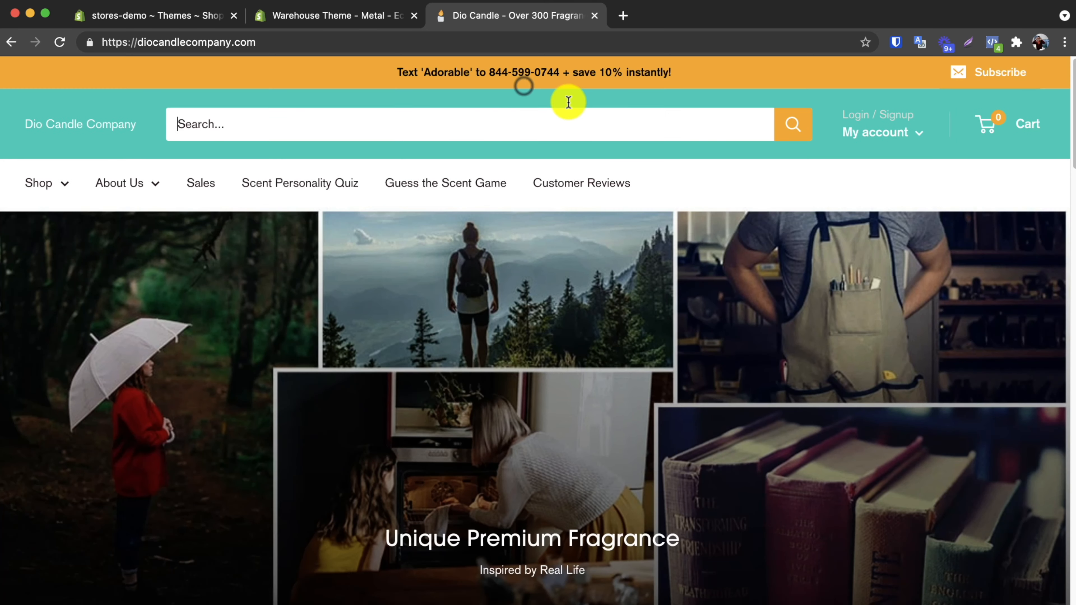
left_click(1012, 72)
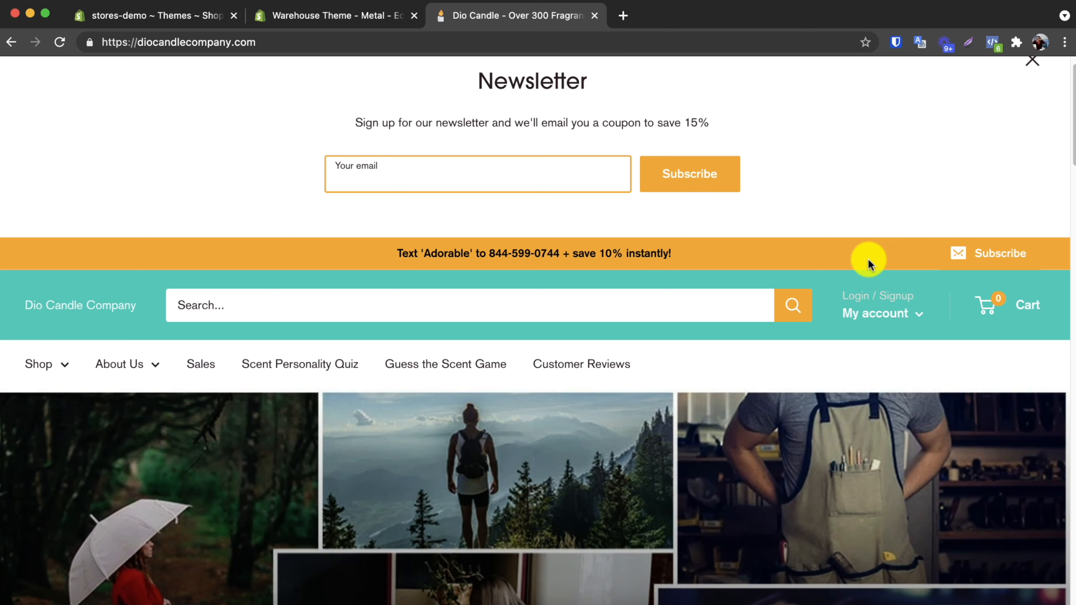
Step: Preview the Dio Candle homepage in the iPhone X mobile view and examine its search bar and product listings
key("super+alt+i")
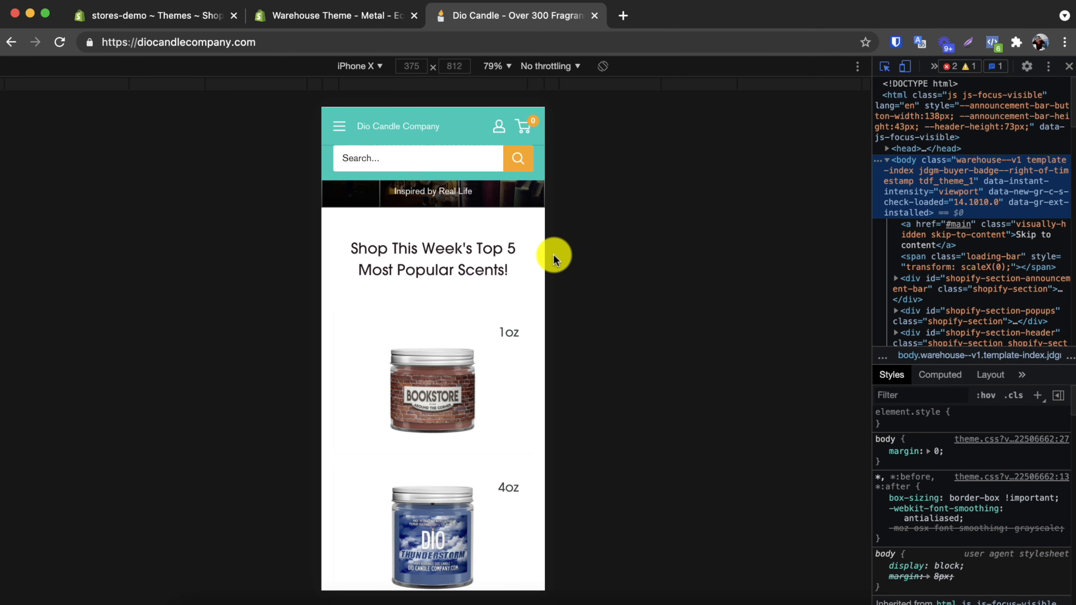
left_click(429, 158)
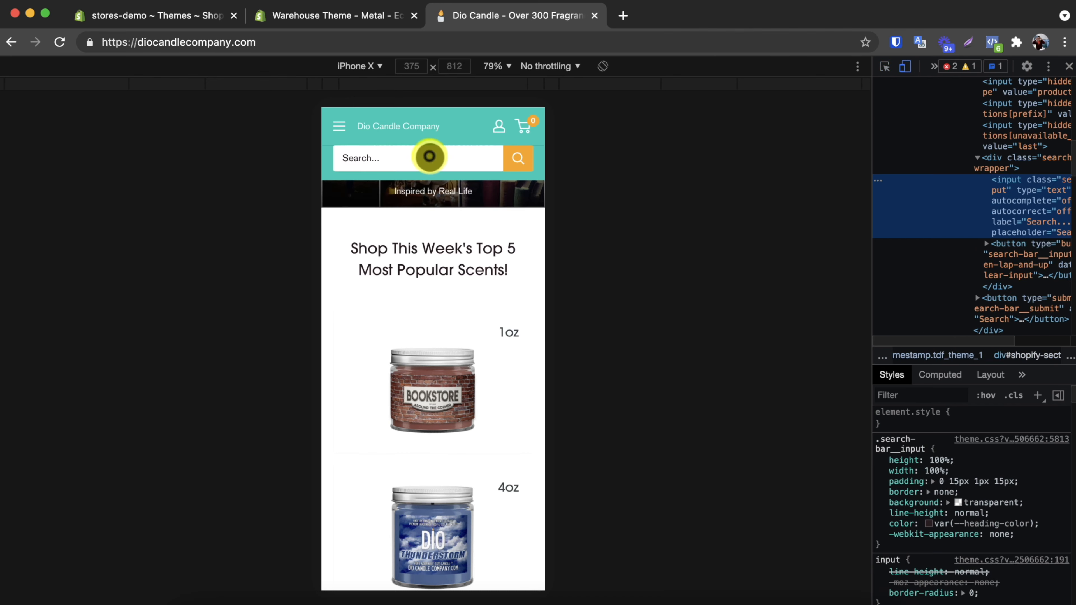
scroll(422, 167, "down", 1)
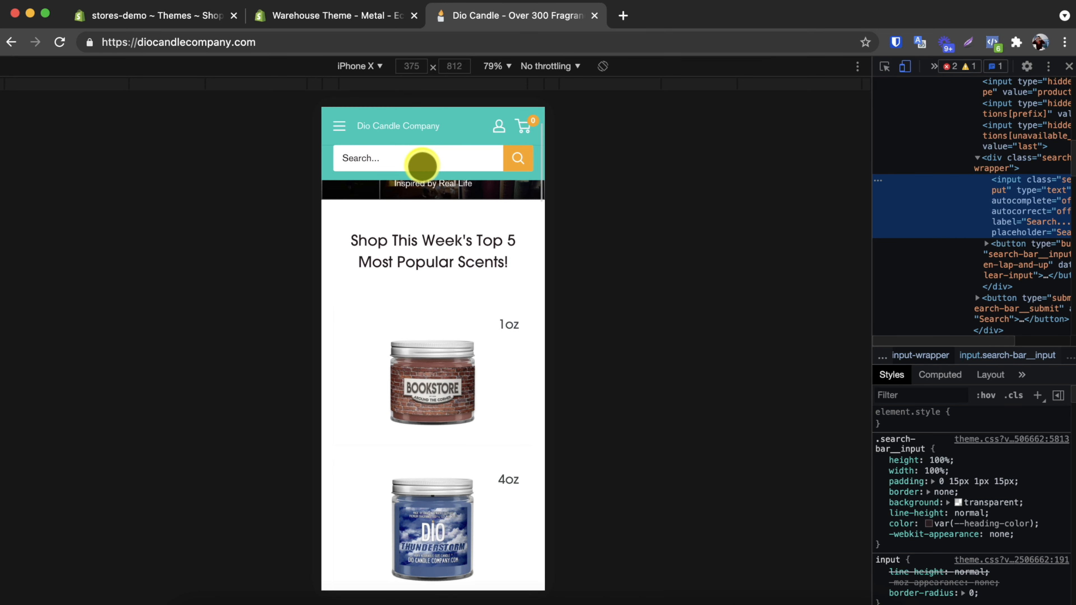
scroll(430, 238, "down", 8)
scroll(430, 250, "down", 5)
scroll(431, 250, "up", 3)
scroll(431, 249, "down", 10)
scroll(431, 252, "down", 8)
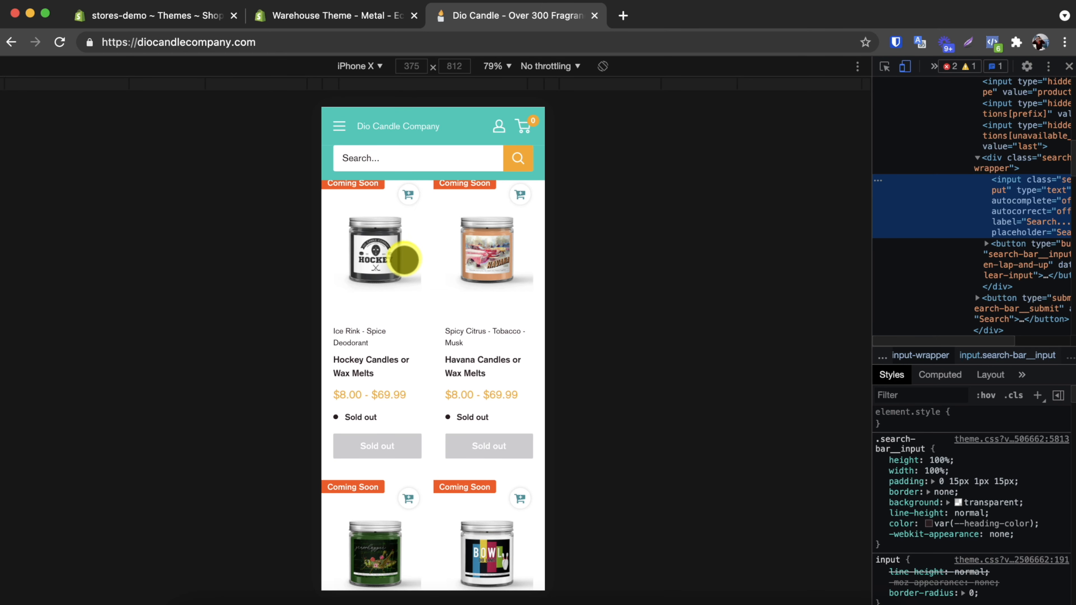
scroll(462, 402, "up", 4)
scroll(462, 402, "up", 9)
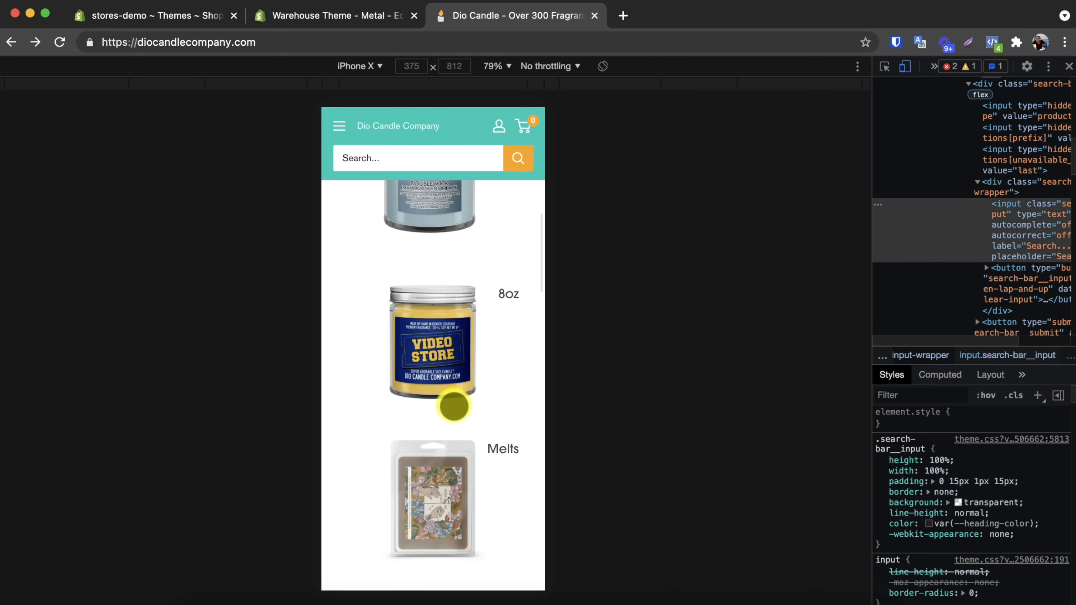
Step: Open the Video Store Candles product, show its 32 oz image, and look through the page down to the customer reviews
left_click(473, 401)
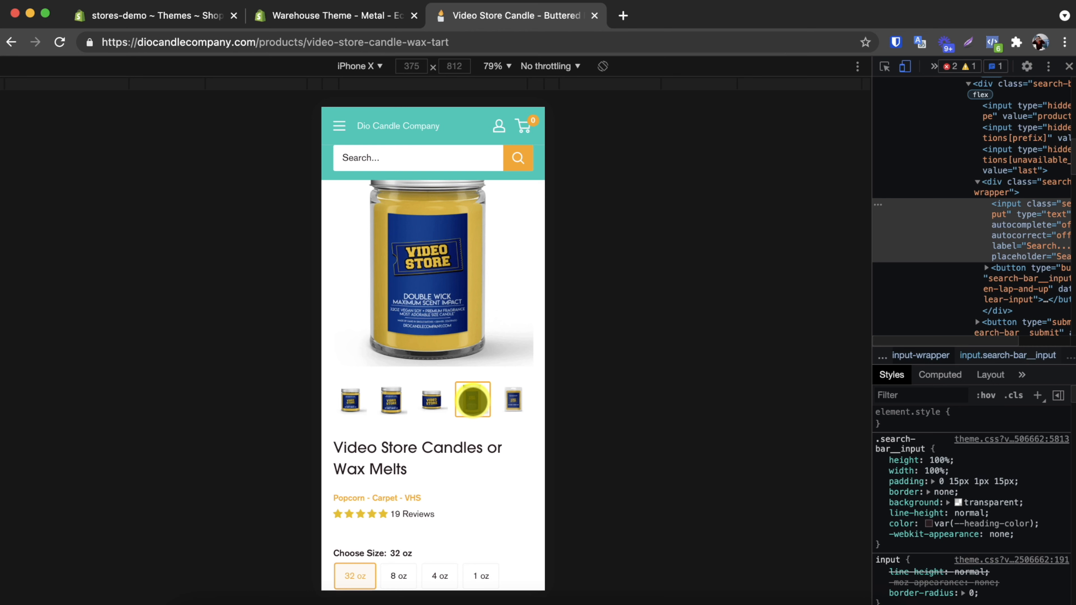
scroll(473, 400, "down", 2)
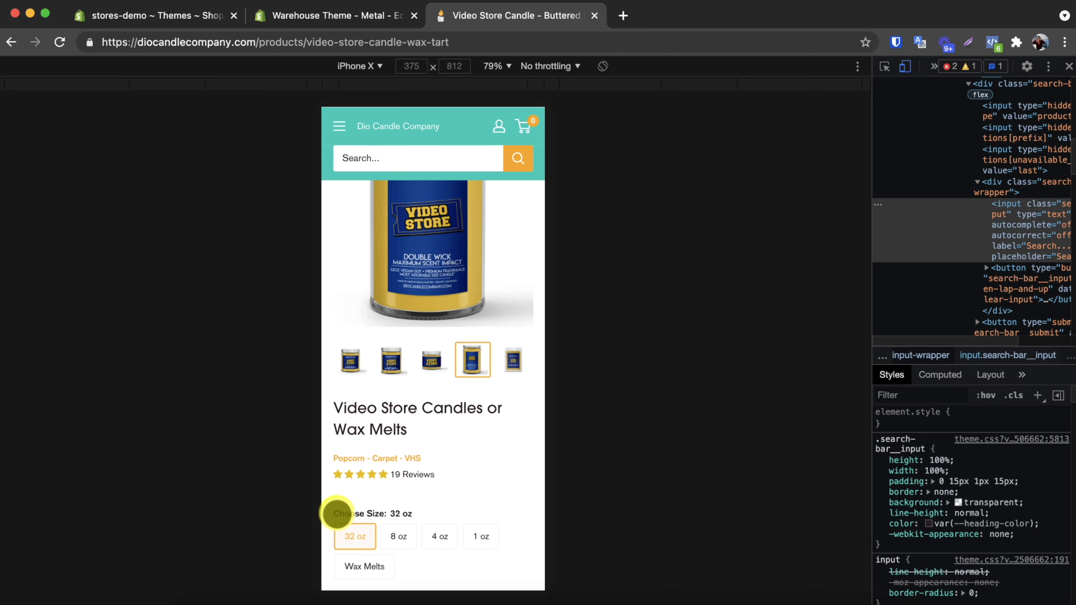
scroll(360, 507, "down", 3)
scroll(402, 463, "down", 20)
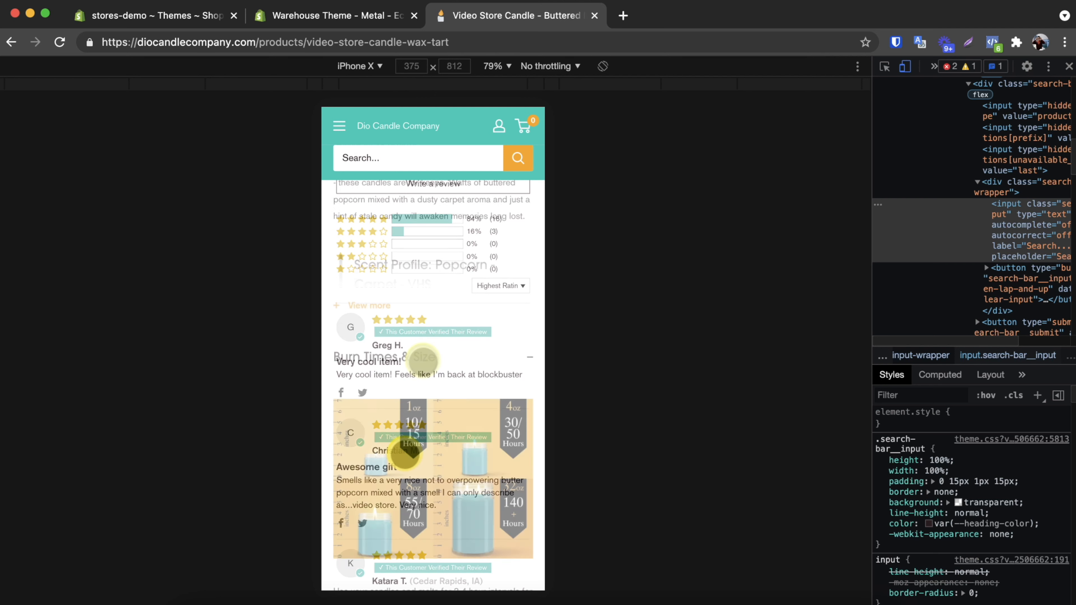
Step: Try out the product page's collapsible sections by toggling Burn Times & Size and expanding Fast, Free Shipping
left_click(421, 357)
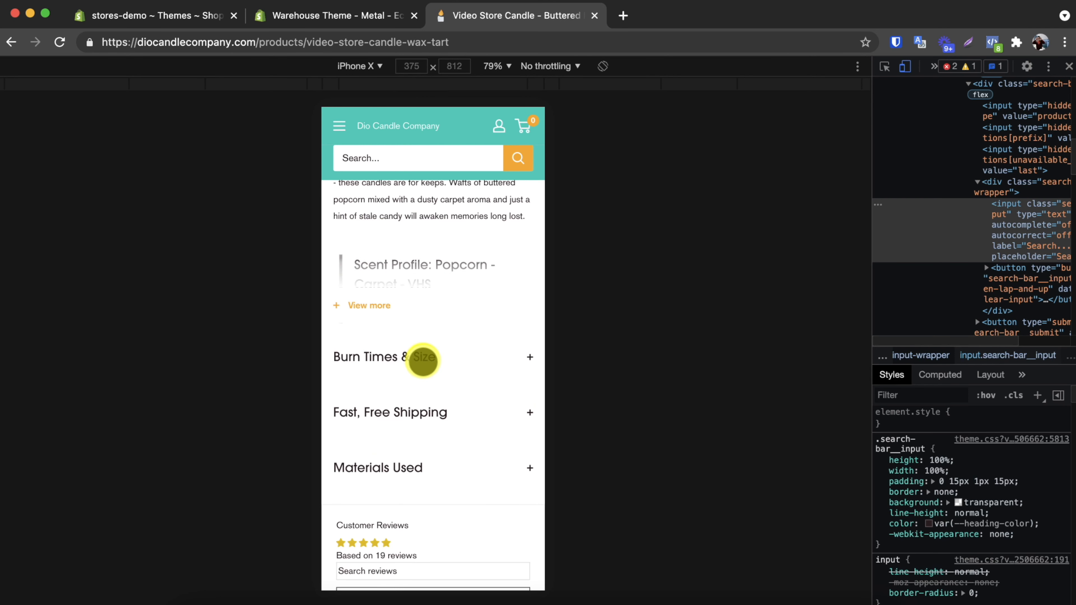
left_click(431, 388)
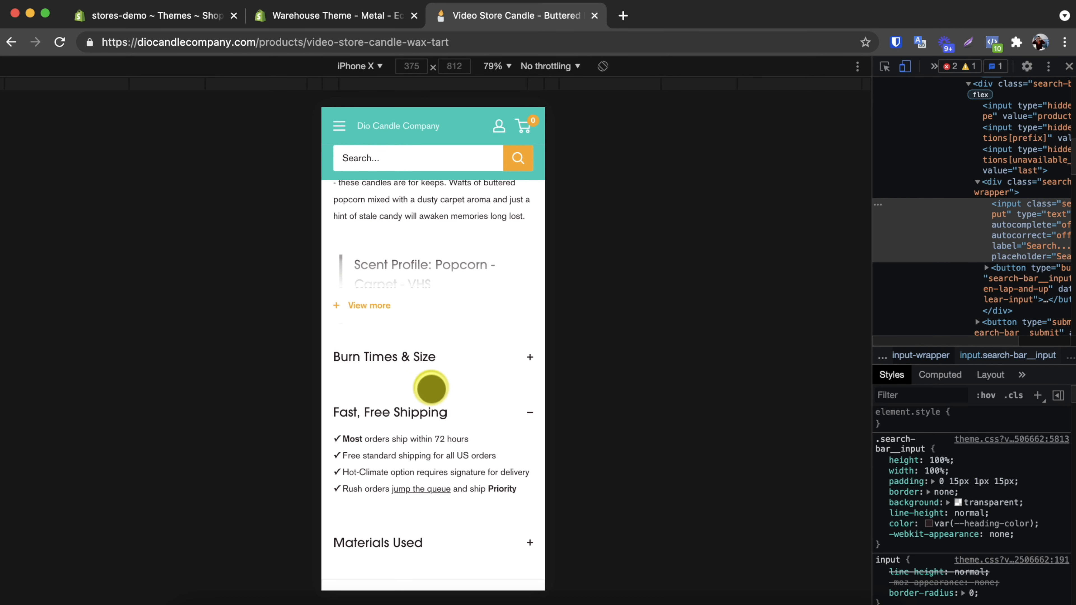
scroll(431, 388, "down", 2)
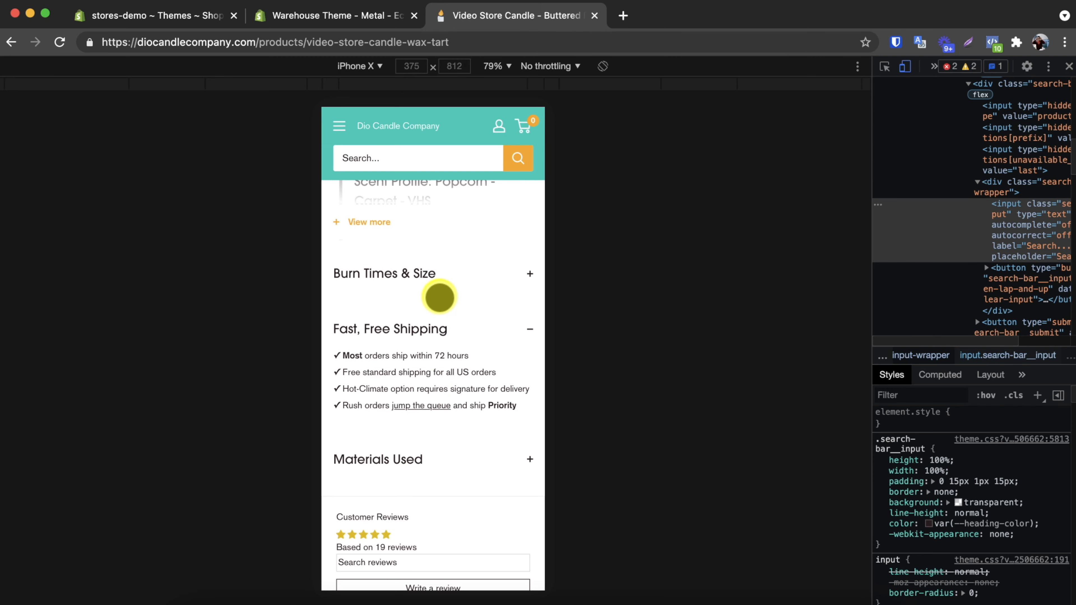
left_click(438, 278)
Step: Look through the HOYDAN store's homepage, examining its New Arrivals, brand logos, Grow Lights and Hydroponics sections, and return to the banner
scroll(443, 335, "down", 10)
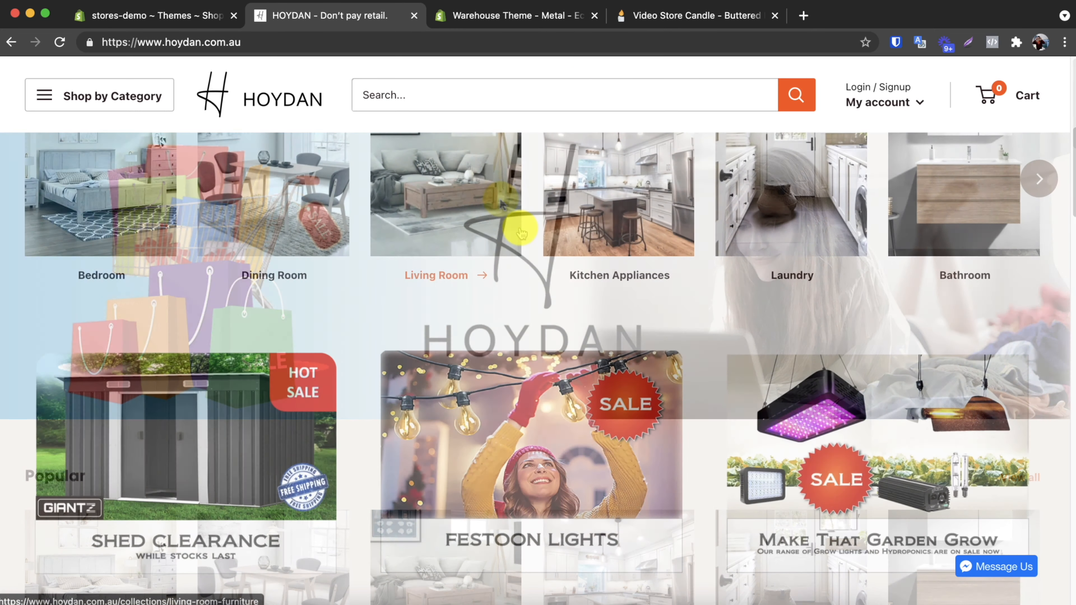
scroll(522, 232, "down", 8)
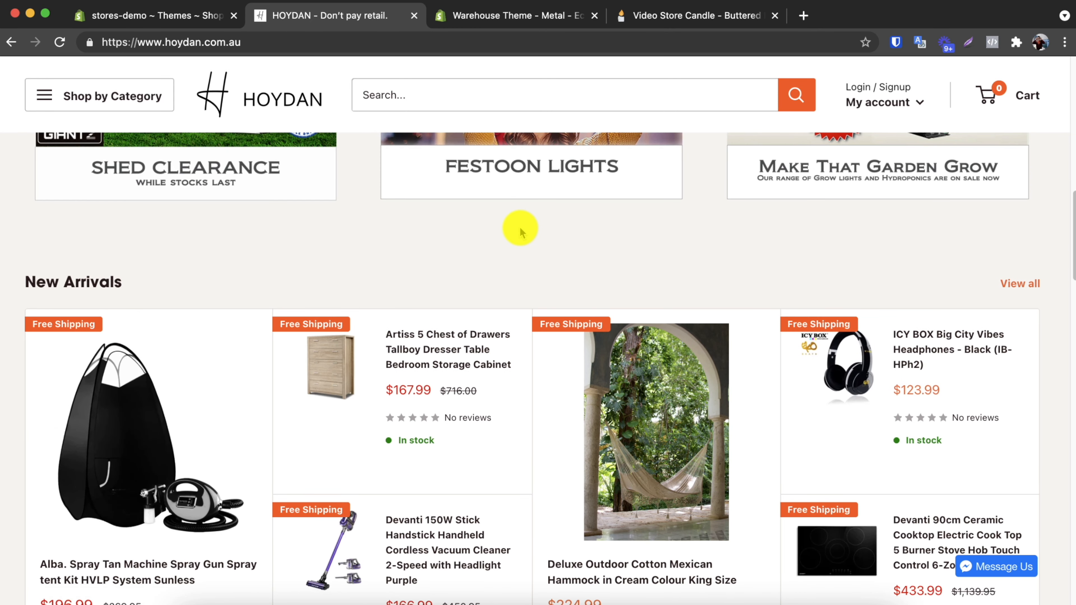
scroll(522, 233, "down", 10)
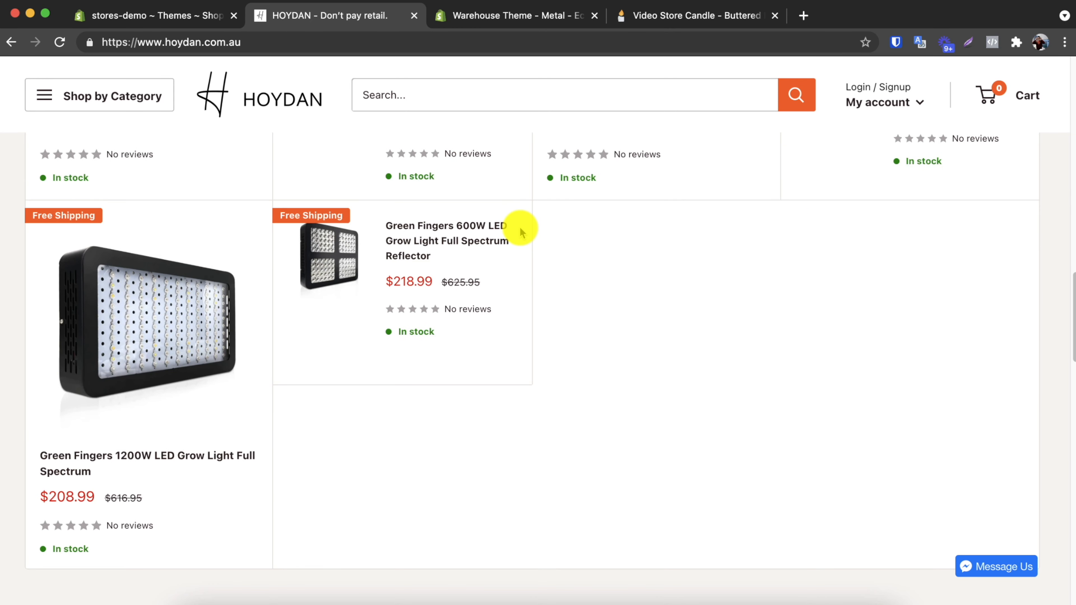
scroll(522, 233, "down", 1)
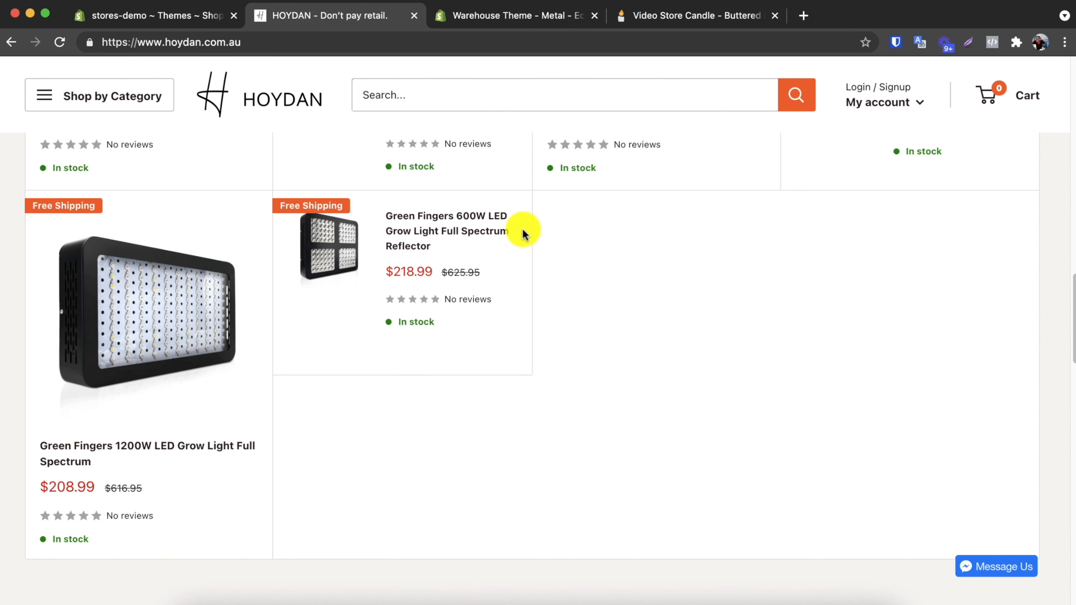
scroll(523, 229, "down", 10)
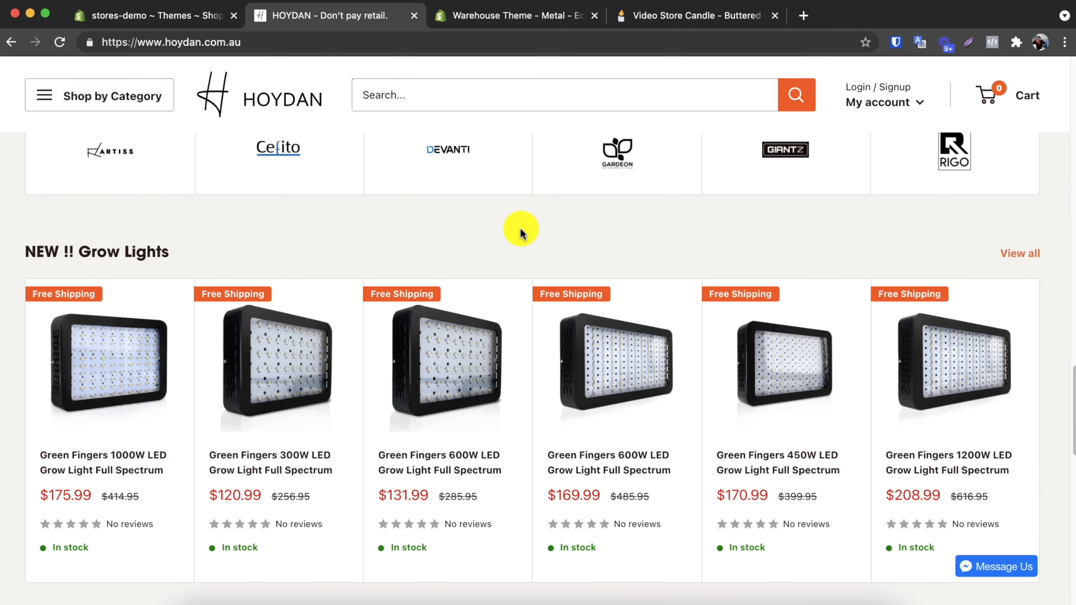
scroll(520, 228, "down", 9)
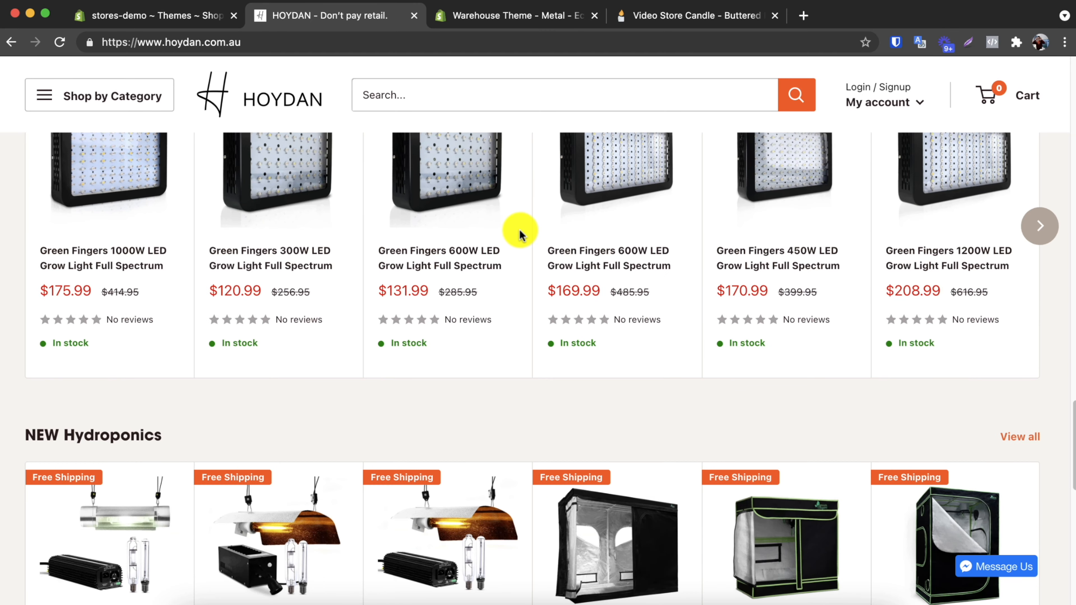
scroll(519, 229, "down", 4)
scroll(519, 229, "up", 10)
scroll(519, 229, "up", 15)
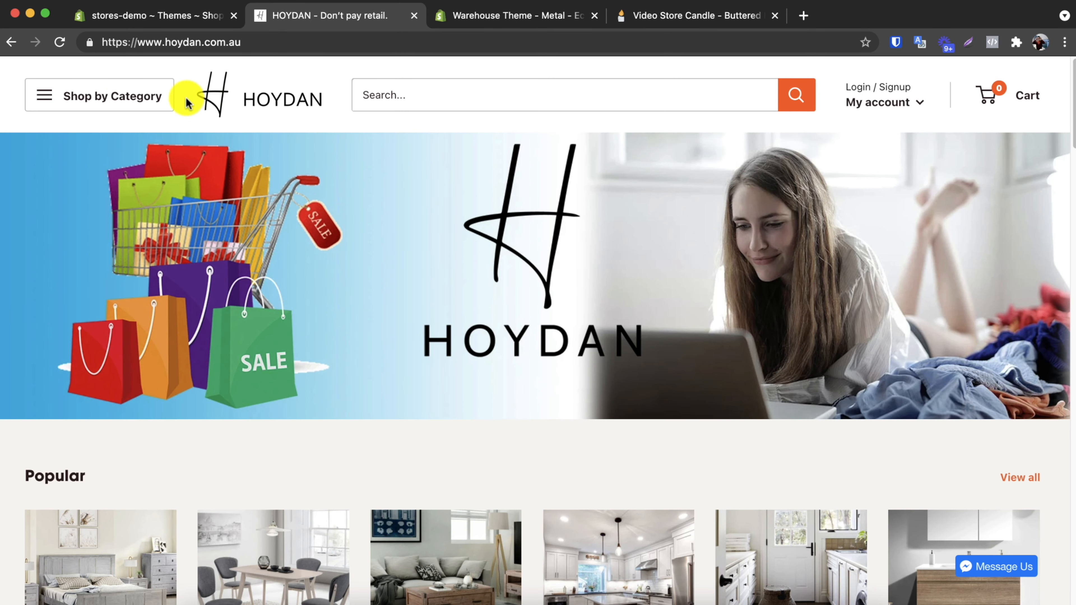
Step: Open HOYDAN's Shop by Category mega menu and examine the submenus from Furniture through Electronics
left_click(121, 101)
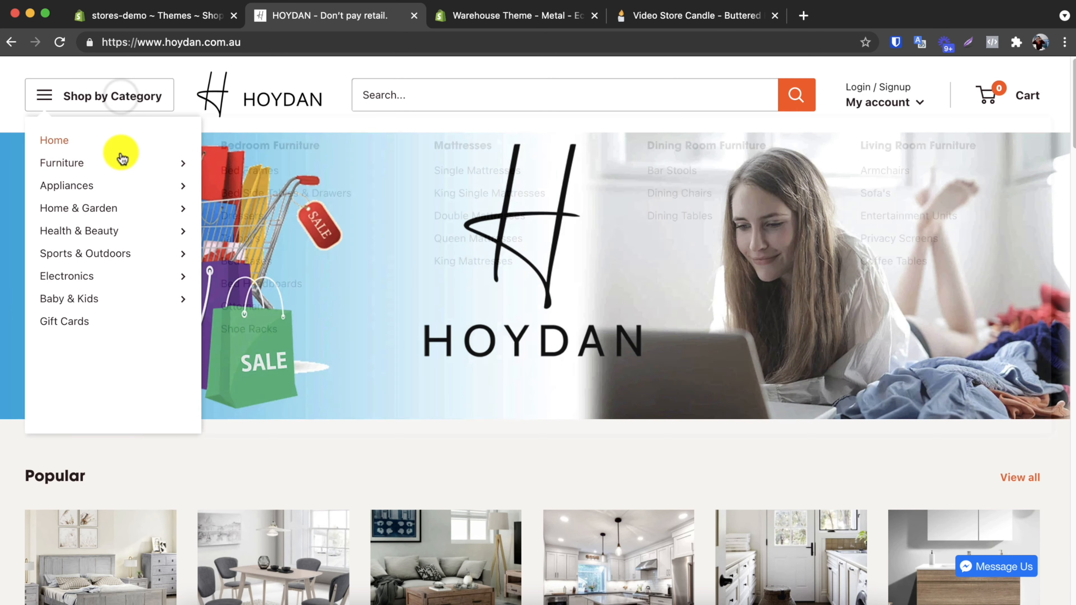
mouse_move(121, 162)
mouse_move(122, 182)
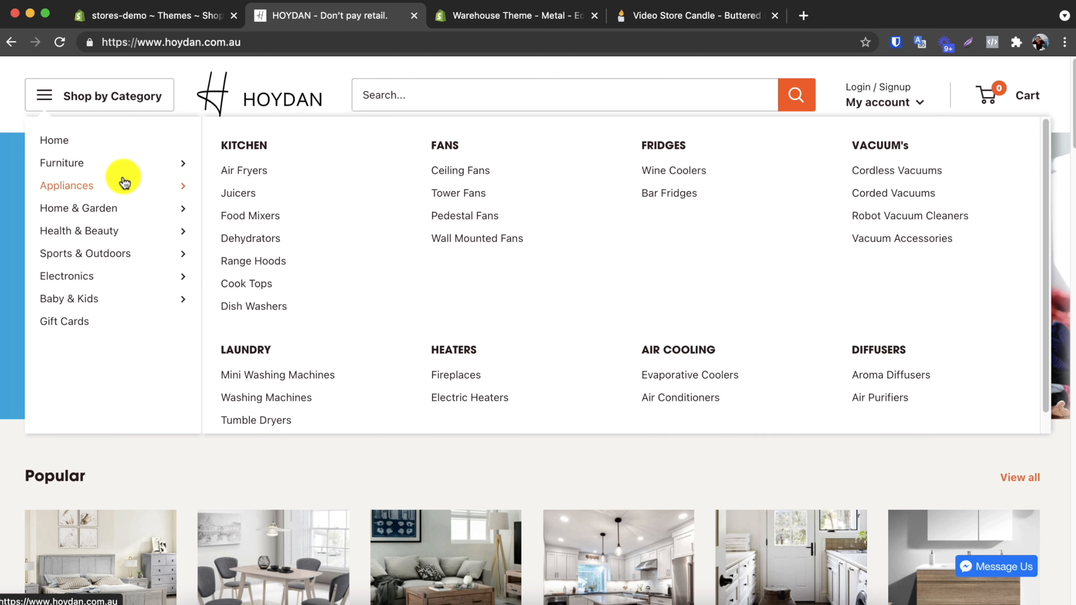
mouse_move(125, 205)
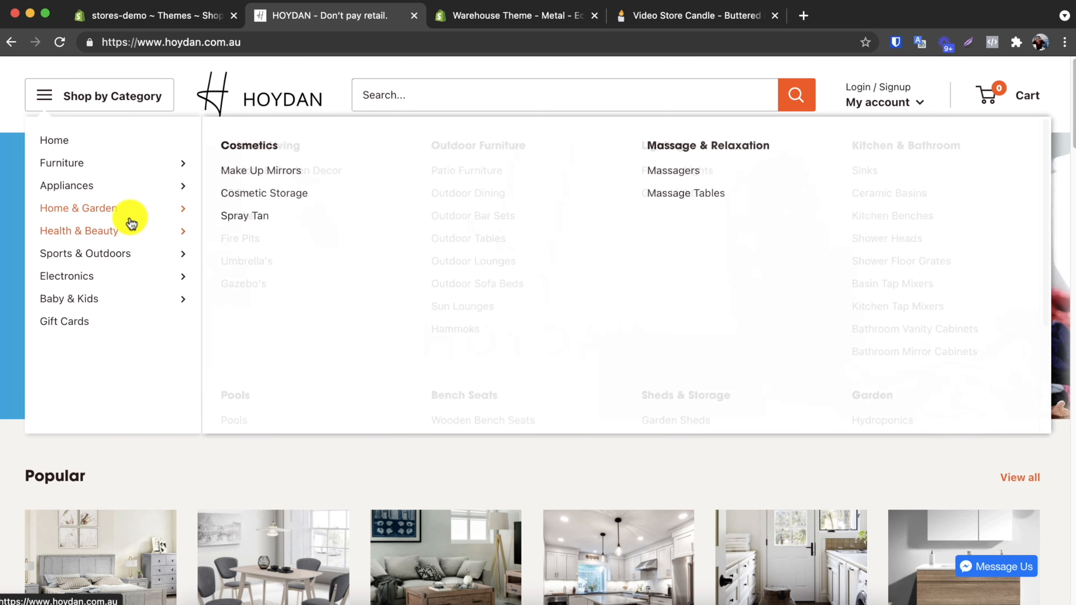
mouse_move(132, 278)
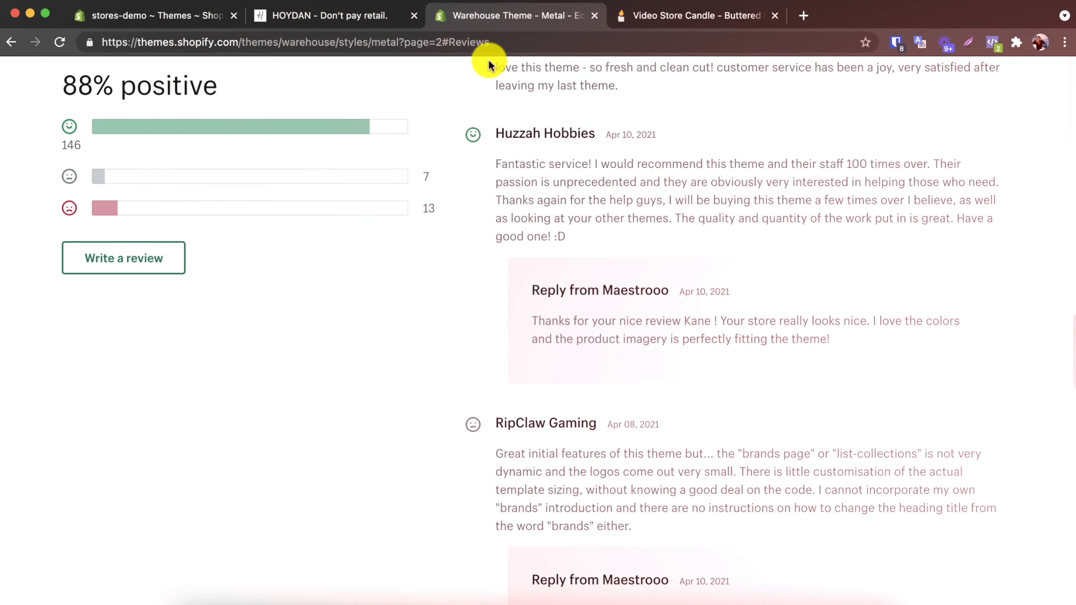
Step: Open madebyartisans.co.za in a new browser tab
key("super+t")
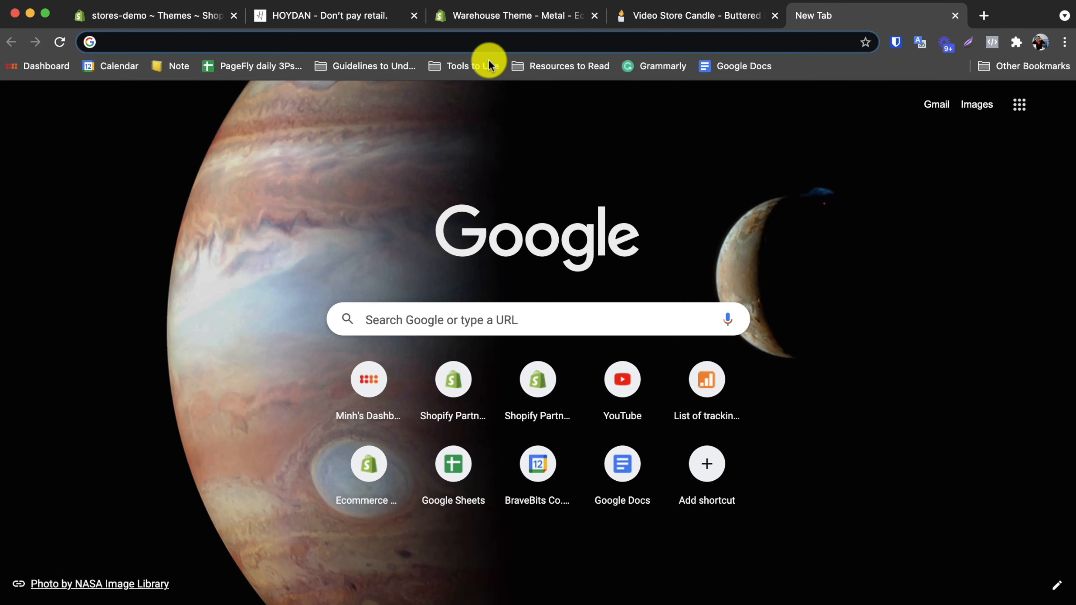
type("made")
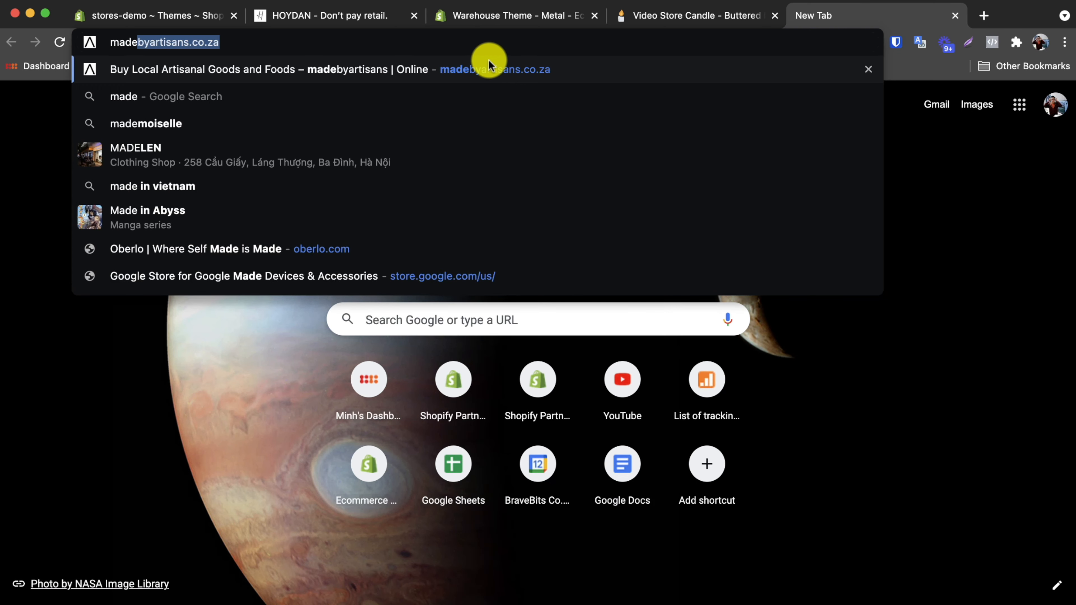
key("Return")
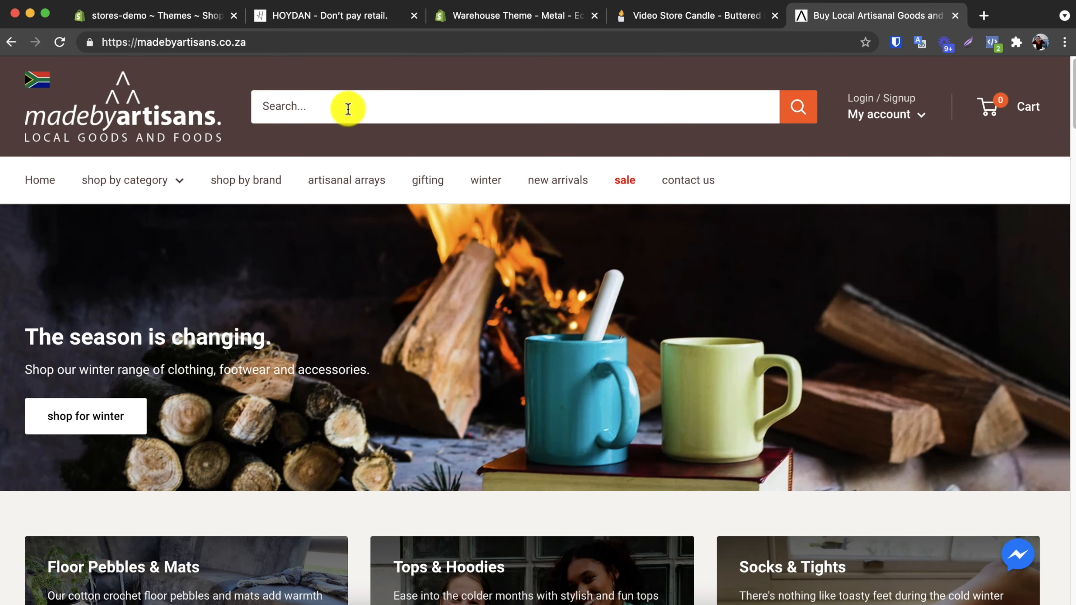
Step: Expand the shop by category mega menu on madebyartisans and look through its category columns
left_click(181, 186)
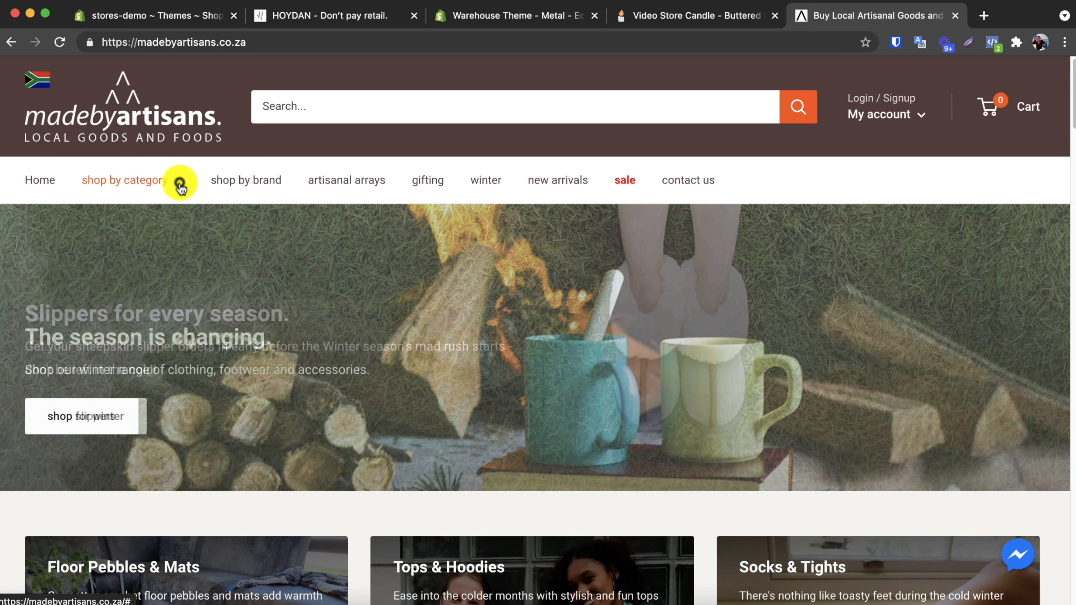
scroll(401, 326, "down", 3)
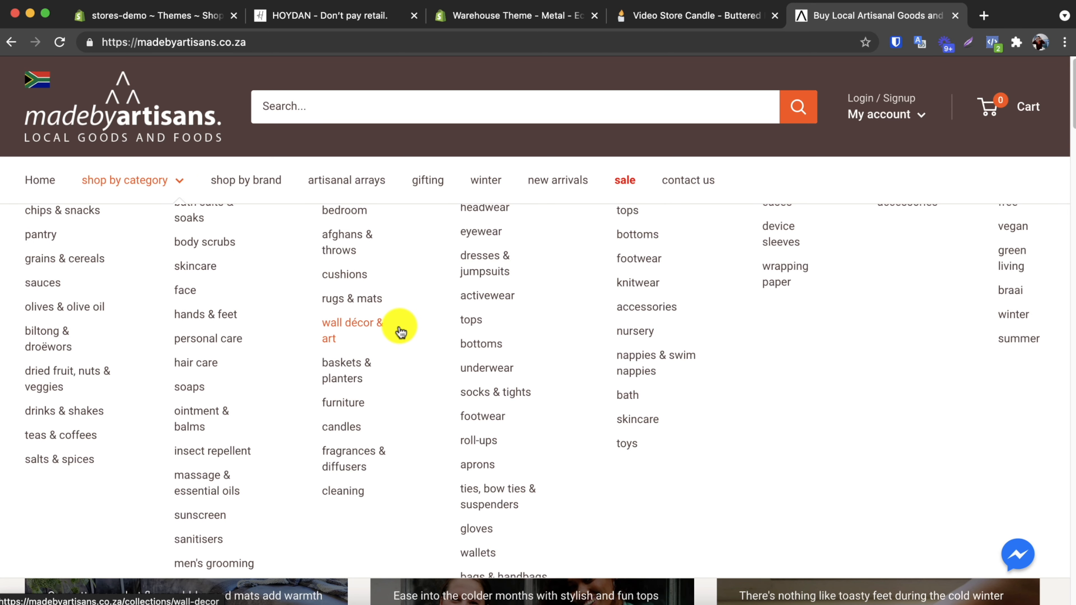
scroll(398, 333, "up", 3)
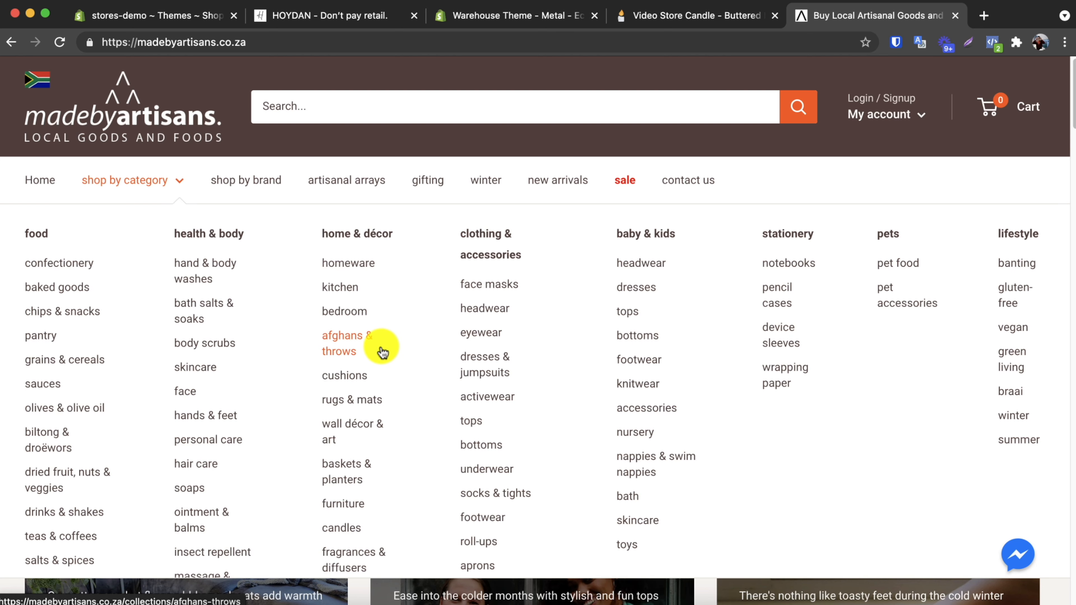
scroll(383, 352, "down", 3)
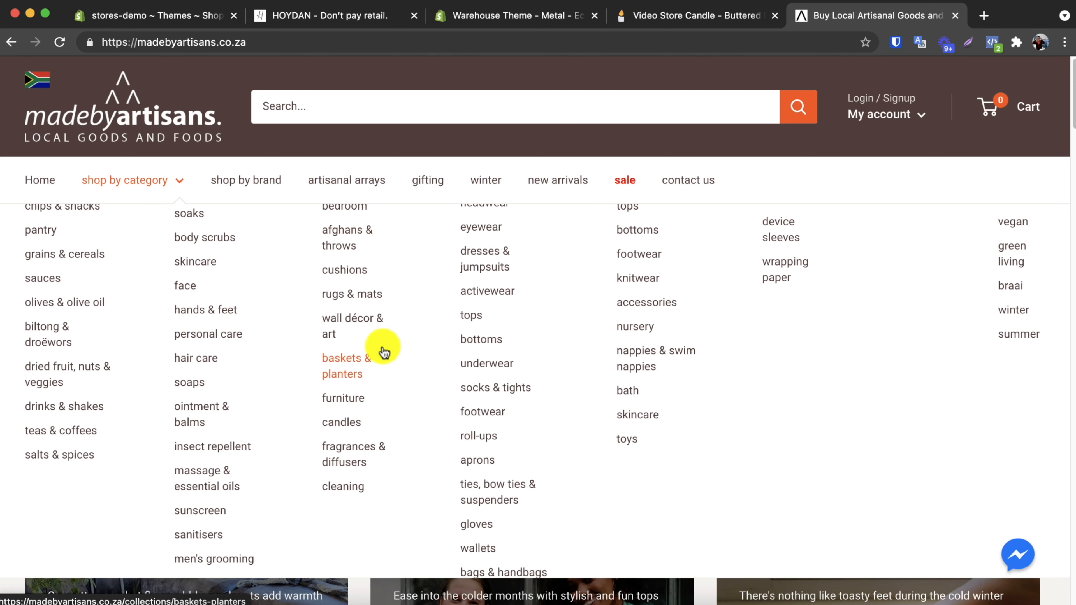
Step: Look through the madebyartisans homepage, from the new arrivals and category image tiles down to the Instagram feed
scroll(758, 427, "down", 10)
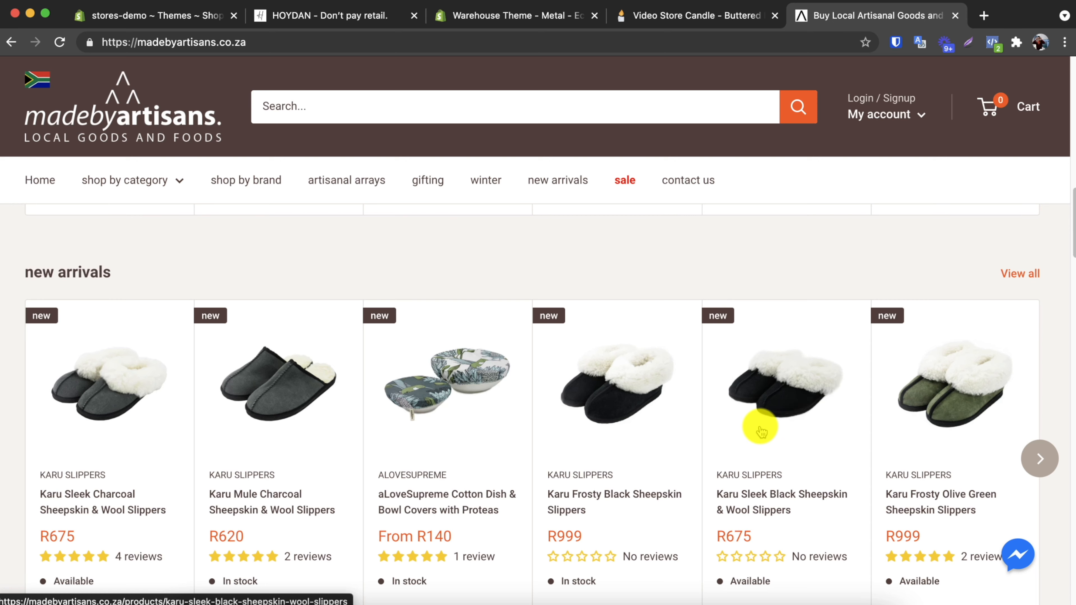
scroll(761, 428, "down", 4)
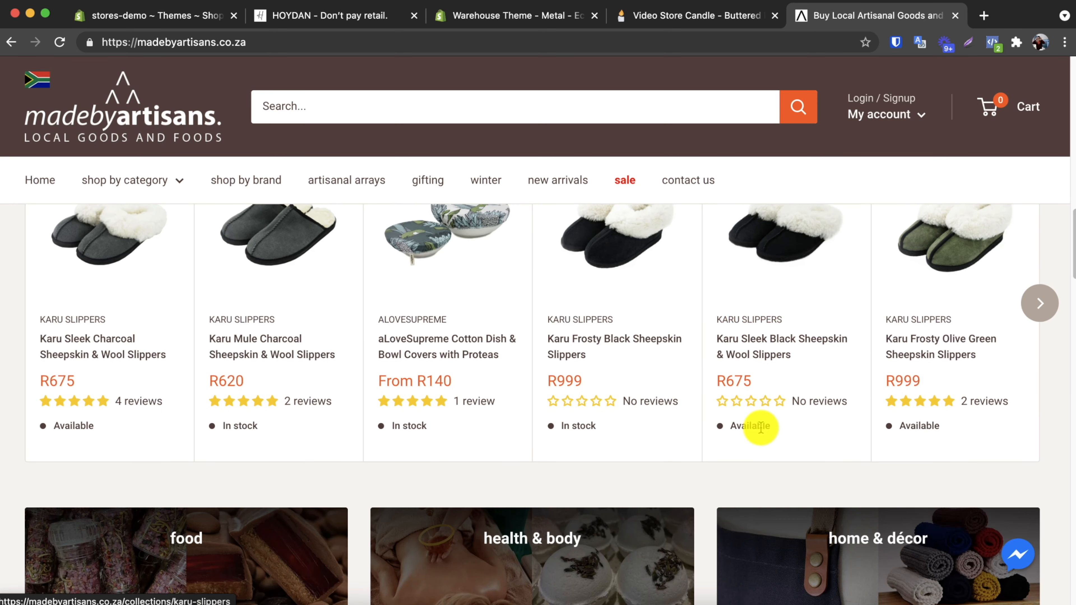
scroll(758, 428, "down", 5)
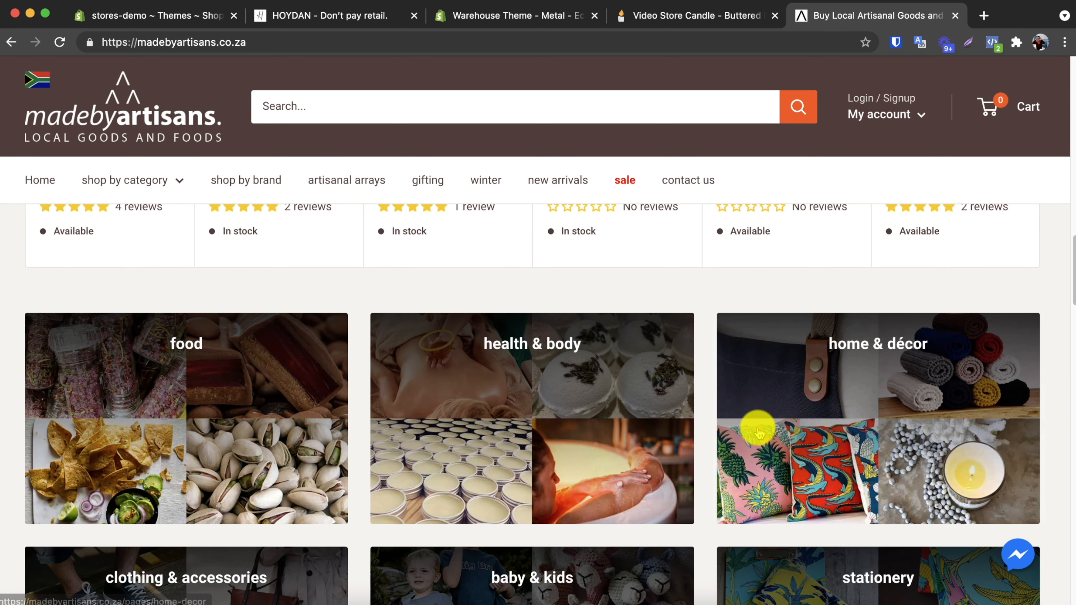
scroll(759, 432, "down", 1)
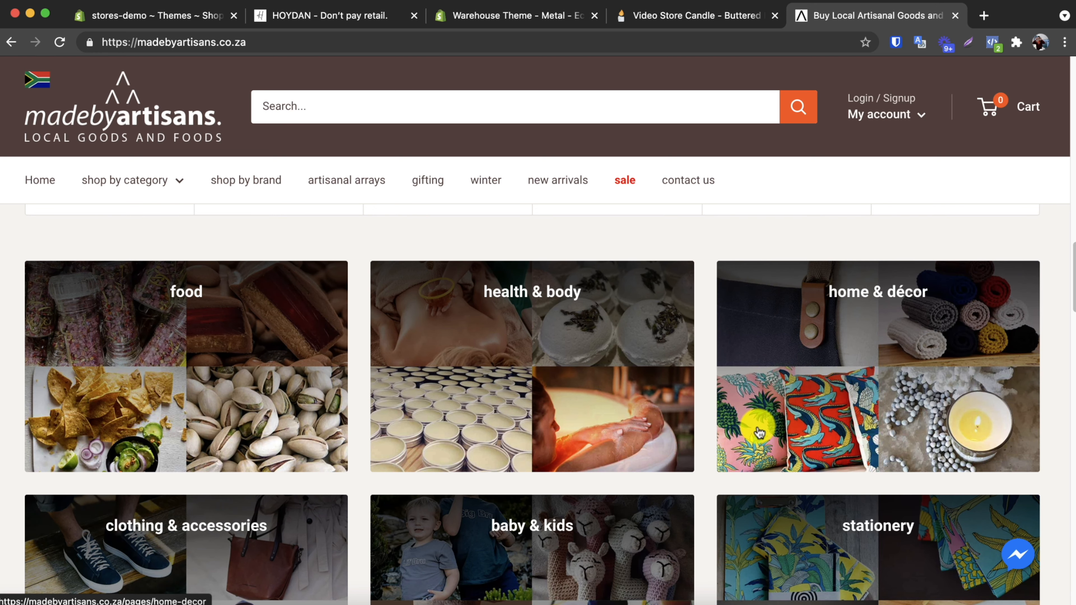
scroll(757, 429, "down", 1)
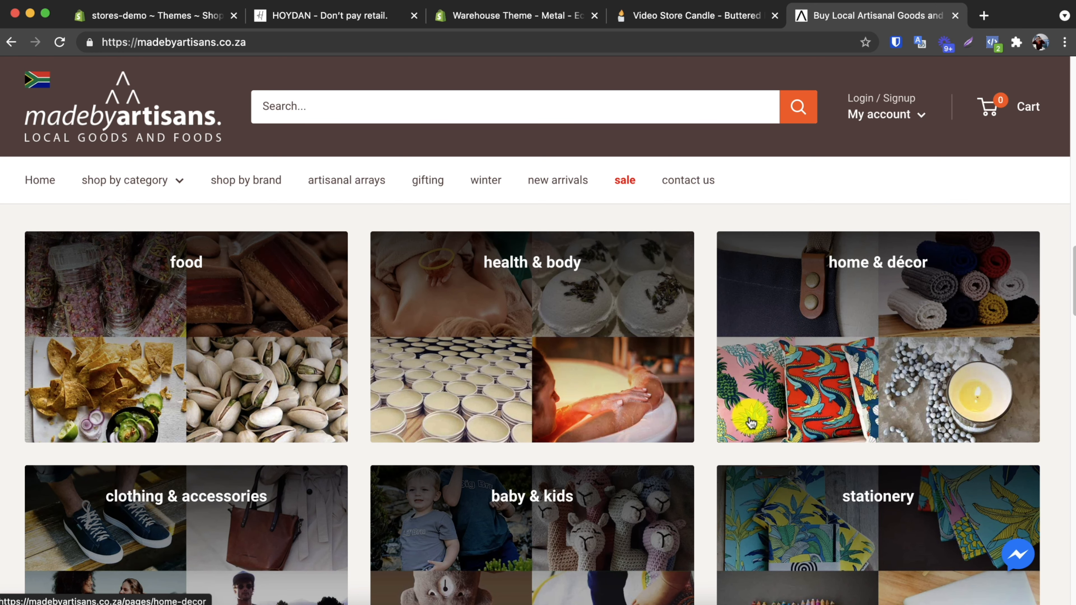
scroll(751, 415, "down", 4)
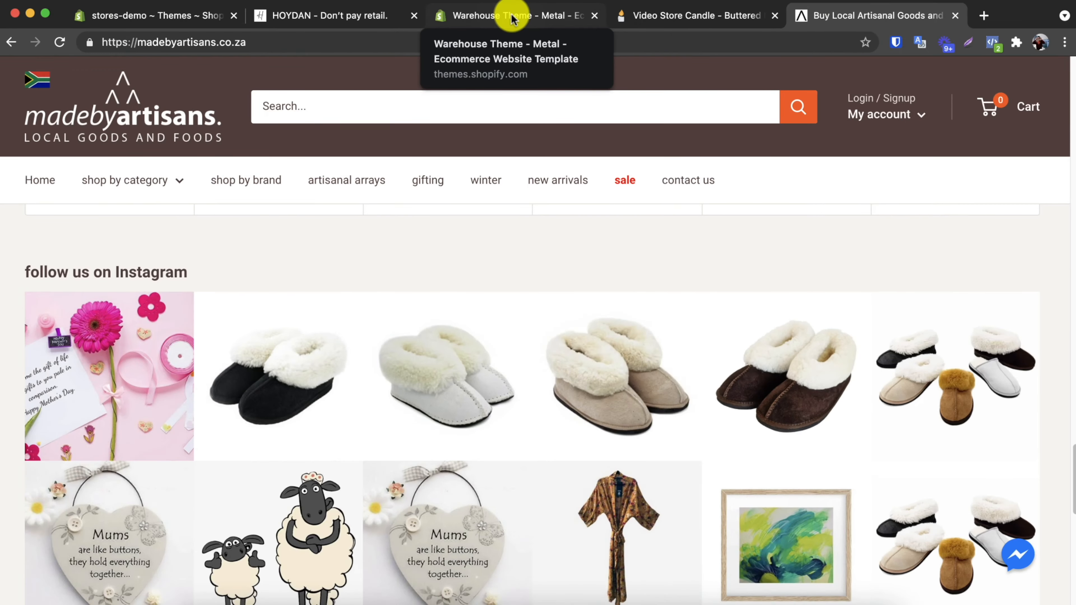
Step: Return to the Warehouse theme's Shopify theme store page and show its price and style overview
left_click(511, 15)
scroll(553, 254, "up", 10)
scroll(553, 254, "up", 15)
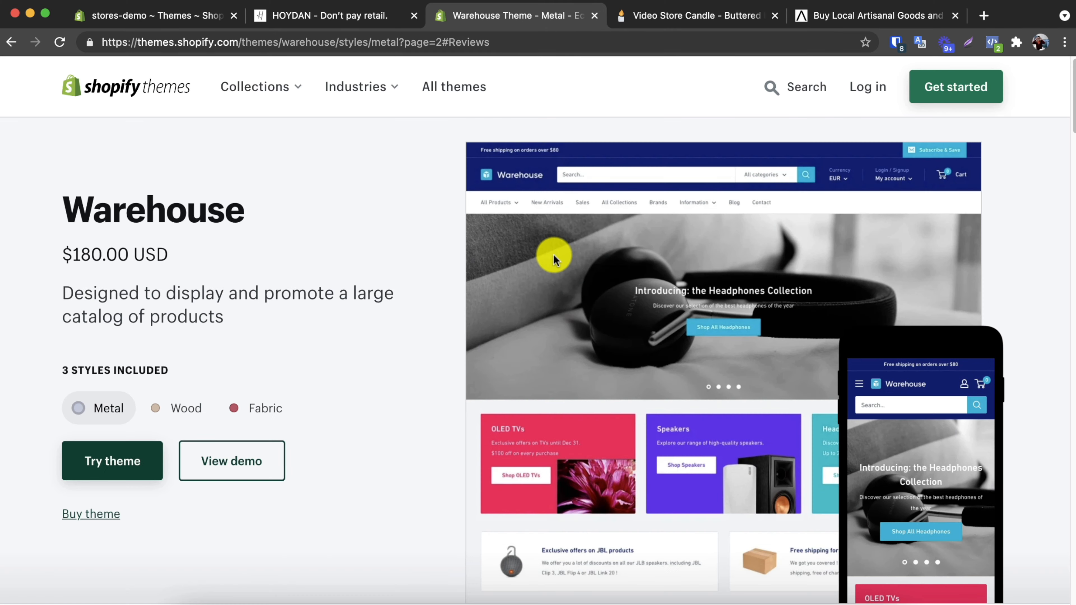